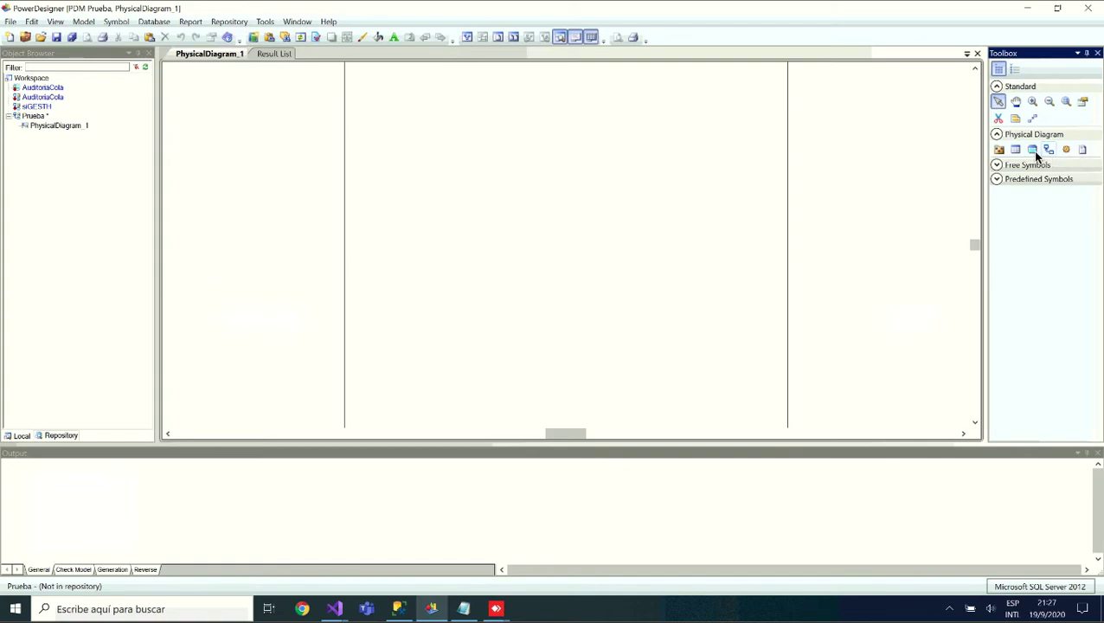
{"action": "left_click", "coordinate": [265, 24]}
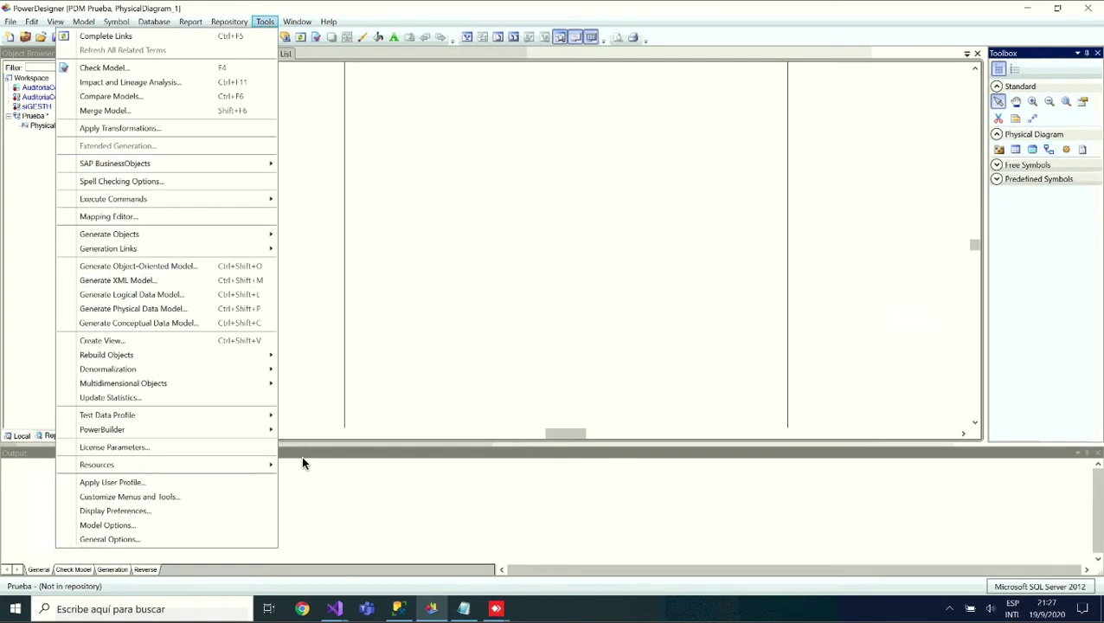
{"action": "left_click", "coordinate": [195, 540]}
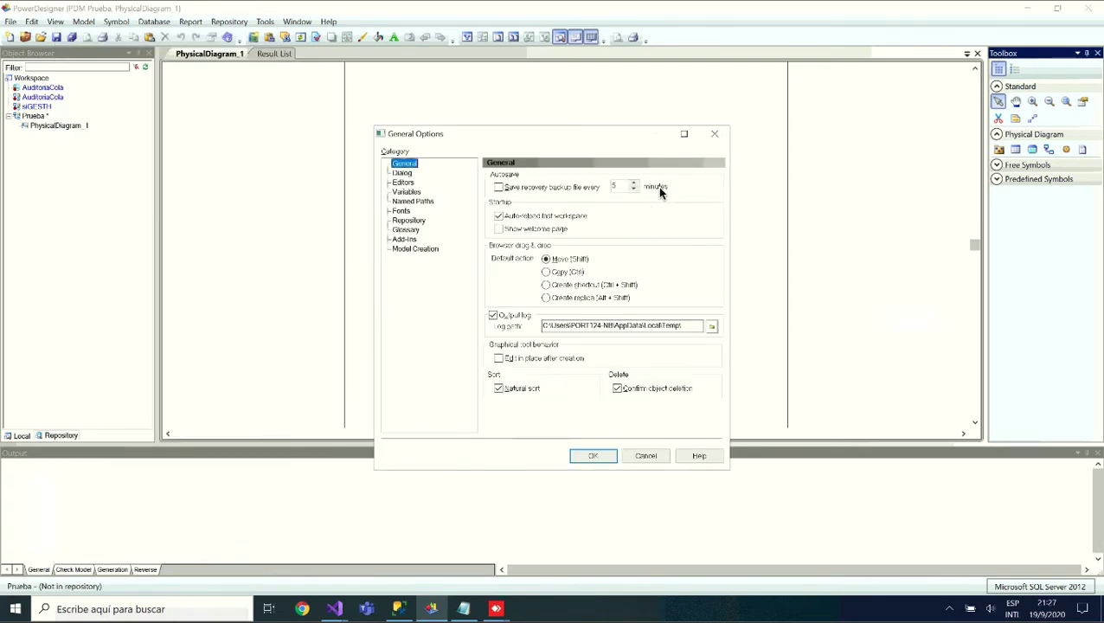
{"action": "left_click", "coordinate": [711, 134]}
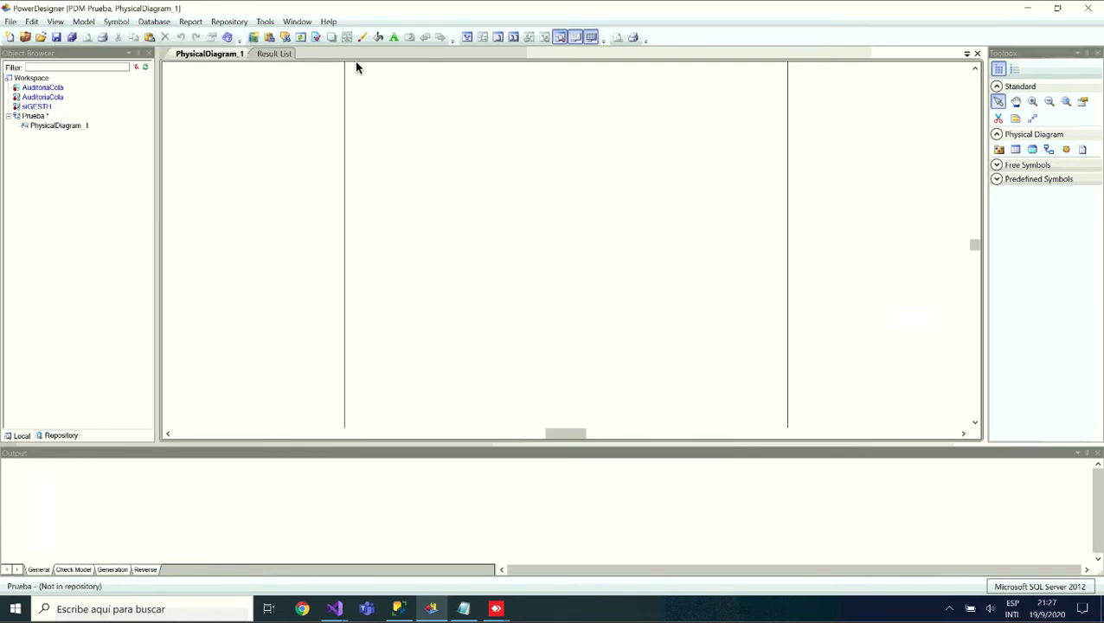
Set the model's naming convention to display objects by code, with the name character case set to Mixed CASE
{"action": "left_click", "coordinate": [265, 22]}
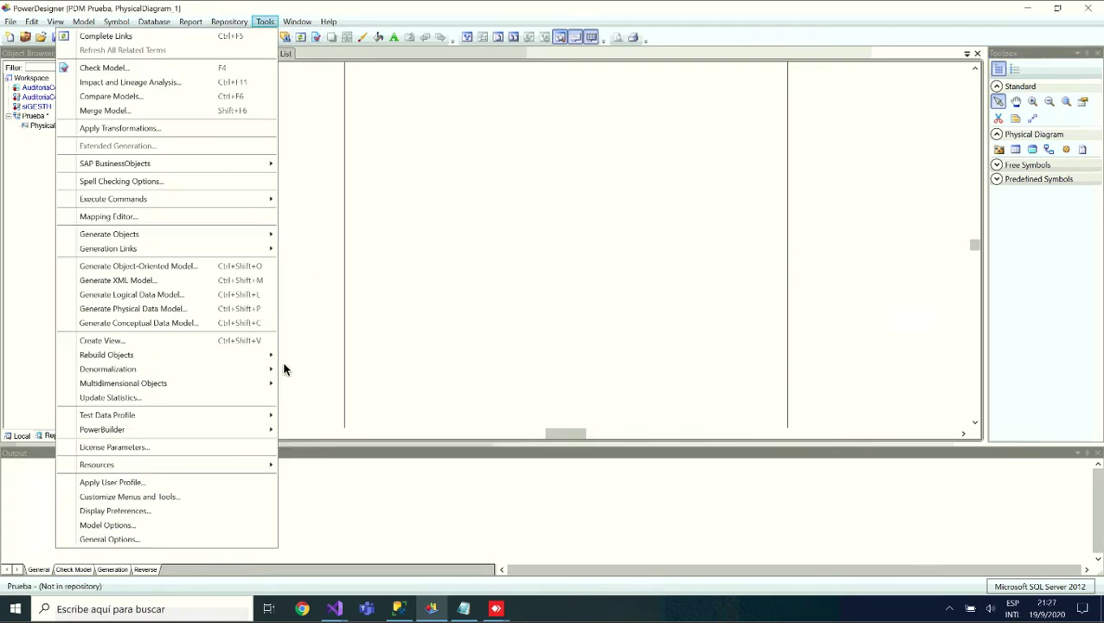
{"action": "left_click", "coordinate": [153, 524]}
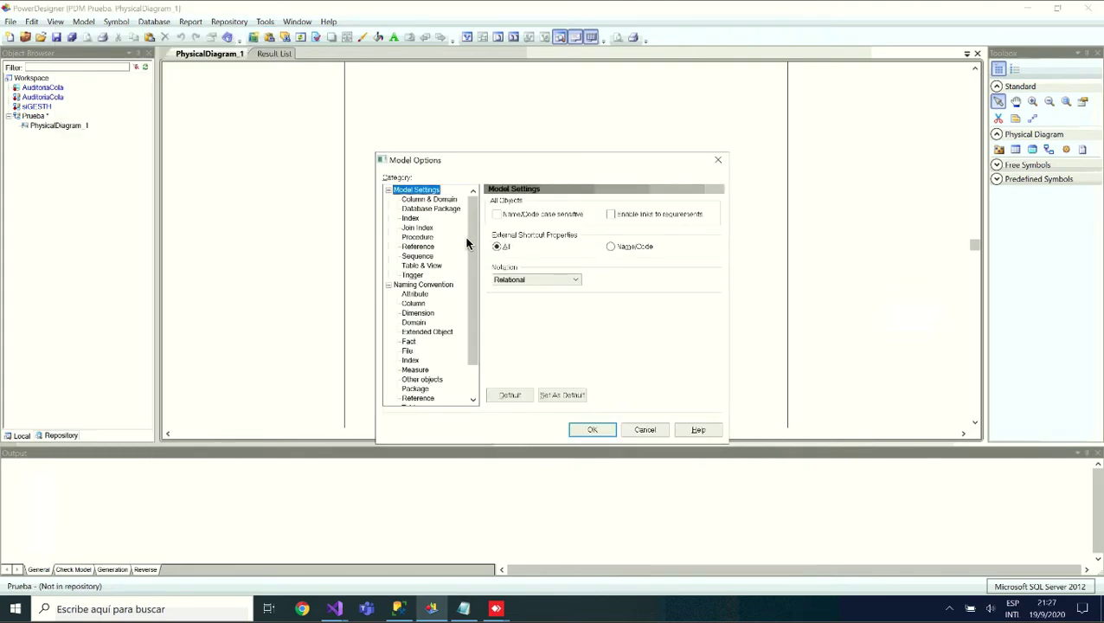
{"action": "left_click_drag", "start_coordinate": [468, 231], "coordinate": [460, 259]}
{"action": "left_click", "coordinate": [447, 286]}
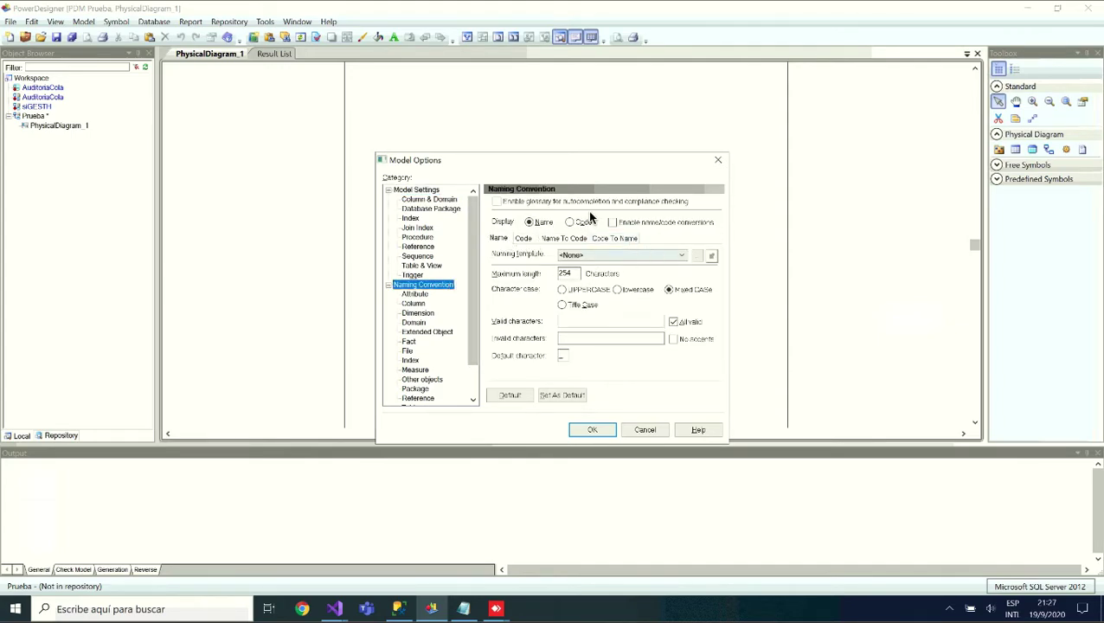
{"action": "left_click", "coordinate": [571, 222]}
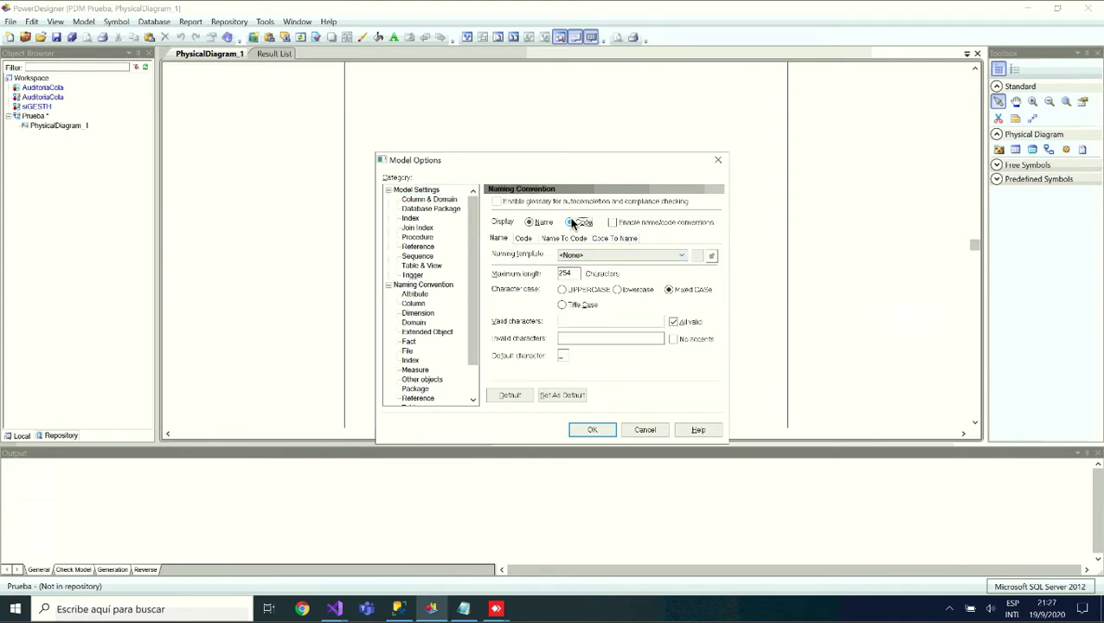
{"action": "left_click", "coordinate": [563, 290]}
{"action": "left_click", "coordinate": [672, 290]}
{"action": "left_click", "coordinate": [581, 430]}
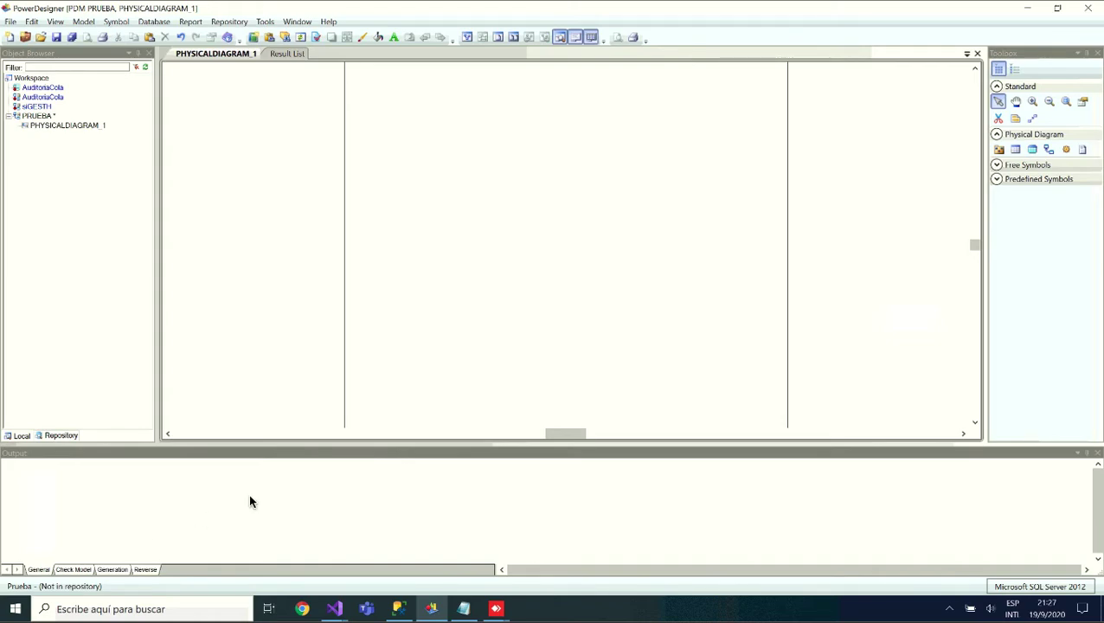
Place two new tables on the physical diagram, one in the middle and one to its upper left
{"action": "left_click", "coordinate": [1016, 150]}
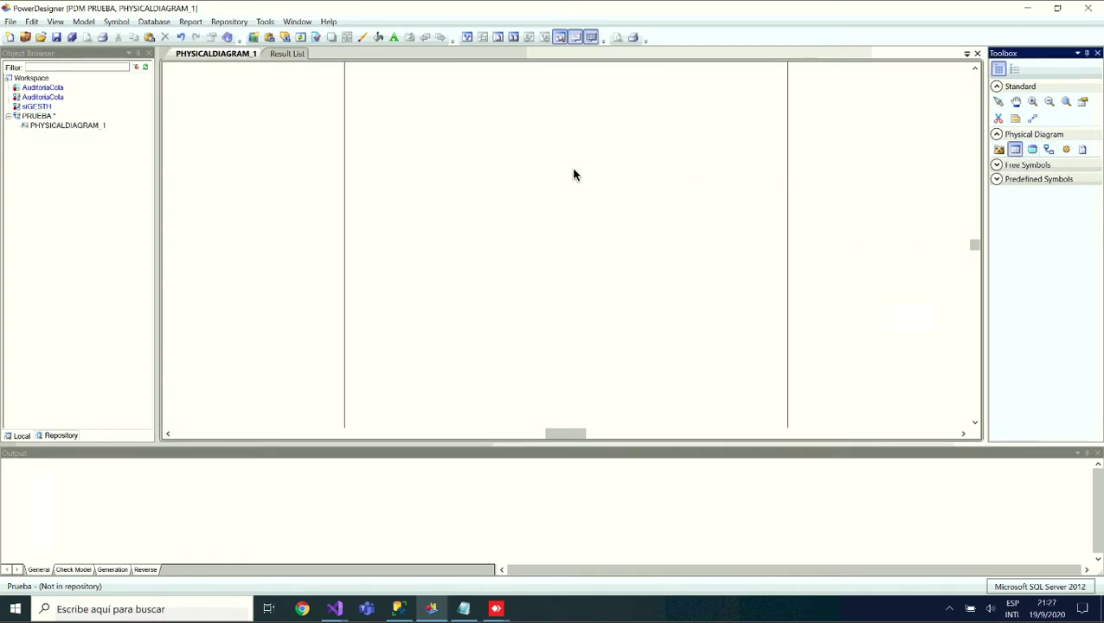
{"action": "left_click", "coordinate": [606, 202]}
{"action": "left_click", "coordinate": [607, 201]}
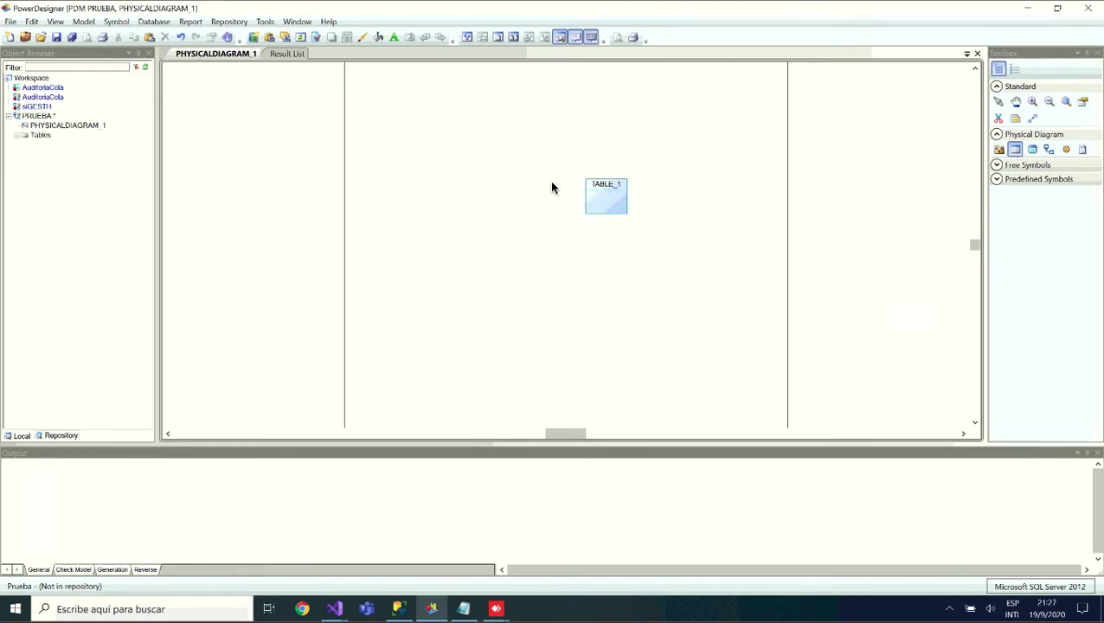
{"action": "left_click", "coordinate": [463, 164]}
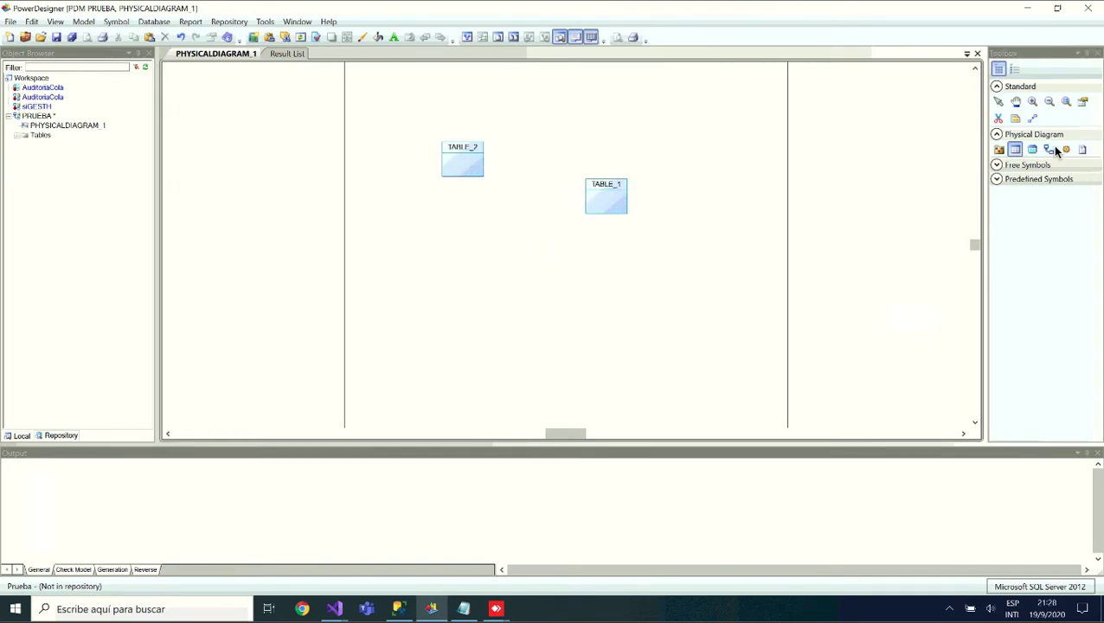
Rearrange the diagram so the first table sits at the upper left and the second table lies to its right
{"action": "left_click", "coordinate": [998, 101]}
{"action": "left_click_drag", "start_coordinate": [616, 191], "coordinate": [436, 113]}
{"action": "left_click", "coordinate": [475, 156]}
{"action": "left_click_drag", "start_coordinate": [474, 156], "coordinate": [582, 154]}
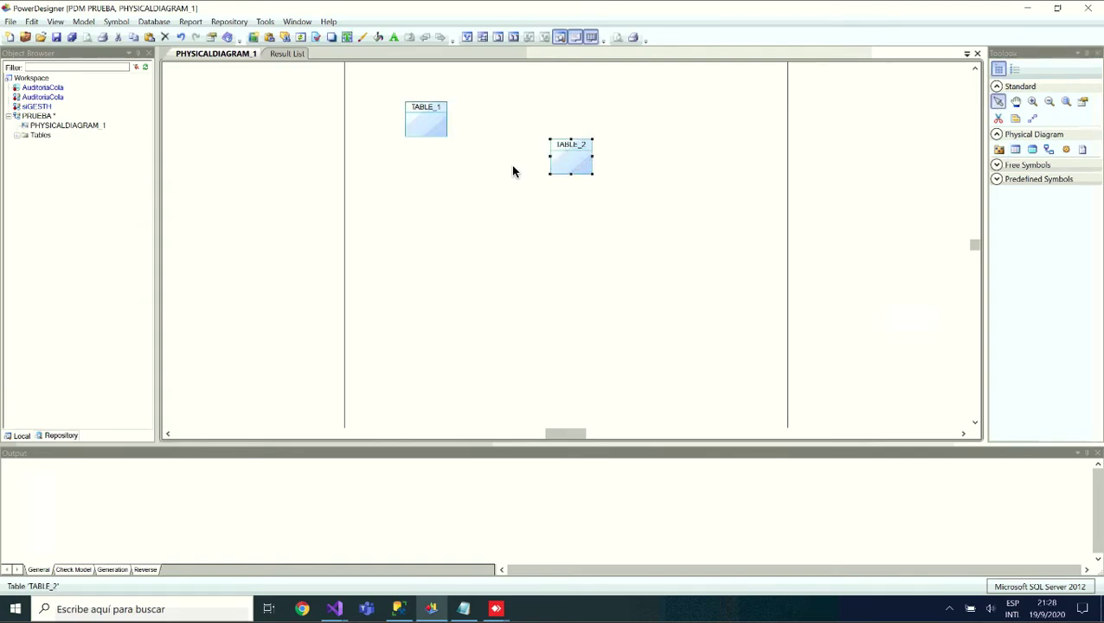
Rename TABLE_1 as EST_Alumni in its table properties
{"action": "double_click", "coordinate": [424, 109]}
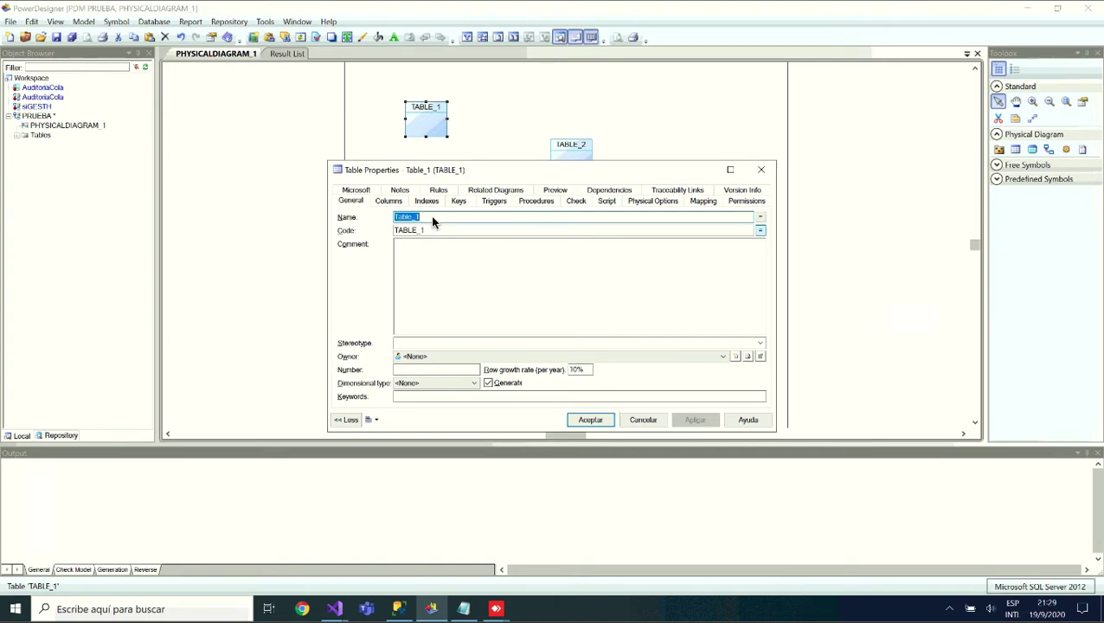
{"action": "key", "text": "BackSpace"}
{"action": "type", "text": "MO"}
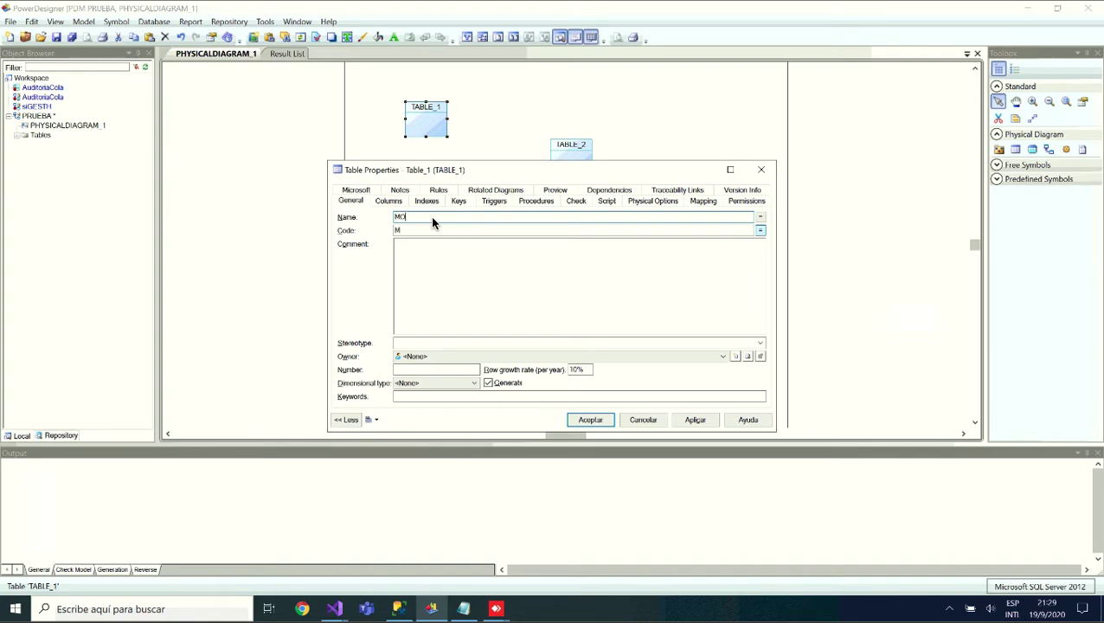
{"action": "key", "text": "BackSpace"}
{"action": "key", "text": "BackSpace"}
{"action": "type", "text": "E"}
{"action": "type", "text": "ST_Alumni"}
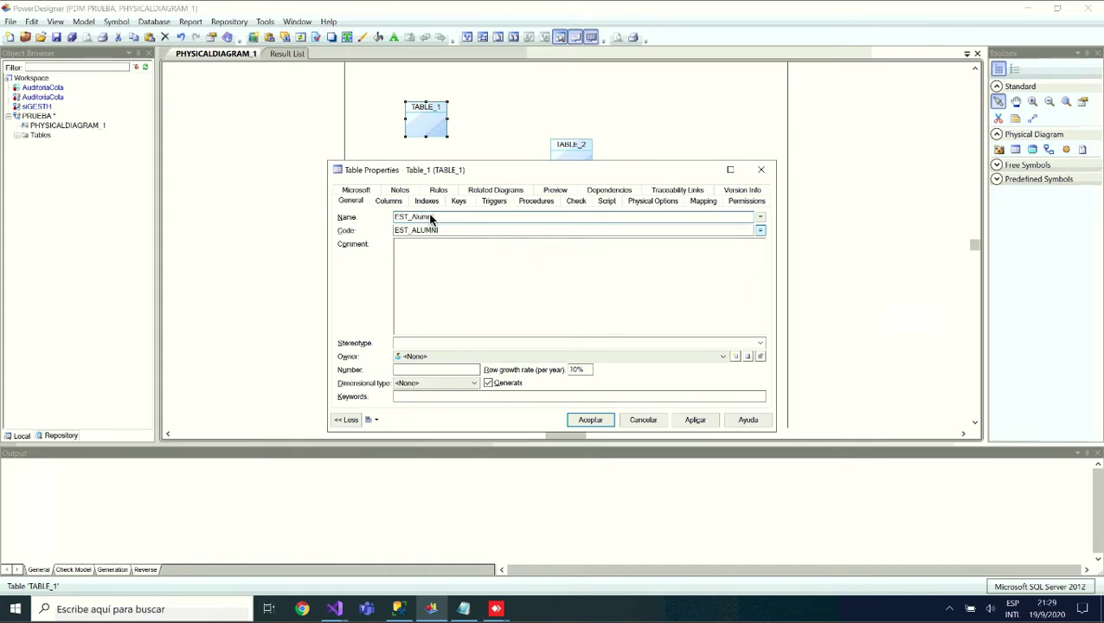
Add a first column to the table and correct the table's name to EST_Alumno
{"action": "left_click", "coordinate": [387, 201]}
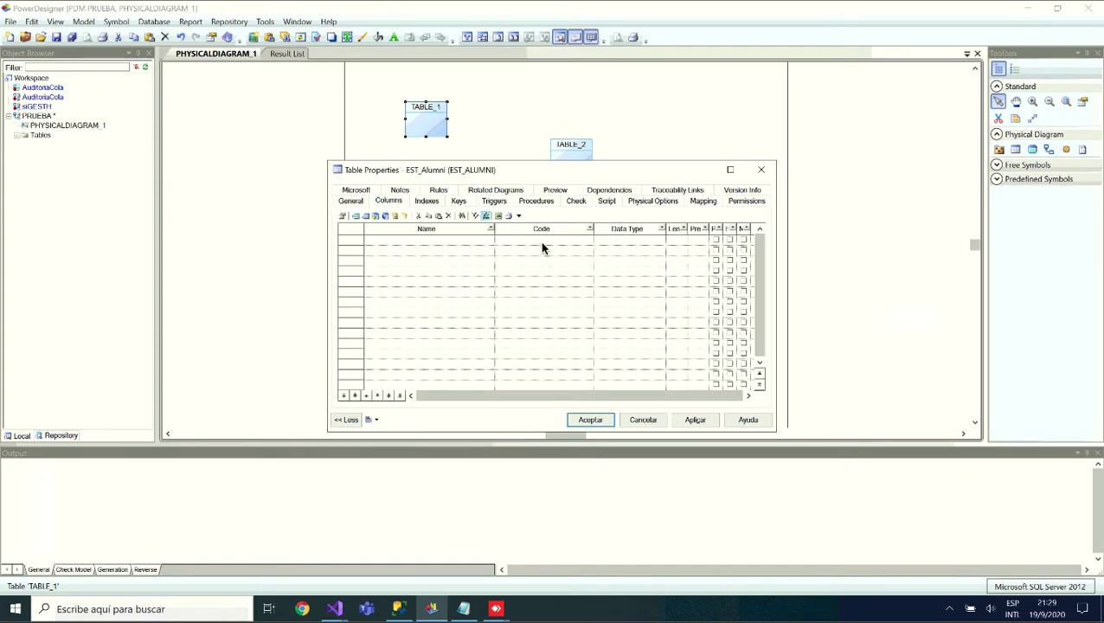
{"action": "left_click", "coordinate": [438, 239]}
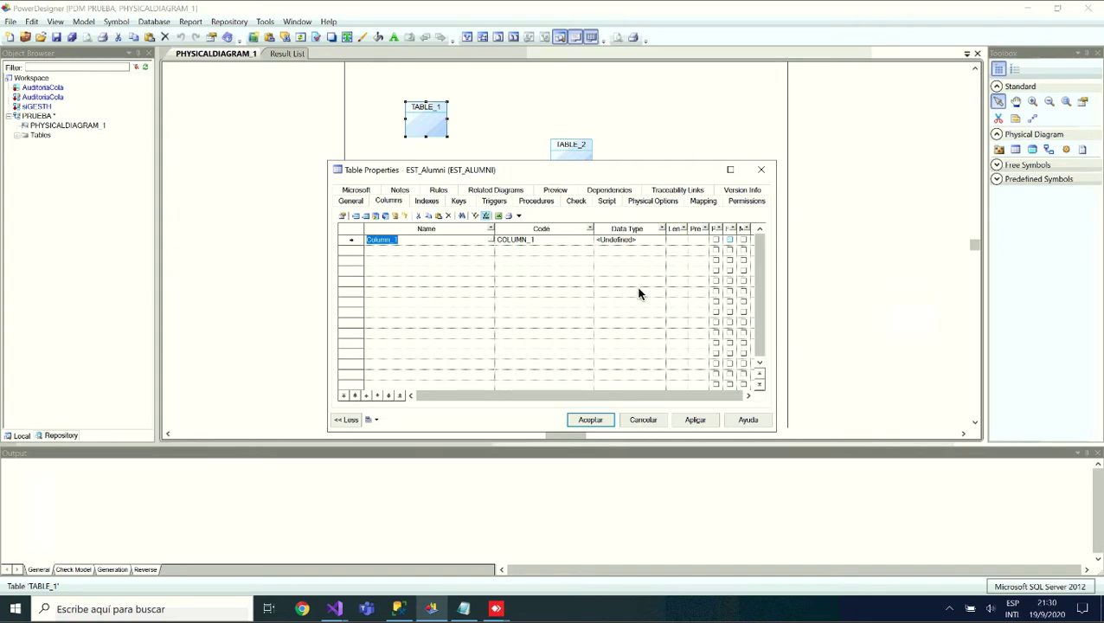
{"action": "left_click", "coordinate": [353, 202]}
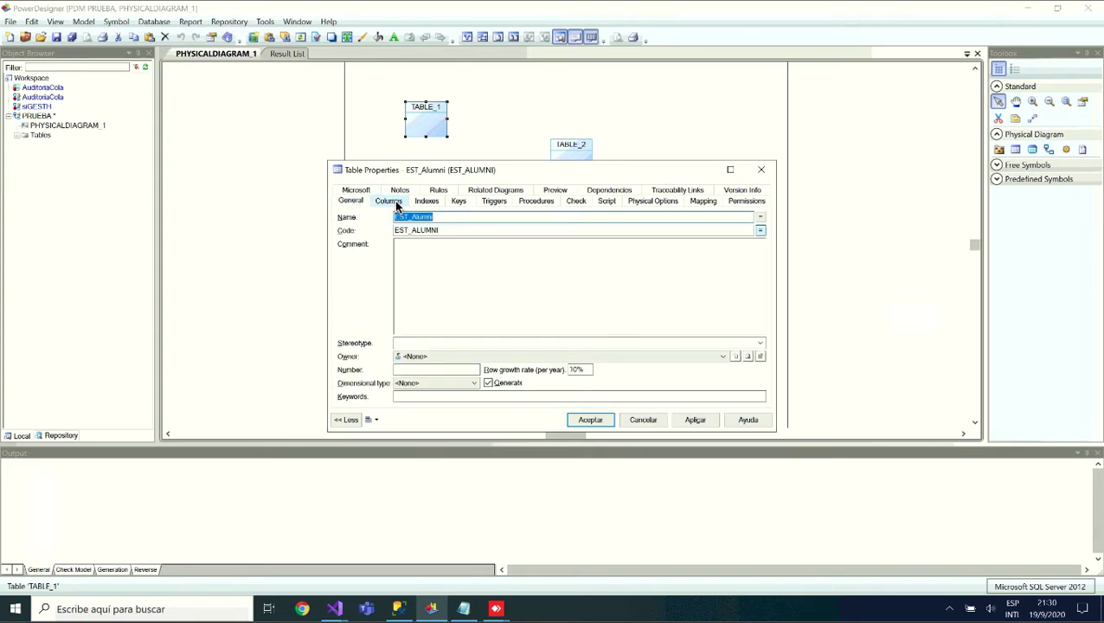
{"action": "left_click", "coordinate": [397, 203]}
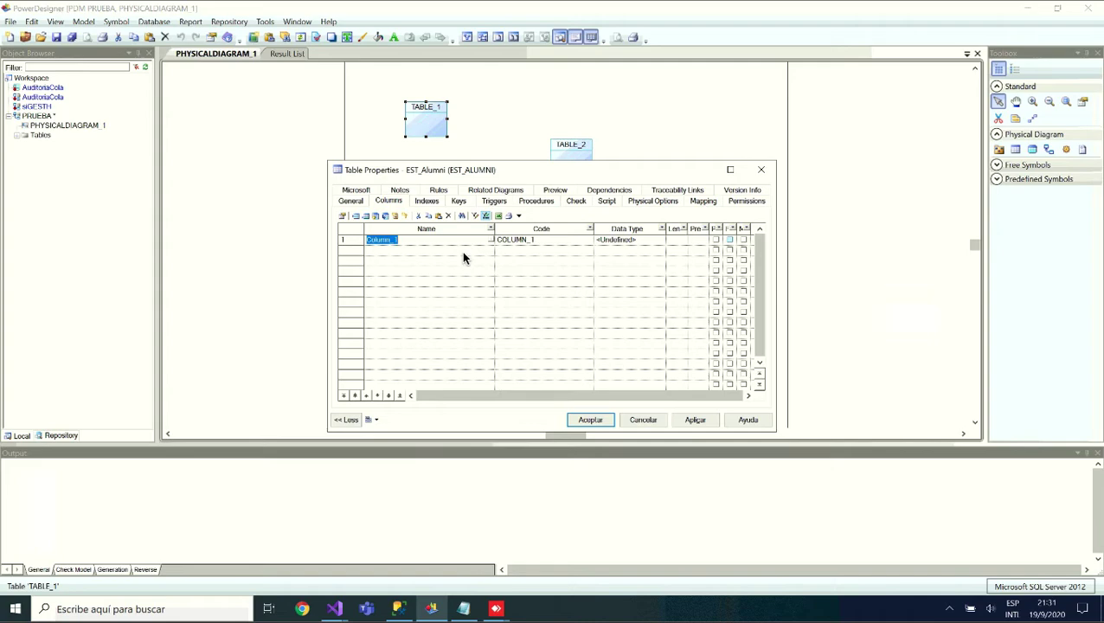
{"action": "left_click", "coordinate": [348, 204]}
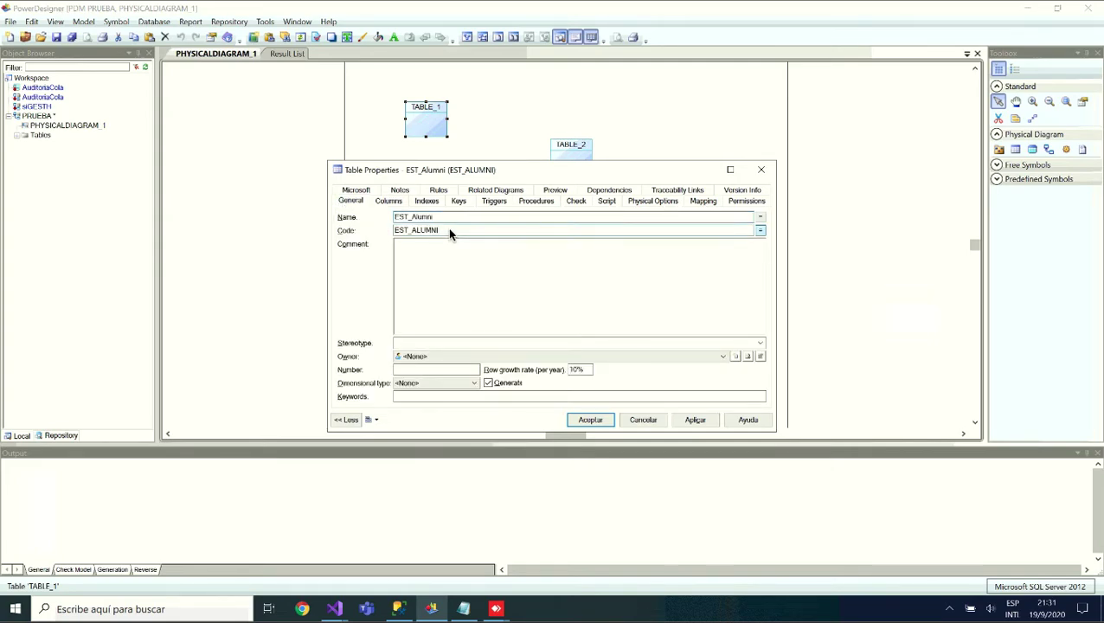
{"action": "left_click", "coordinate": [439, 218]}
{"action": "type", "text": "o"}
Add a second column row to EST_Alumno and name the first column Al_PK_idALumno
{"action": "left_click", "coordinate": [385, 202]}
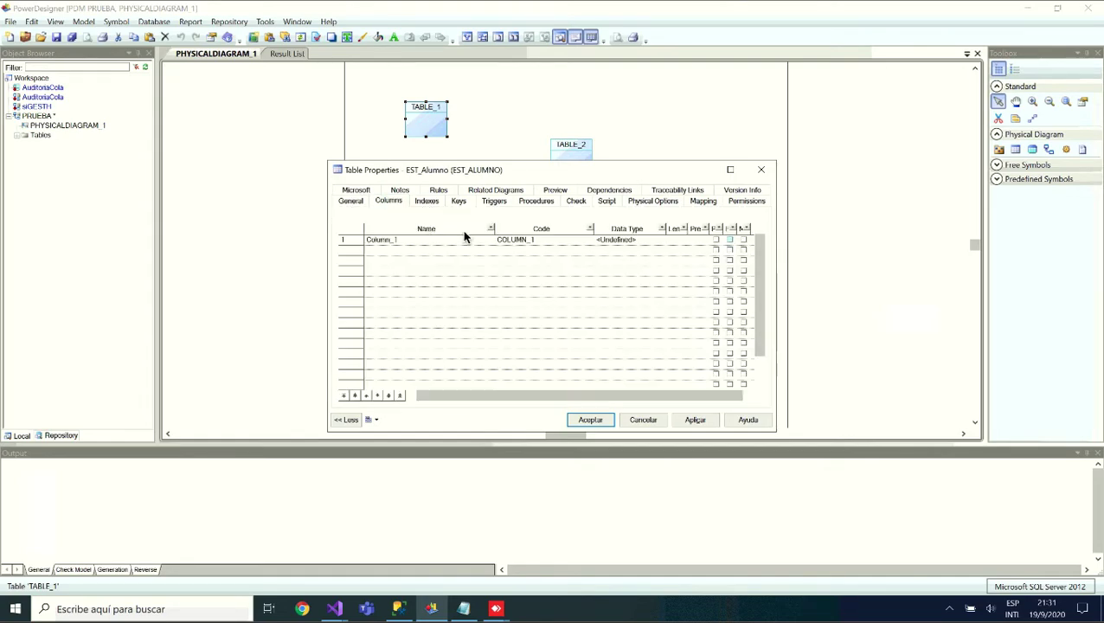
{"action": "left_click", "coordinate": [398, 240]}
{"action": "left_click", "coordinate": [402, 250]}
{"action": "left_click", "coordinate": [397, 240]}
{"action": "type", "text": "Col"}
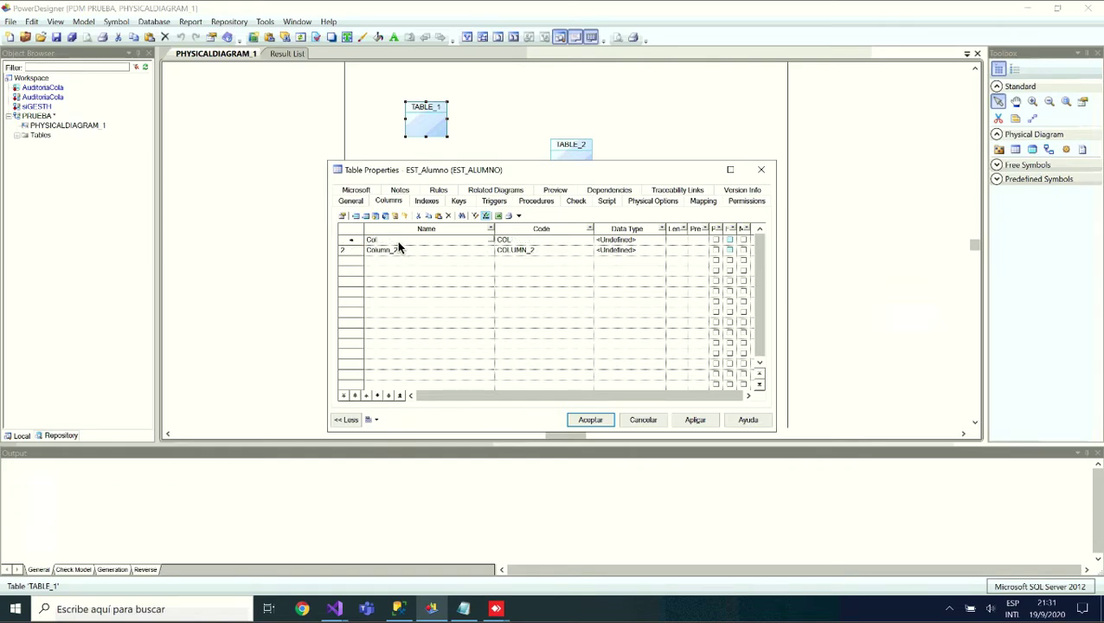
{"action": "key", "text": "BackSpace"}
{"action": "key", "text": "BackSpace"}
{"action": "type", "text": "al"}
{"action": "key", "text": "BackSpace"}
{"action": "type", "text": "Al_PK_"}
{"action": "key", "text": "BackSpace"}
{"action": "type", "text": "_idAlumno"}
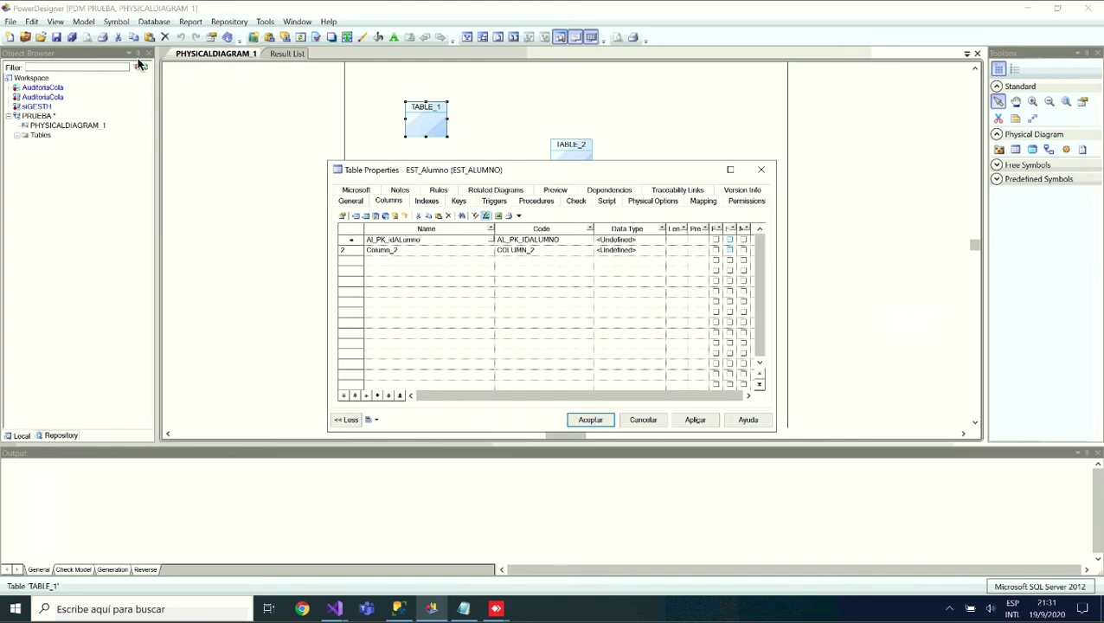
{"action": "left_click_drag", "start_coordinate": [116, 9], "coordinate": [364, 90]}
{"action": "double_click", "coordinate": [824, 91]}
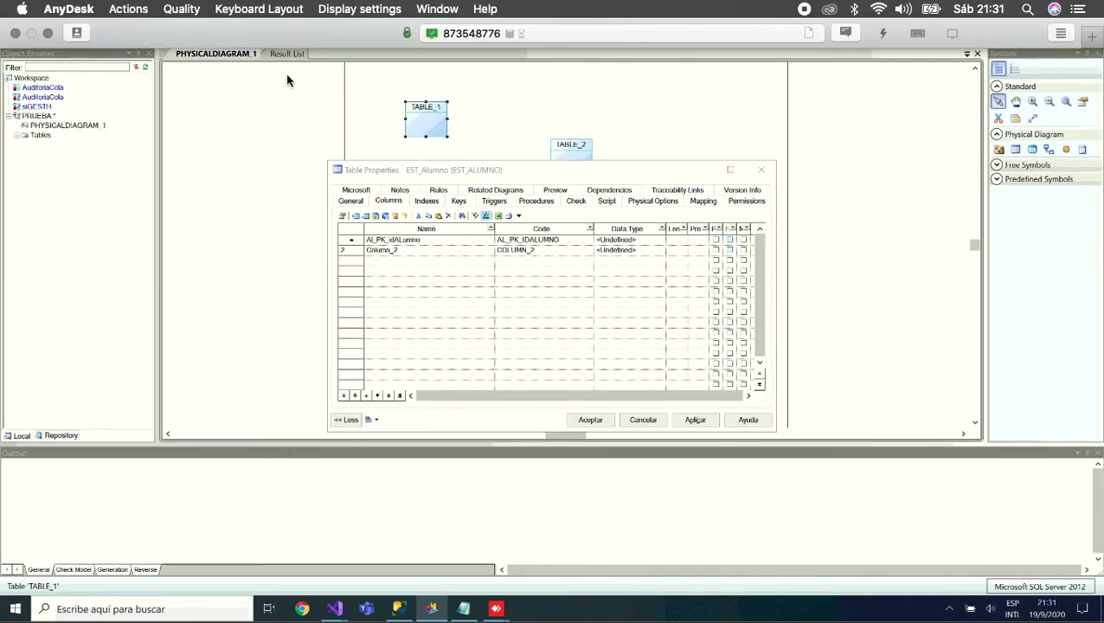
{"action": "left_click", "coordinate": [47, 33]}
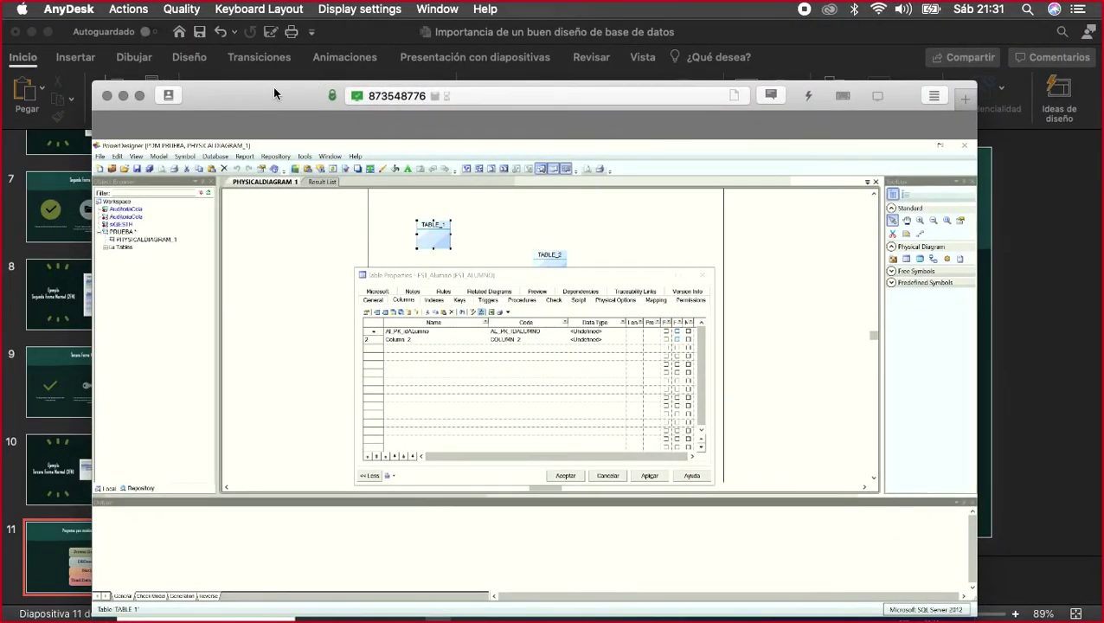
{"action": "left_click_drag", "start_coordinate": [273, 86], "coordinate": [0, 182]}
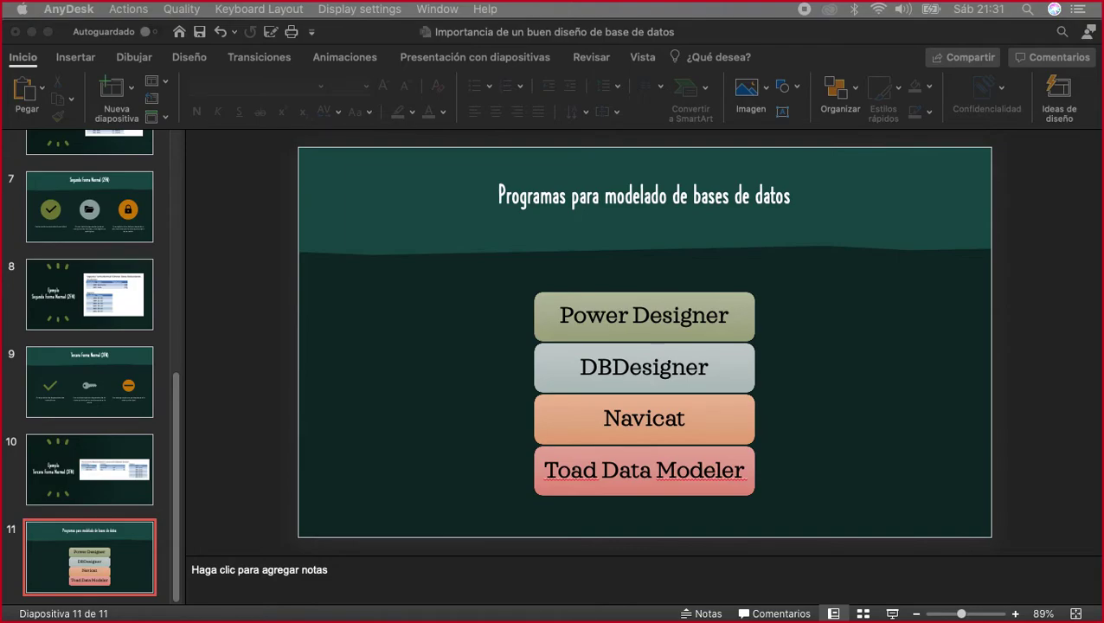
{"action": "left_click_drag", "start_coordinate": [0, 186], "coordinate": [424, 196]}
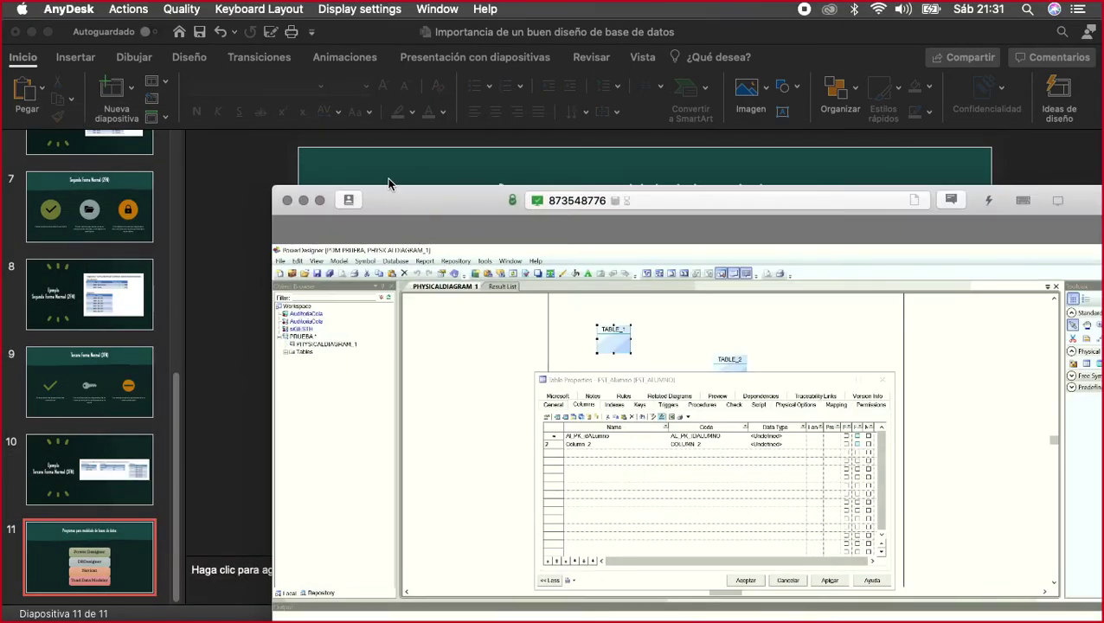
{"action": "left_click", "coordinate": [320, 200]}
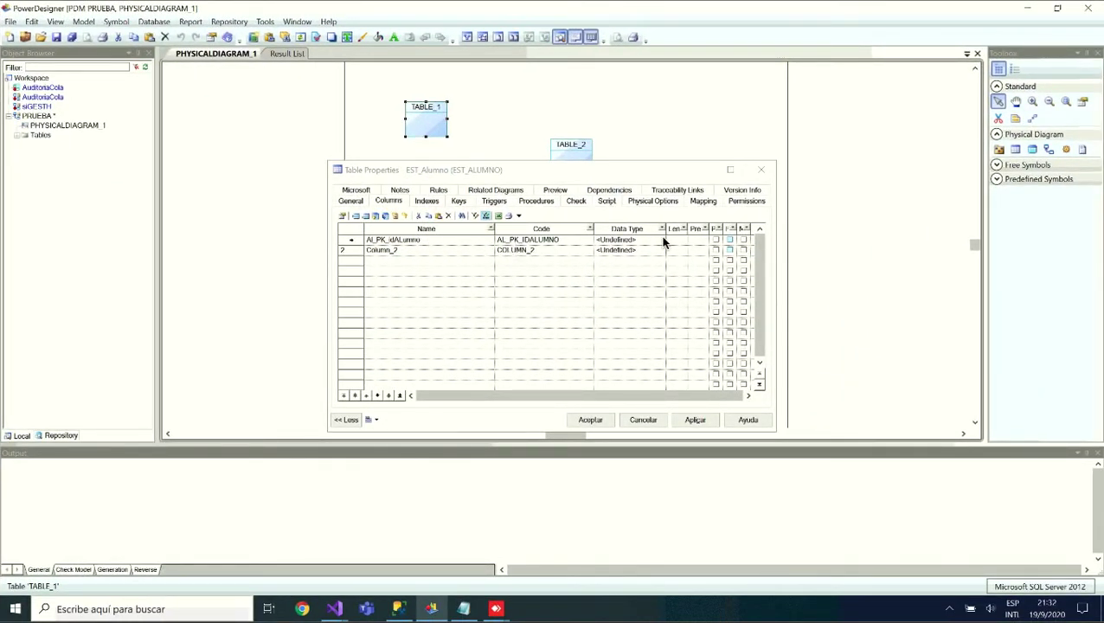
Mark the Al_PK_idALumno column as mandatory and as the table's primary key
{"action": "left_click", "coordinate": [732, 244]}
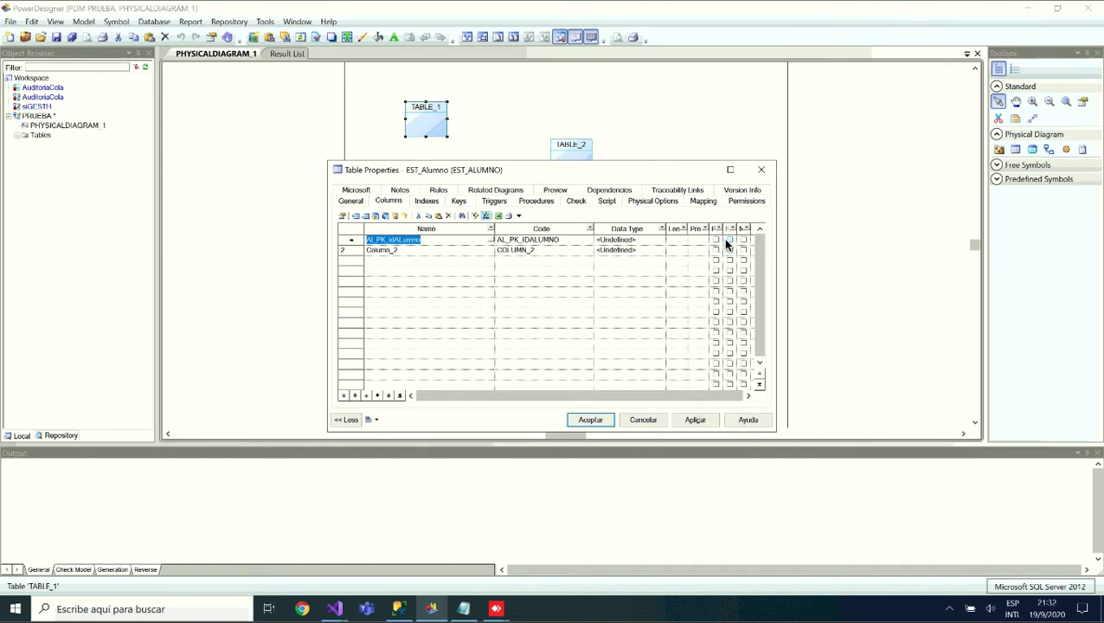
{"action": "left_click", "coordinate": [727, 241]}
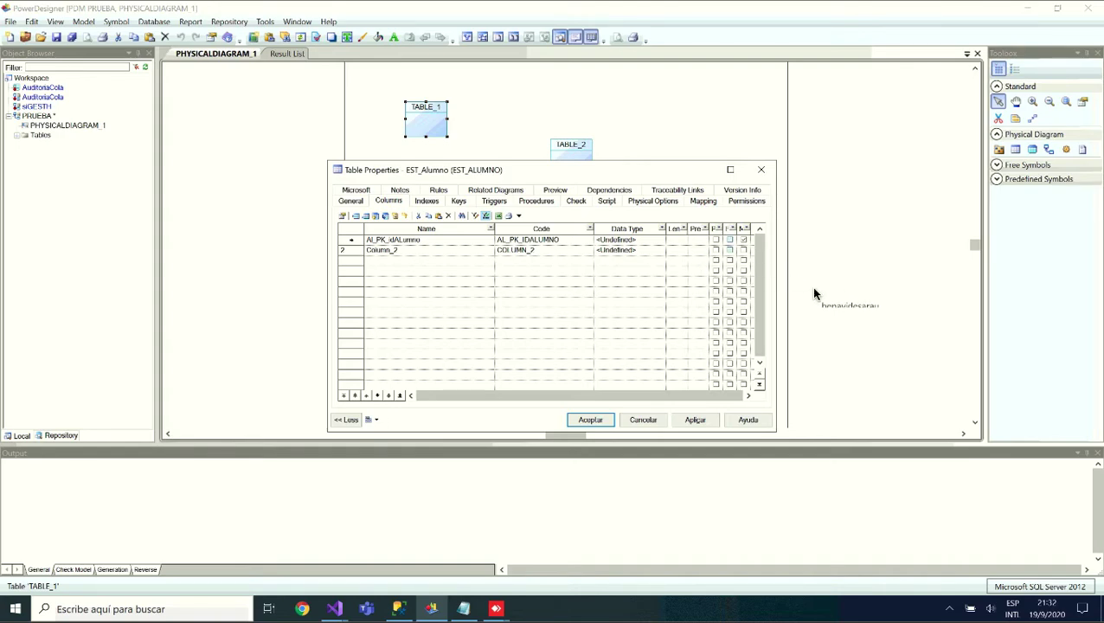
{"action": "left_click", "coordinate": [718, 242]}
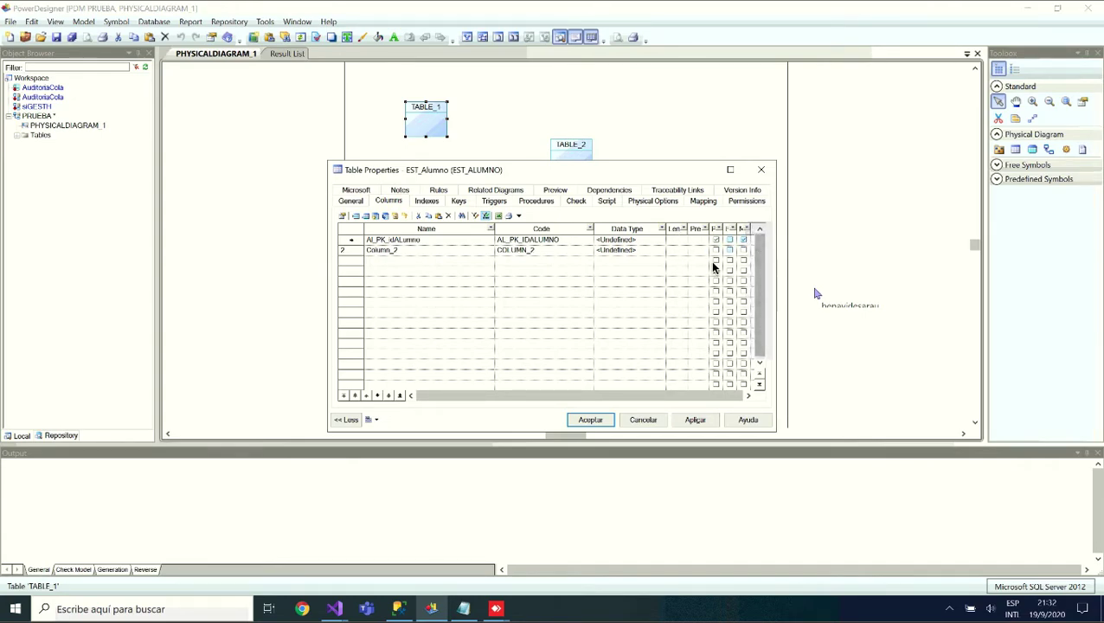
Set the data type of the Al_PK_idALumno column to integer
{"action": "left_click", "coordinate": [638, 238]}
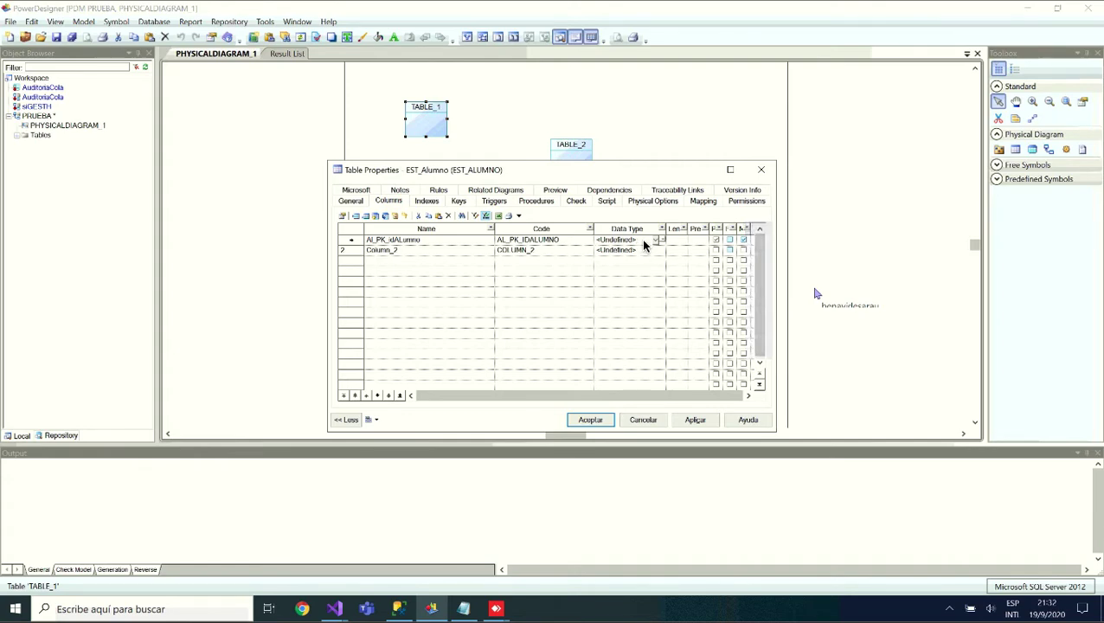
{"action": "left_click", "coordinate": [656, 239]}
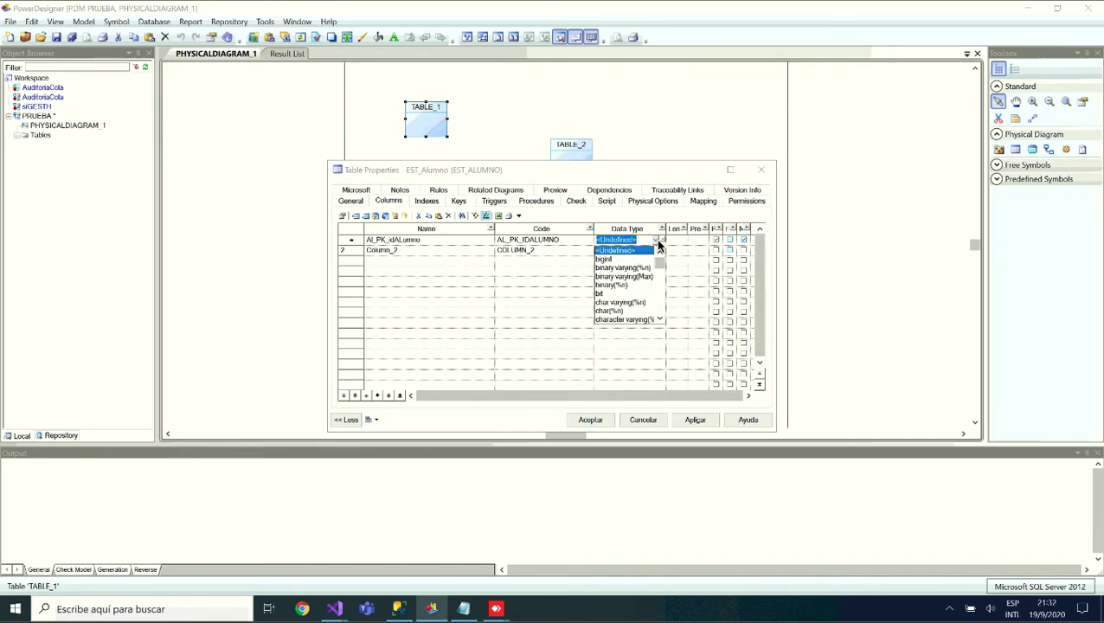
{"action": "left_click_drag", "start_coordinate": [661, 259], "coordinate": [664, 318]}
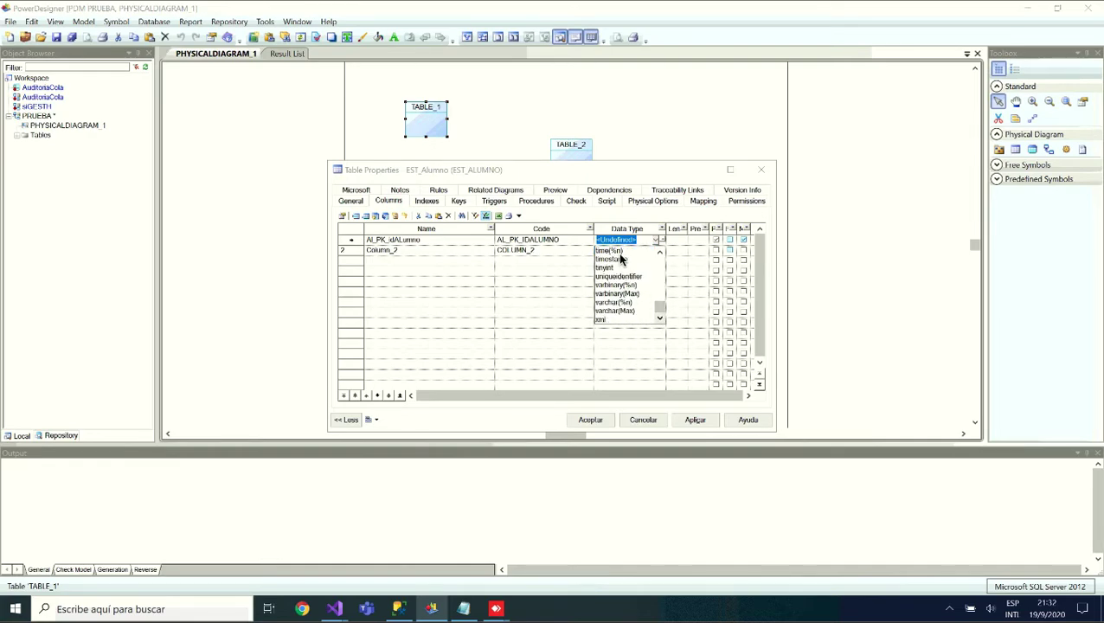
{"action": "type", "text": "image"}
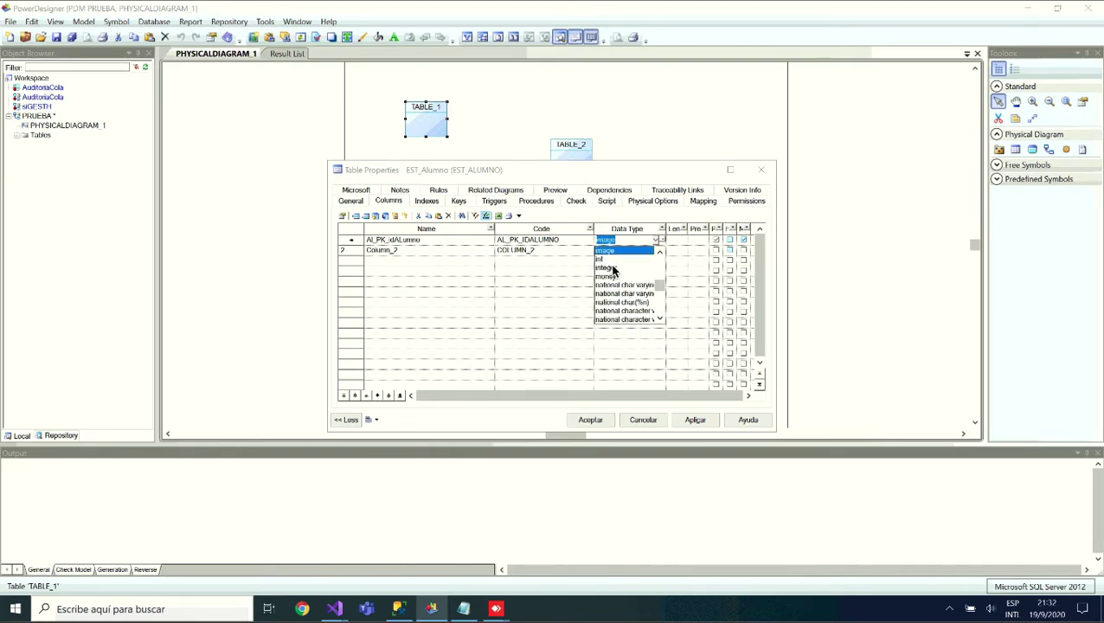
{"action": "left_click", "coordinate": [612, 267]}
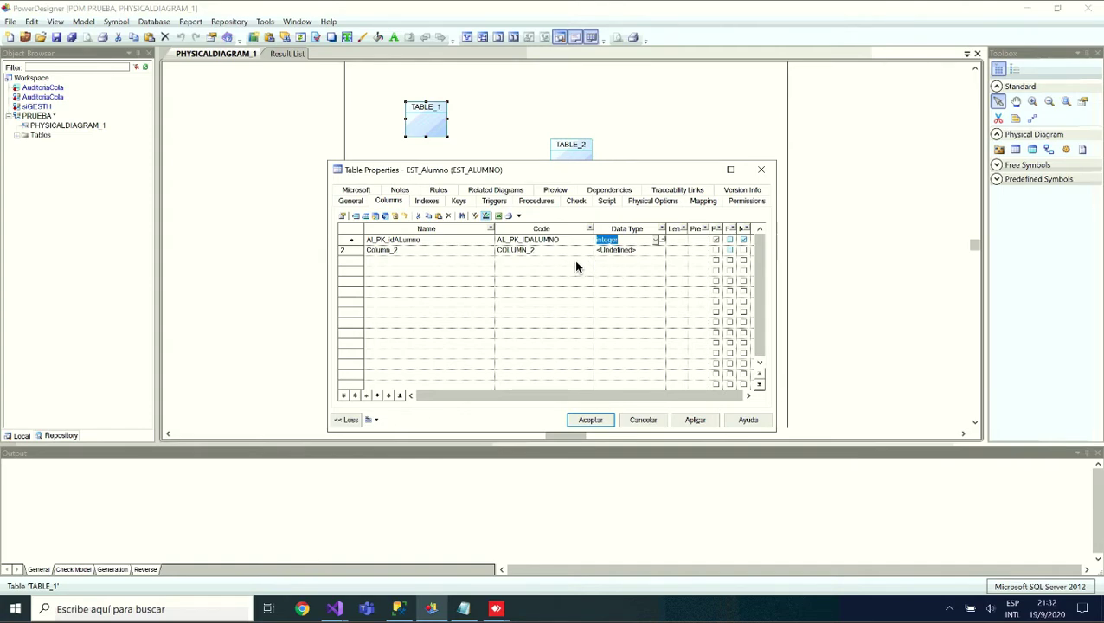
Select the name of the Al_PK_idALumno column and add a first index to the EST_Alumno table
{"action": "left_click", "coordinate": [363, 243]}
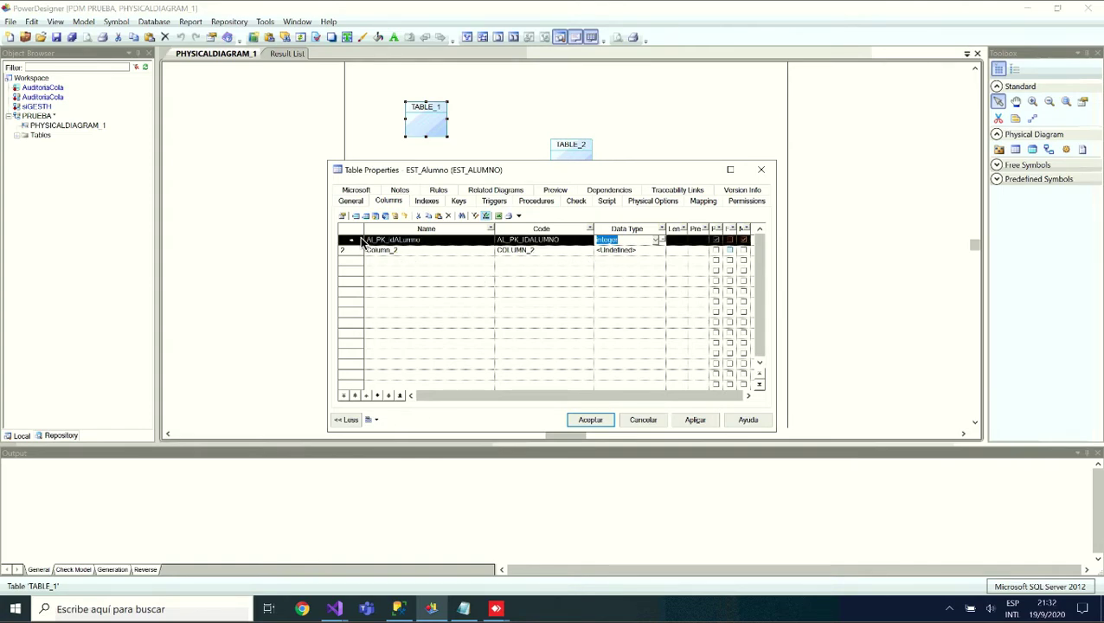
{"action": "left_click", "coordinate": [423, 242]}
{"action": "left_click_drag", "start_coordinate": [423, 243], "coordinate": [363, 244]}
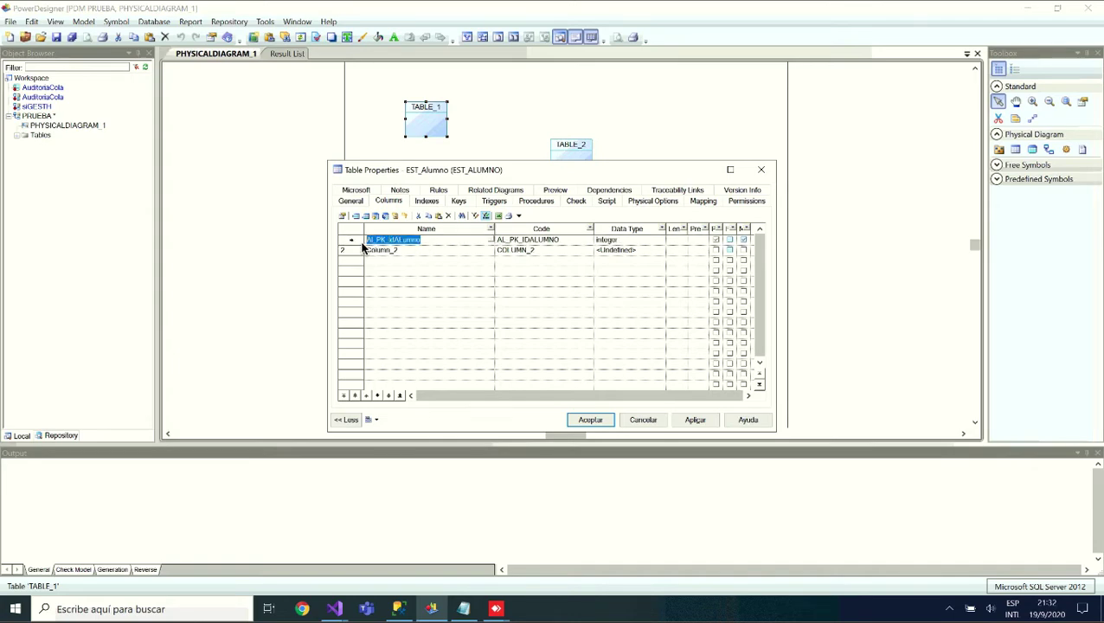
{"action": "left_click", "coordinate": [426, 201]}
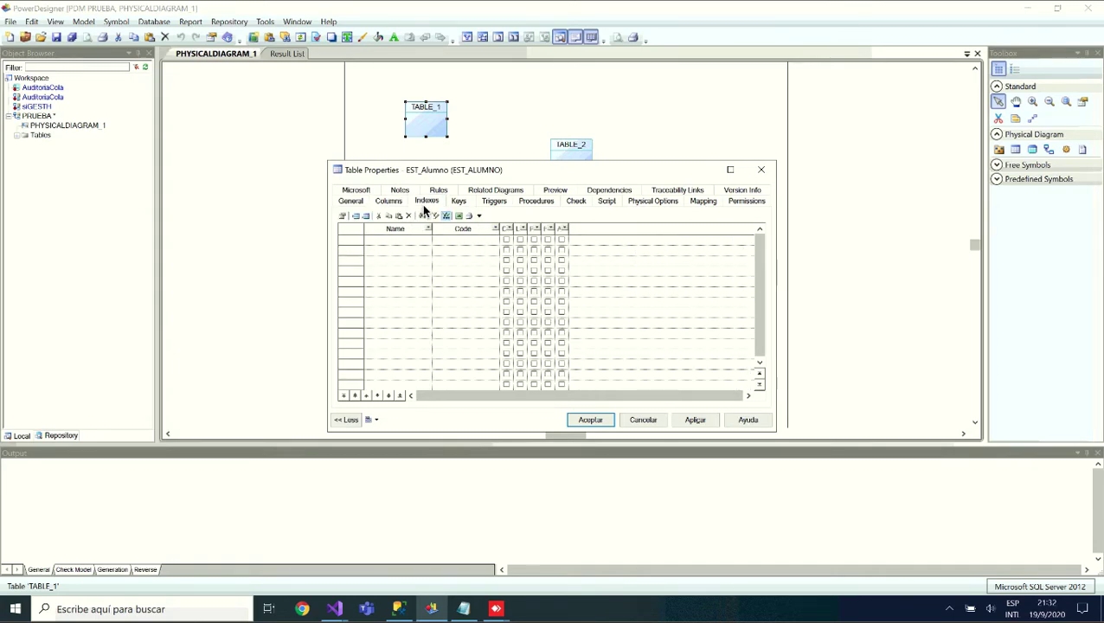
{"action": "left_click", "coordinate": [417, 244]}
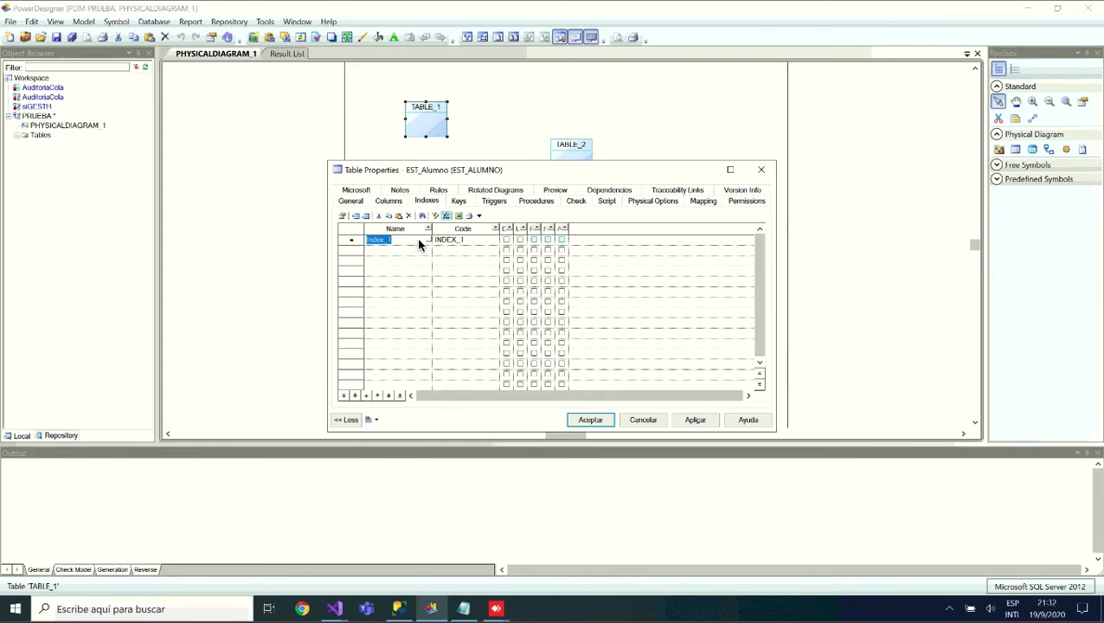
Replace the new index's default name with AL_PKIdAlumno
{"action": "key", "text": "super+v"}
{"action": "left_click", "coordinate": [539, 256]}
{"action": "key", "text": "BackSpace"}
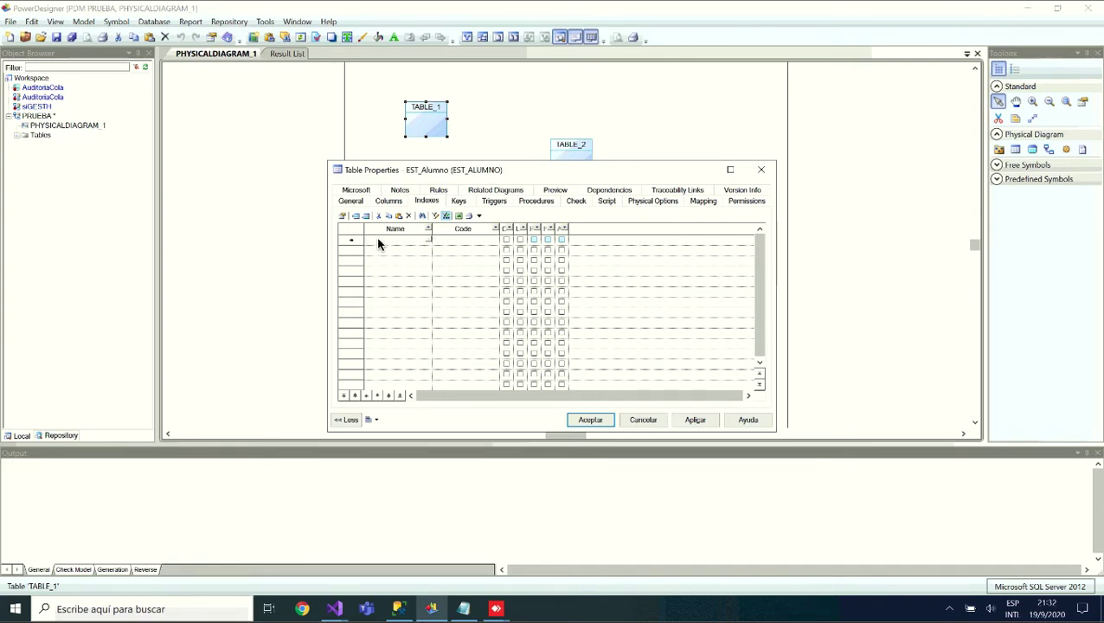
{"action": "type", "text": "rwinsta"}
{"action": "left_click_drag", "start_coordinate": [412, 244], "coordinate": [340, 244]}
{"action": "key", "text": "BackSpace"}
{"action": "left_click", "coordinate": [397, 202]}
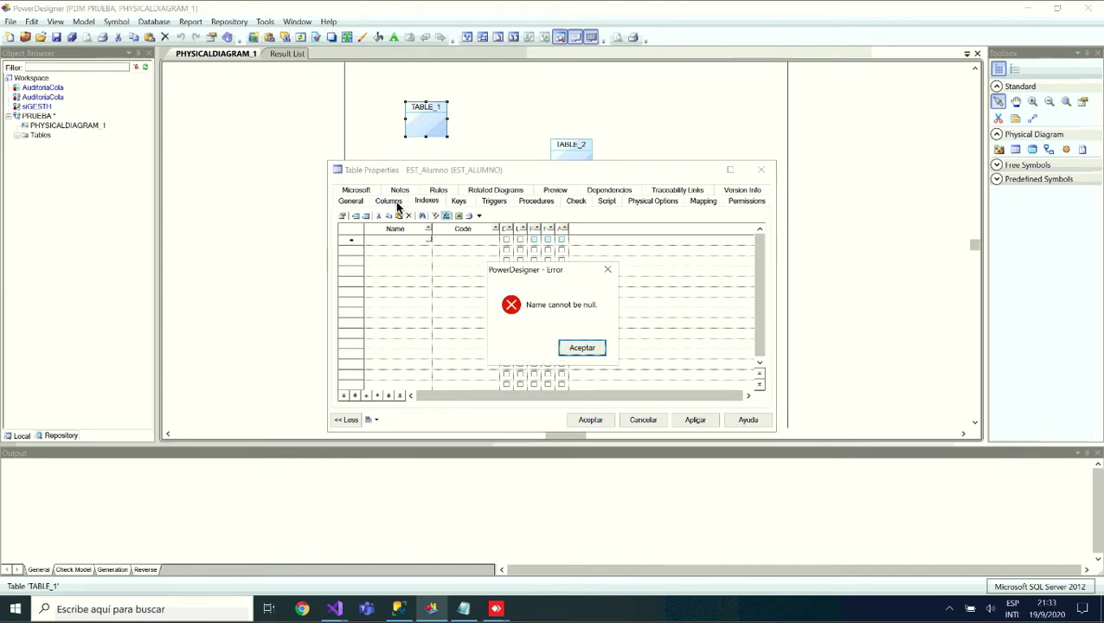
{"action": "left_click", "coordinate": [578, 348]}
{"action": "type", "text": "AL_PKIdAlumno"}
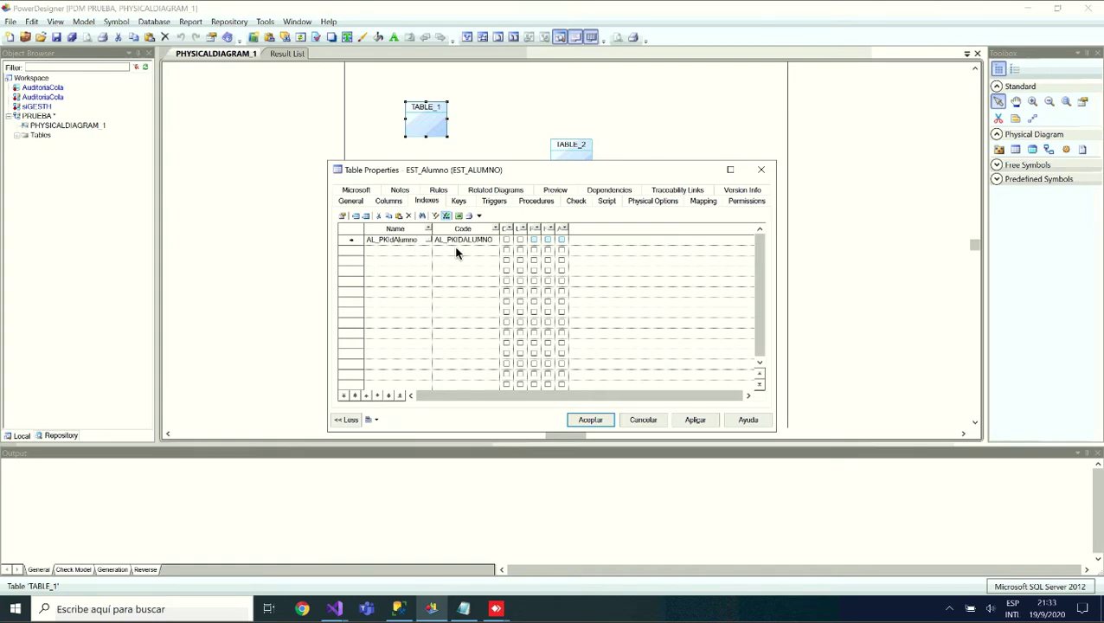
Commit the table changes and enable Identity in the properties of the Al_PK_idALumno column
{"action": "left_click", "coordinate": [350, 202]}
{"action": "left_click", "coordinate": [389, 202]}
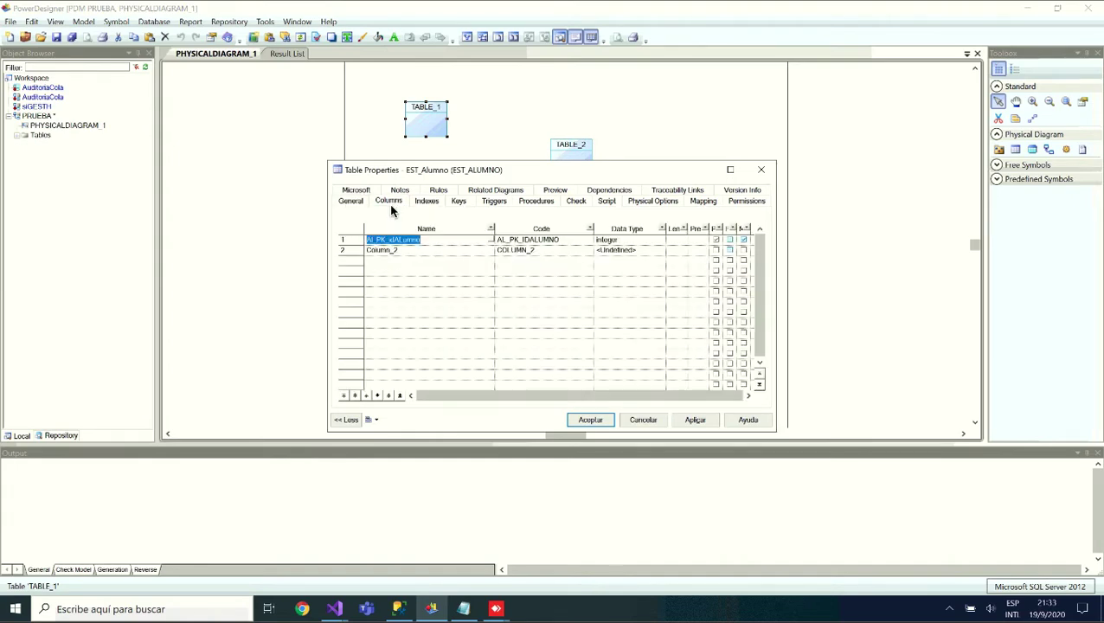
{"action": "left_click", "coordinate": [351, 239]}
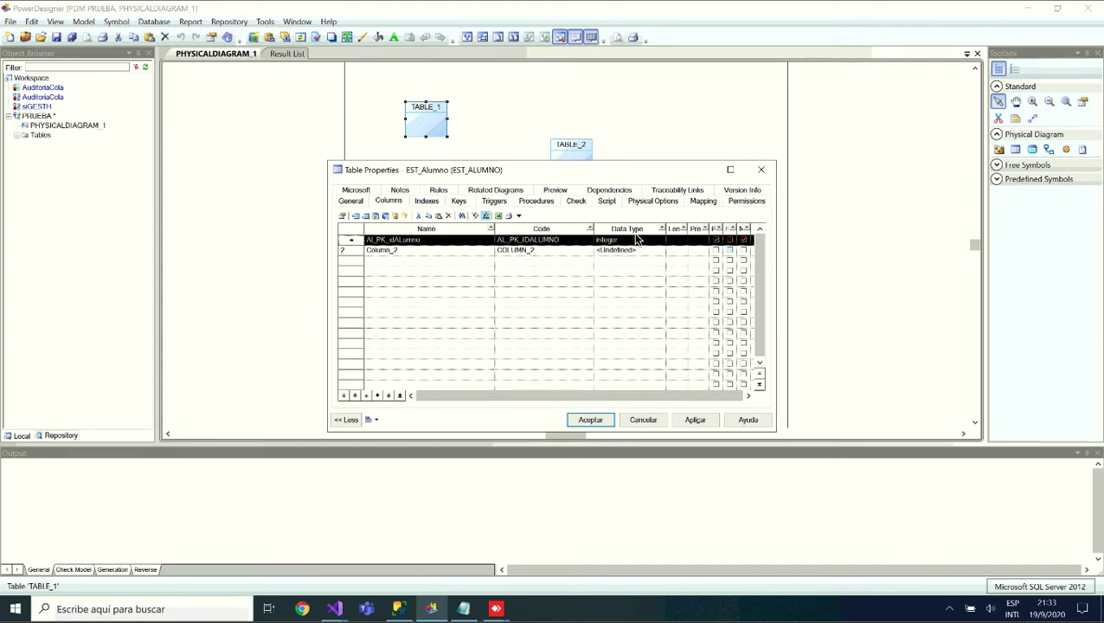
{"action": "left_click", "coordinate": [343, 215]}
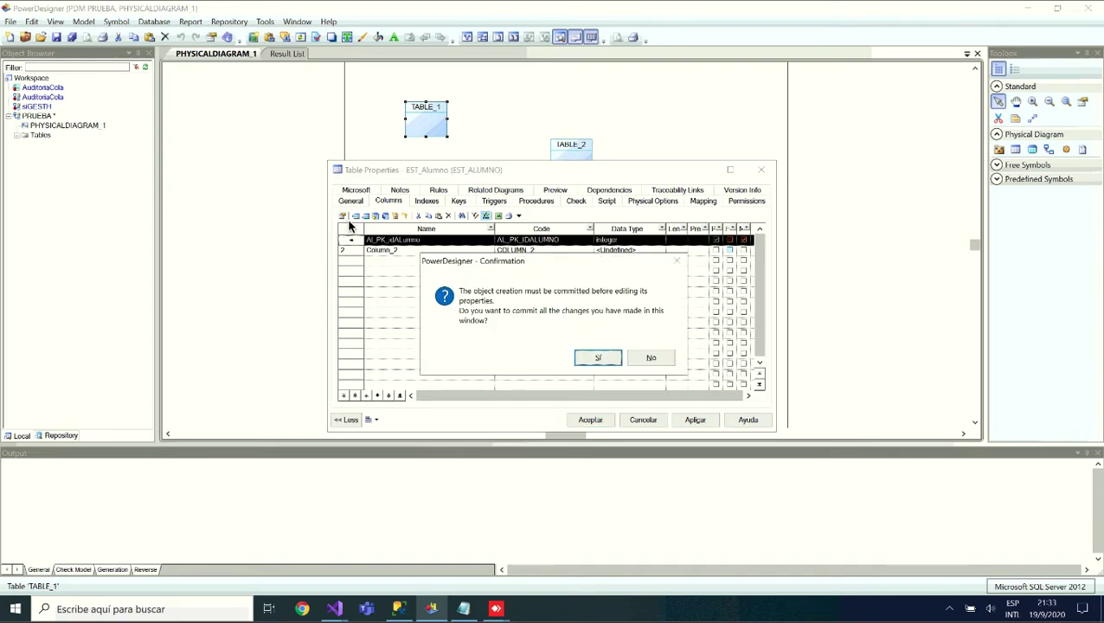
{"action": "left_click", "coordinate": [596, 361]}
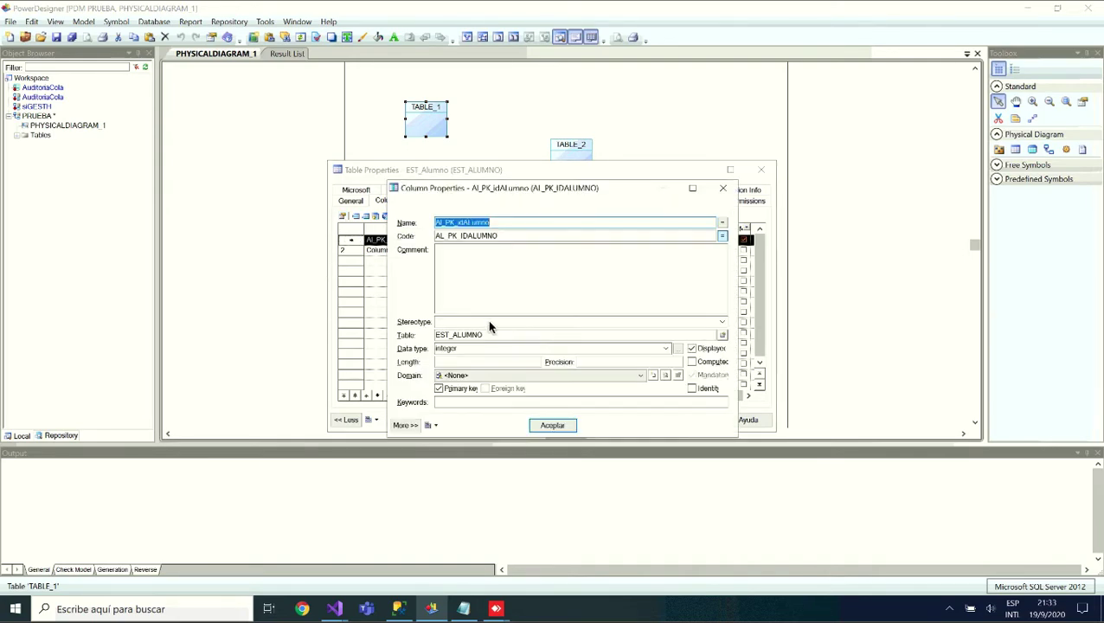
{"action": "left_click", "coordinate": [691, 388]}
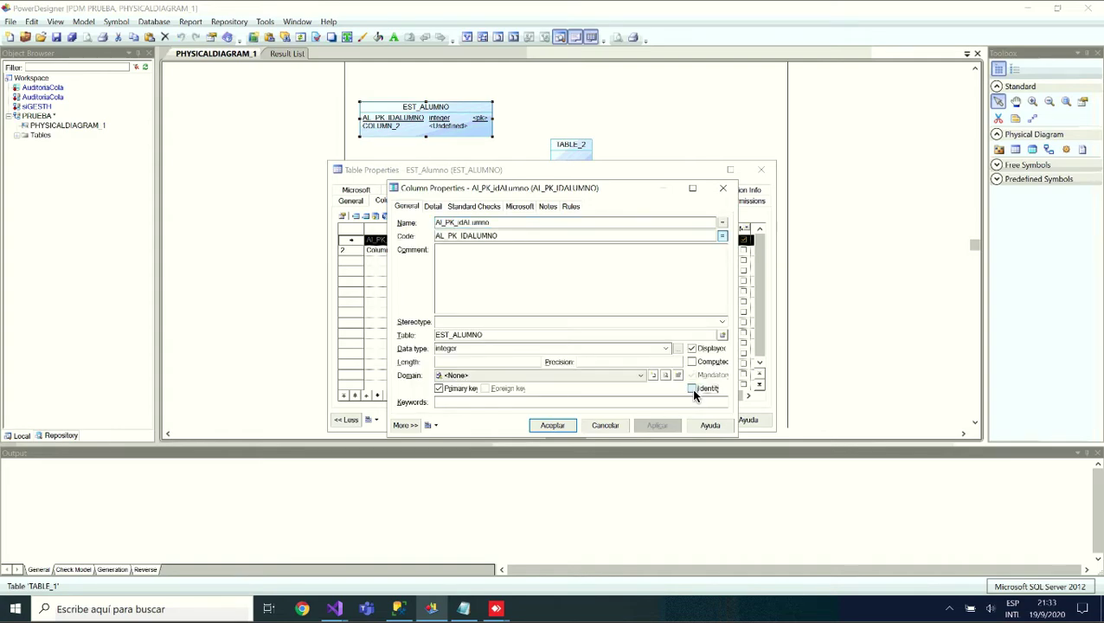
{"action": "left_click", "coordinate": [666, 427]}
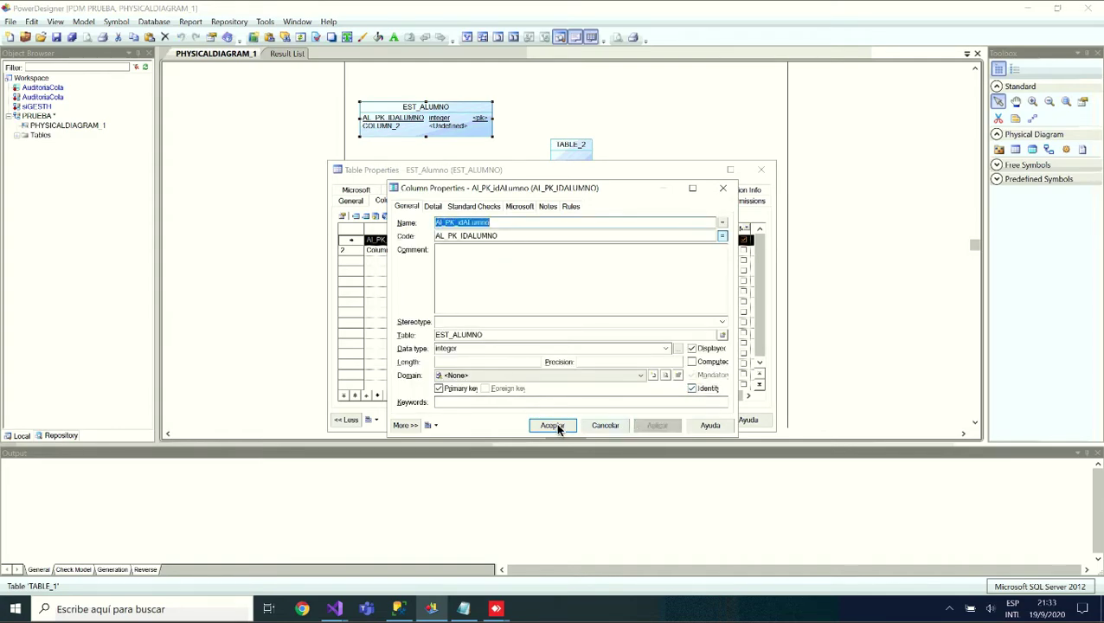
{"action": "left_click", "coordinate": [552, 425]}
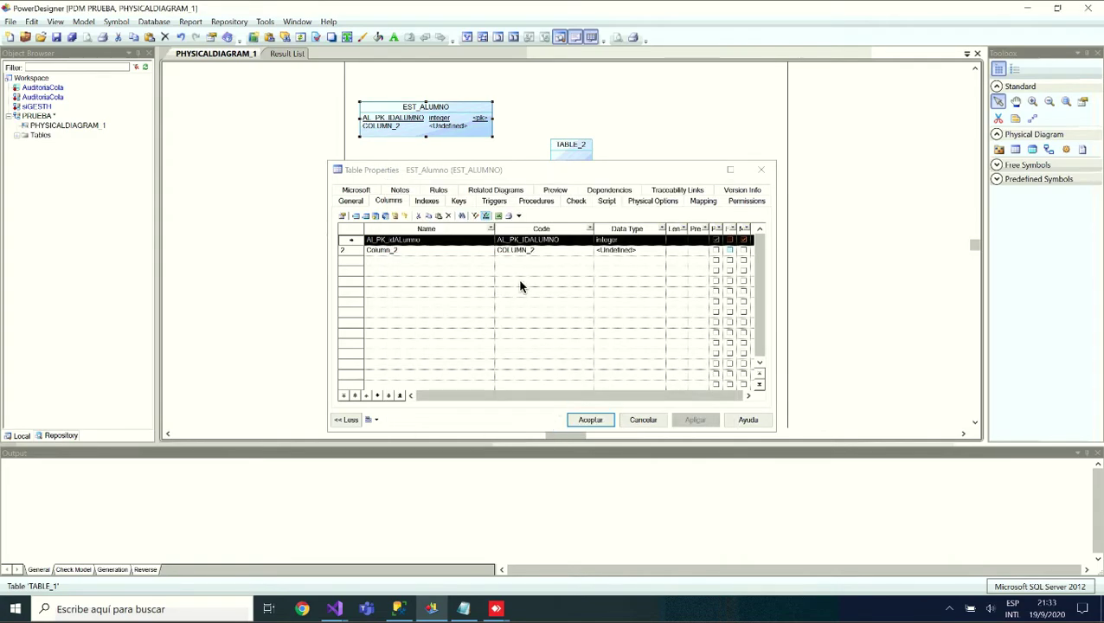
Rename the second column as Al_Nombre and set its data type to varchar(%n)
{"action": "left_click", "coordinate": [470, 253]}
{"action": "type", "text": "Al"}
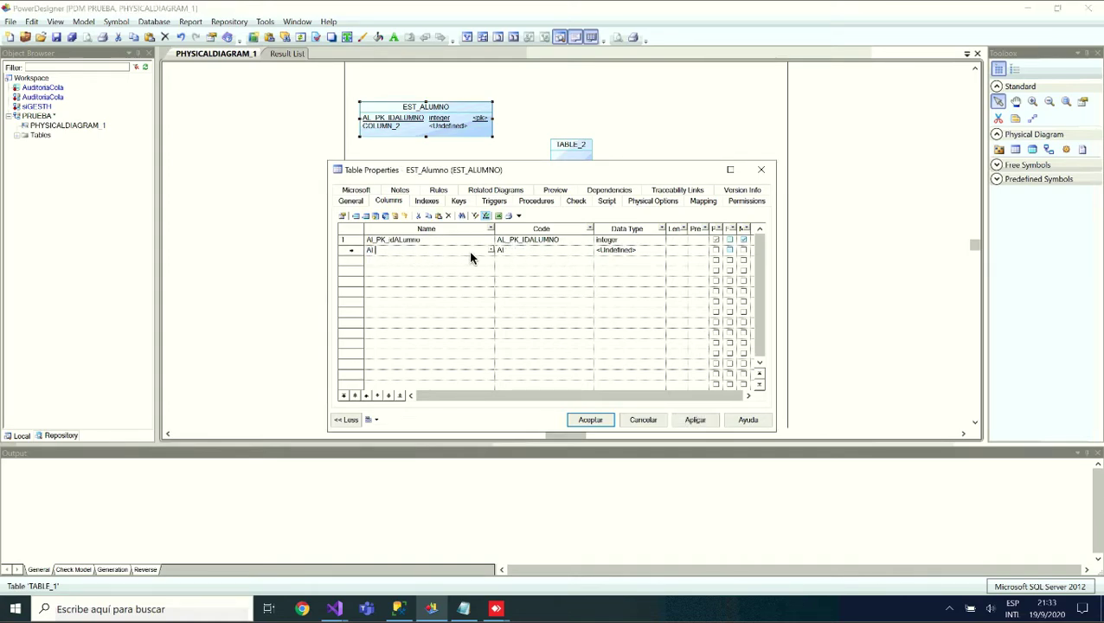
{"action": "type", "text": "_Nombre"}
{"action": "left_click", "coordinate": [640, 251]}
{"action": "left_click", "coordinate": [659, 250]}
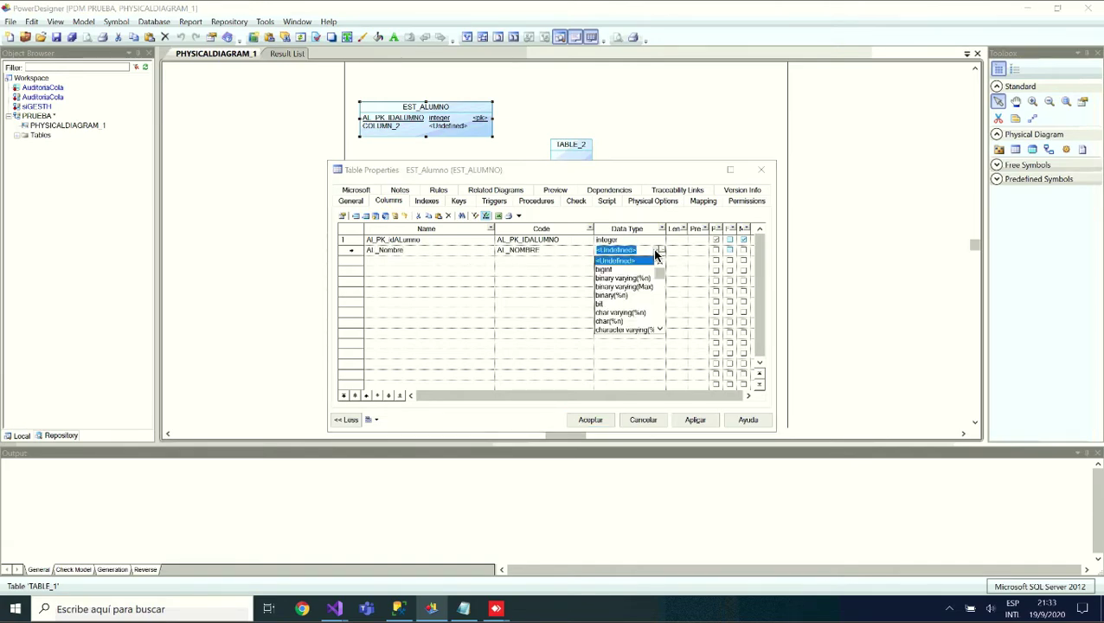
{"action": "left_click_drag", "start_coordinate": [660, 274], "coordinate": [663, 281]}
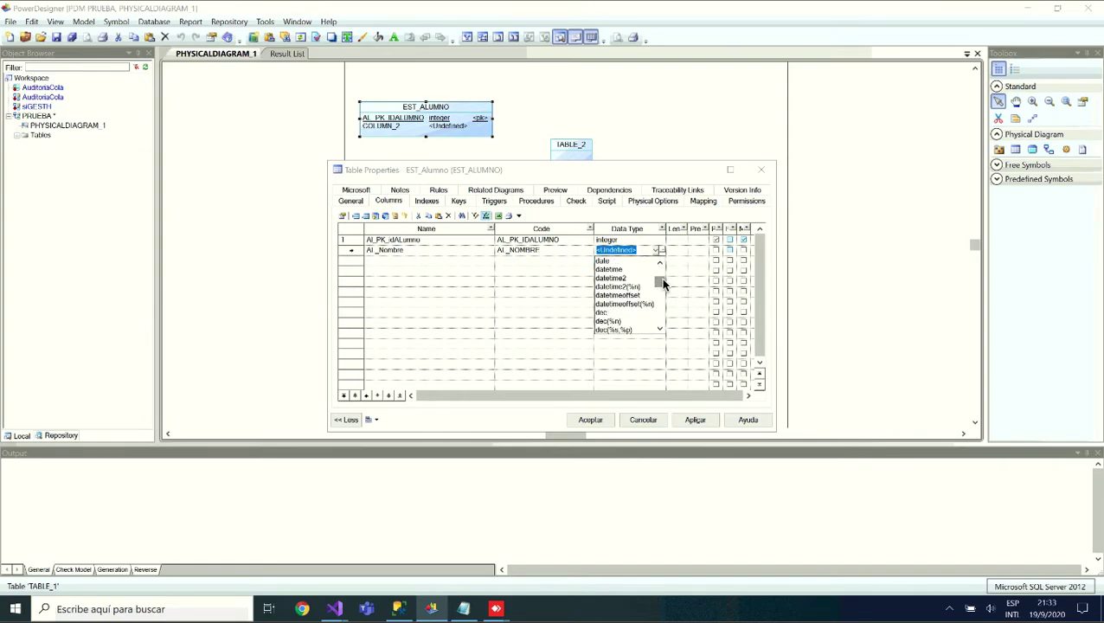
{"action": "type", "text": "v"}
{"action": "left_click", "coordinate": [660, 329]}
{"action": "left_click", "coordinate": [661, 329]}
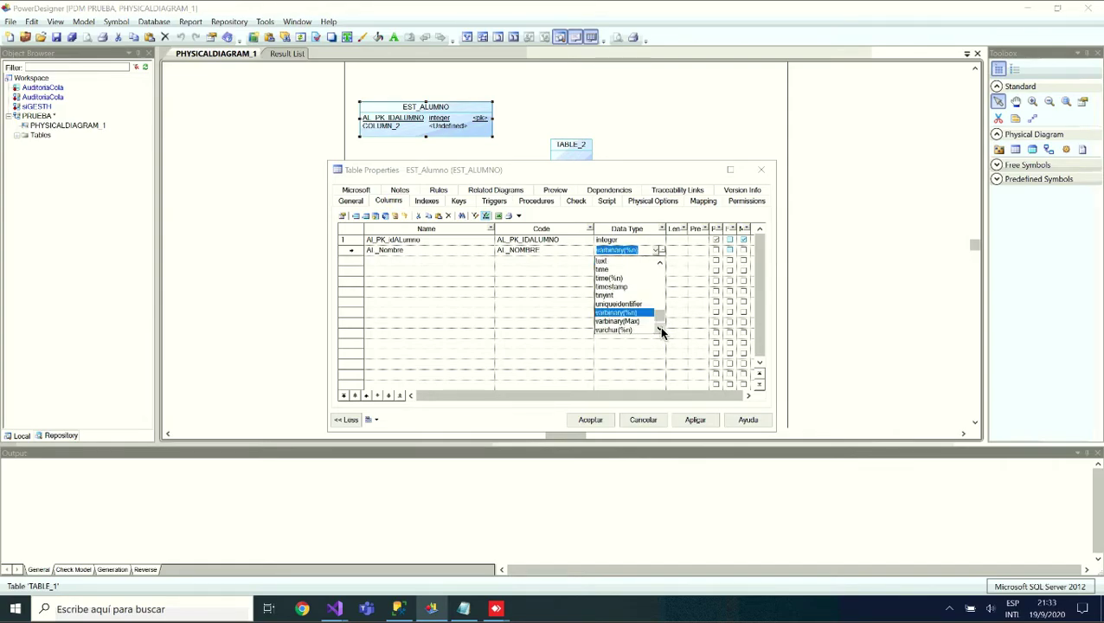
{"action": "left_click", "coordinate": [629, 330]}
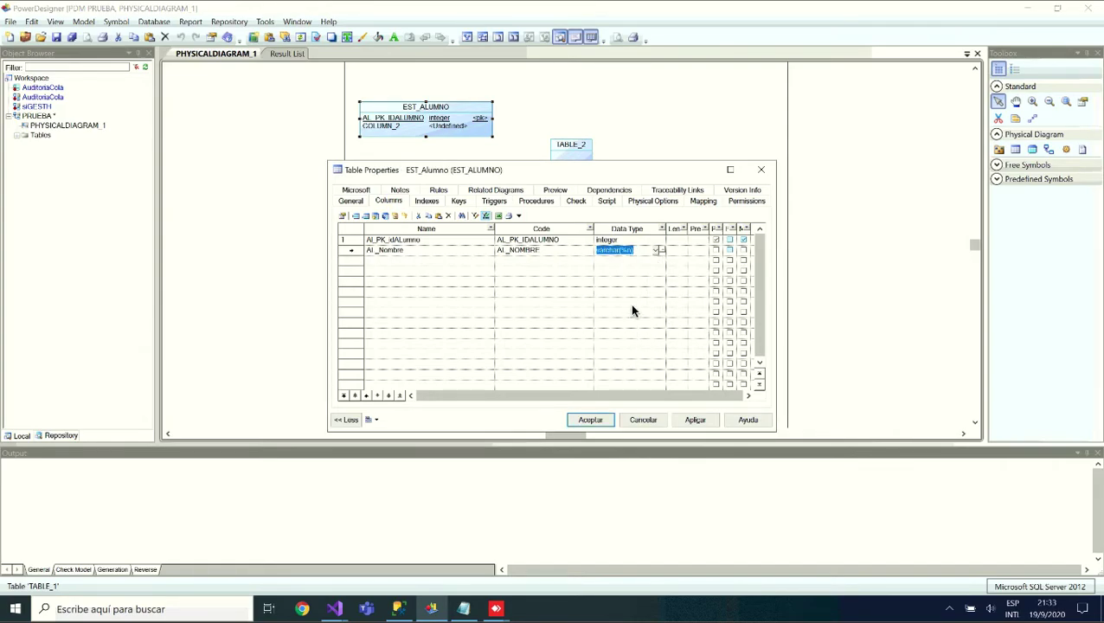
Set the length of the Al_Nombre column to 100 and mark it as mandatory
{"action": "left_click", "coordinate": [679, 252]}
{"action": "type", "text": "100"}
{"action": "left_click", "coordinate": [748, 232]}
{"action": "left_click", "coordinate": [744, 251]}
Add a mandatory third column named Al_Apellido, copying the varchar(100) data type from Al_Nombre
{"action": "left_click", "coordinate": [405, 262]}
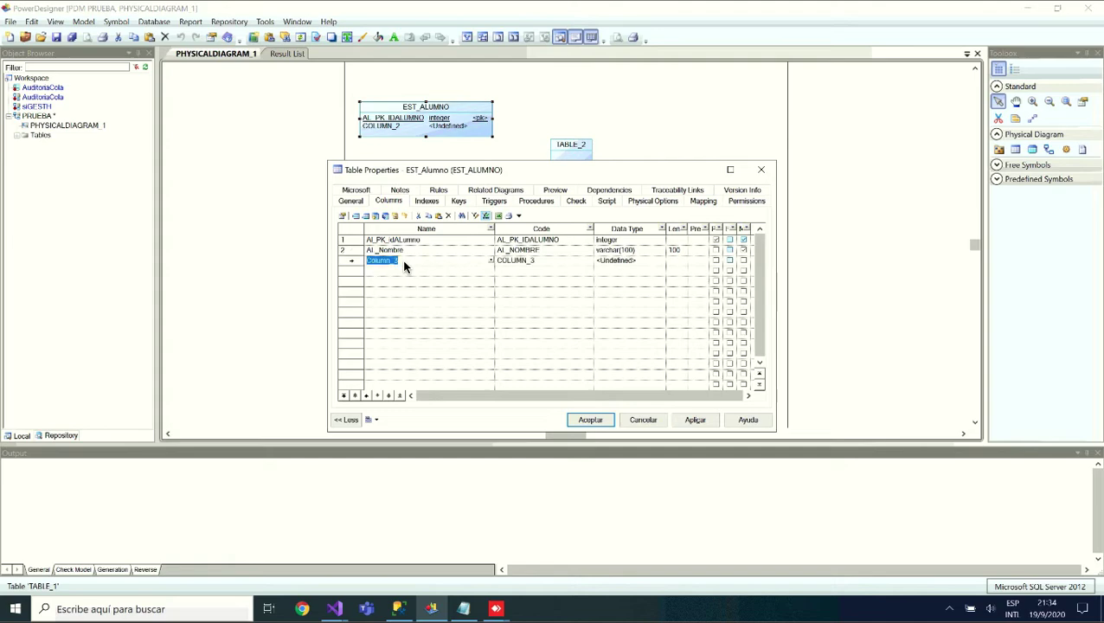
{"action": "type", "text": "Al_Apellido"}
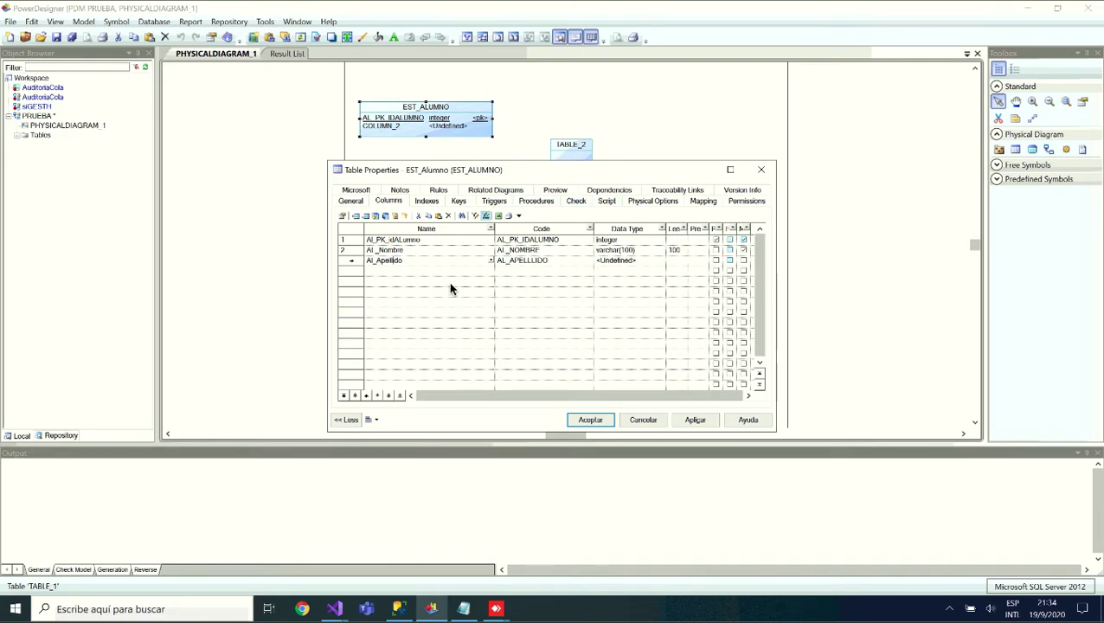
{"action": "left_click", "coordinate": [618, 264]}
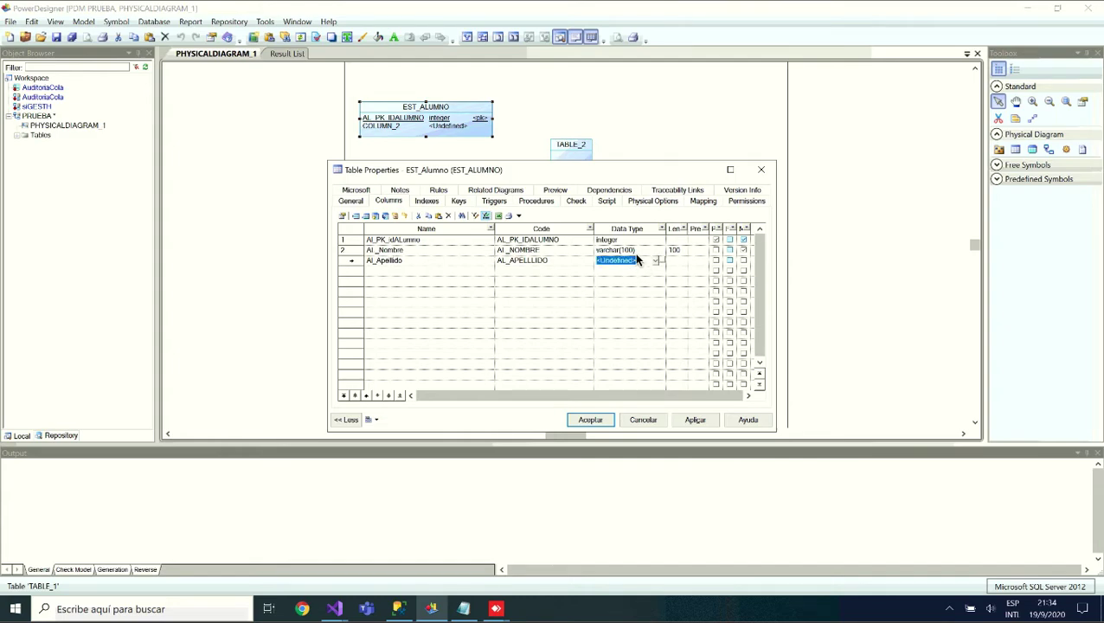
{"action": "left_click", "coordinate": [635, 251]}
{"action": "key", "text": "ctrl+c"}
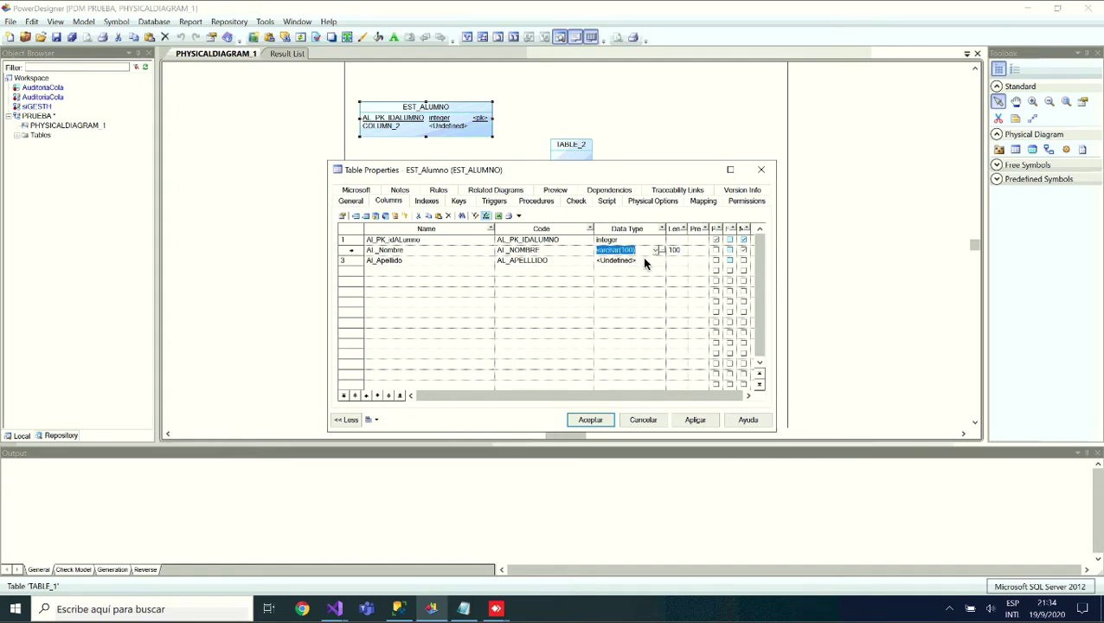
{"action": "left_click", "coordinate": [623, 274]}
{"action": "left_click", "coordinate": [637, 259]}
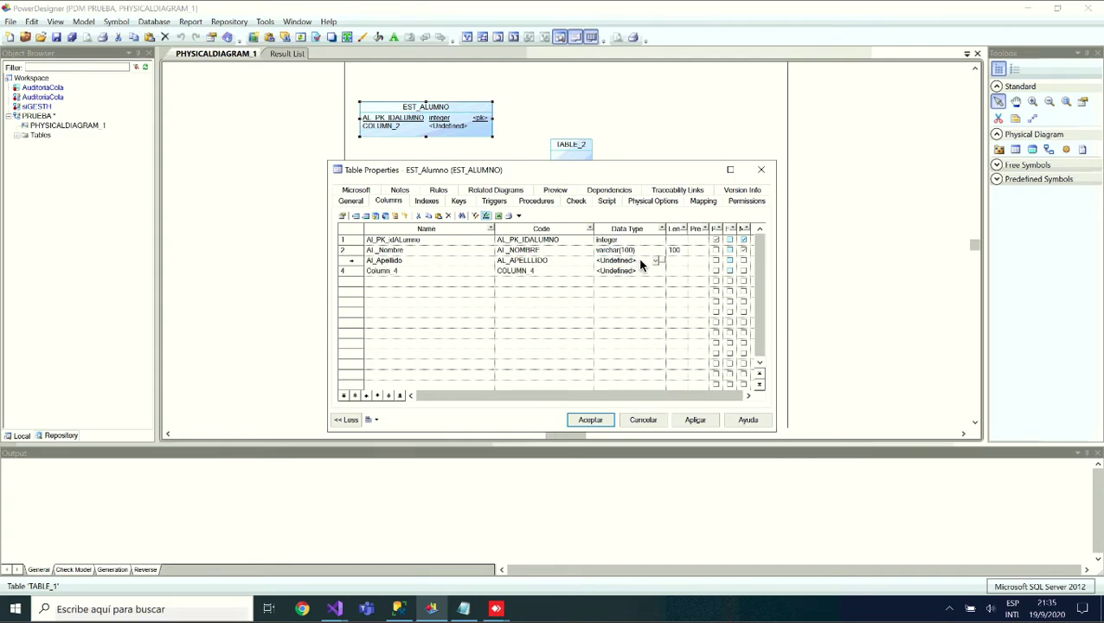
{"action": "left_click_drag", "start_coordinate": [637, 263], "coordinate": [588, 262]}
{"action": "key", "text": "ctrl+v"}
{"action": "left_click", "coordinate": [743, 262]}
Rename the fourth column as AL_Identificacion
{"action": "left_click", "coordinate": [366, 272]}
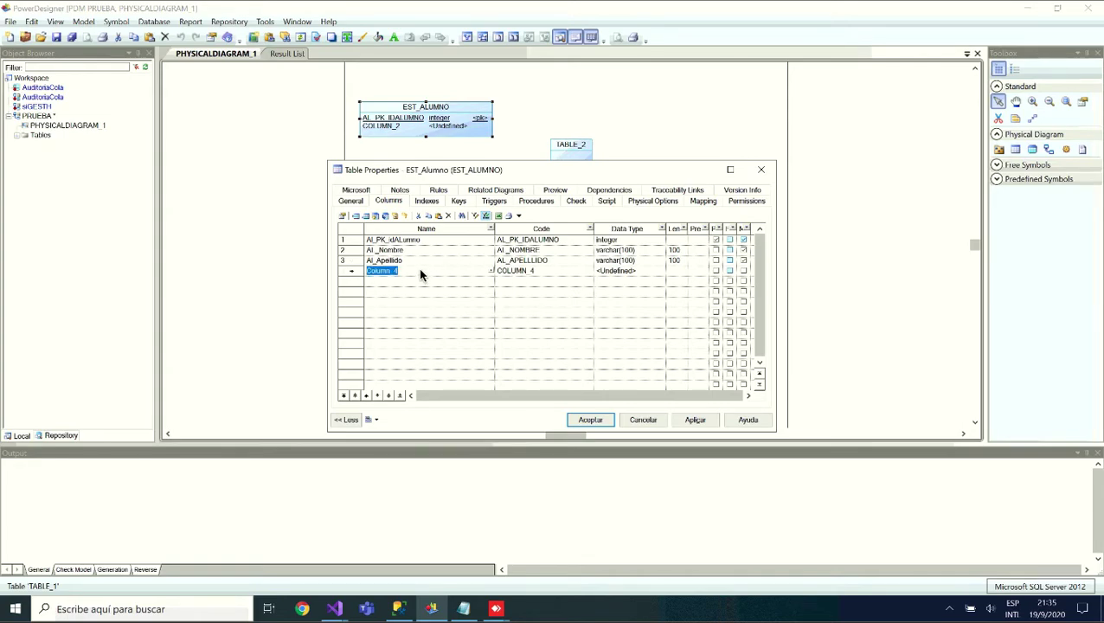
{"action": "type", "text": "Infei"}
{"action": "key", "text": "BackSpace"}
{"action": "key", "text": "BackSpace"}
{"action": "key", "text": "BackSpace"}
{"action": "key", "text": "BackSpace"}
{"action": "key", "text": "BackSpace"}
{"action": "type", "text": "AL_Identifci"}
{"action": "key", "text": "BackSpace"}
{"action": "key", "text": "BackSpace"}
{"action": "key", "text": "BackSpace"}
{"action": "type", "text": "icacion"}
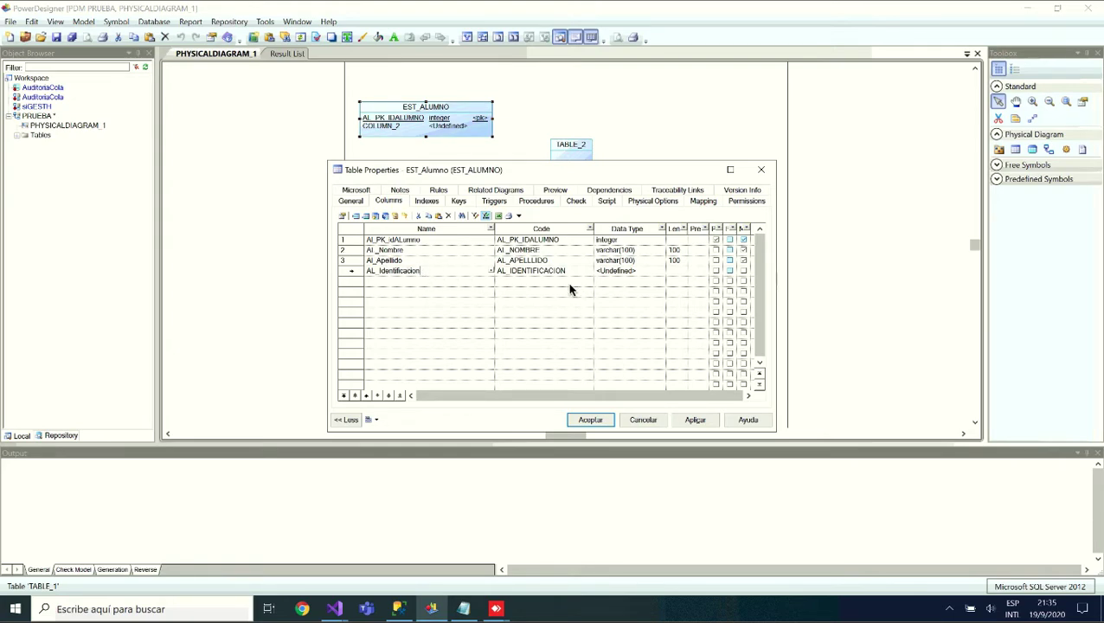
{"action": "left_click", "coordinate": [645, 272]}
{"action": "left_click", "coordinate": [656, 272]}
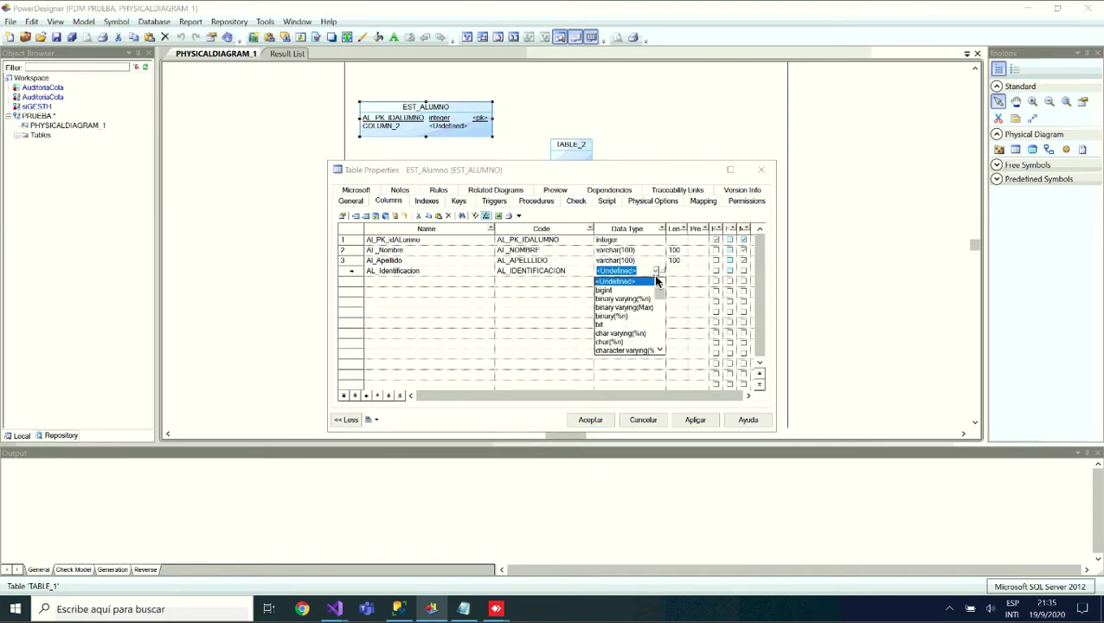
{"action": "left_click_drag", "start_coordinate": [663, 299], "coordinate": [673, 358]}
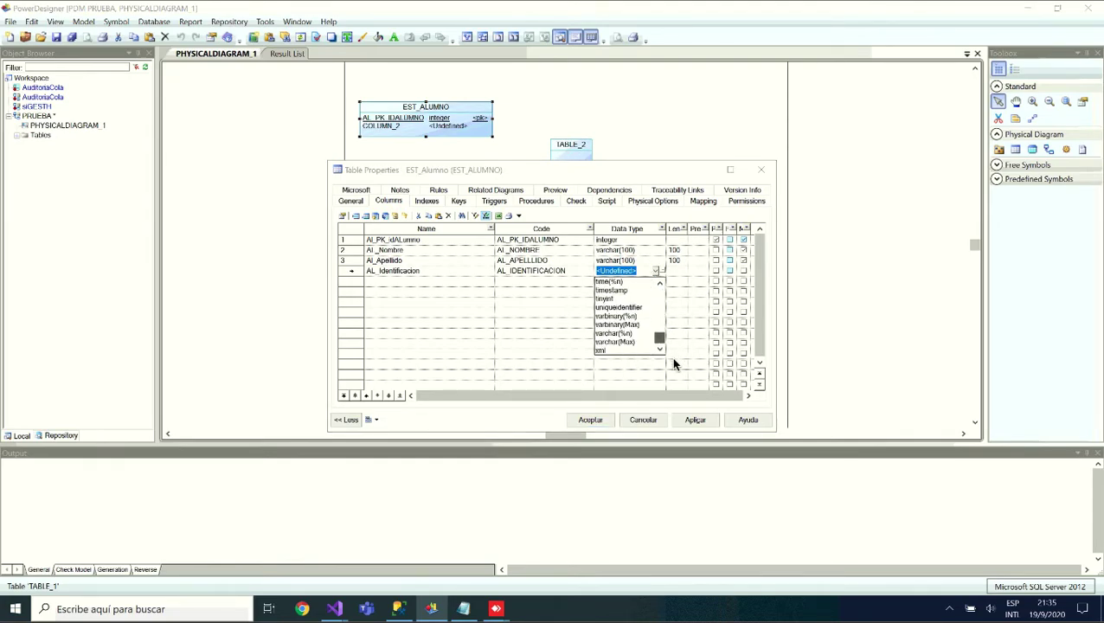
{"action": "left_click", "coordinate": [672, 357]}
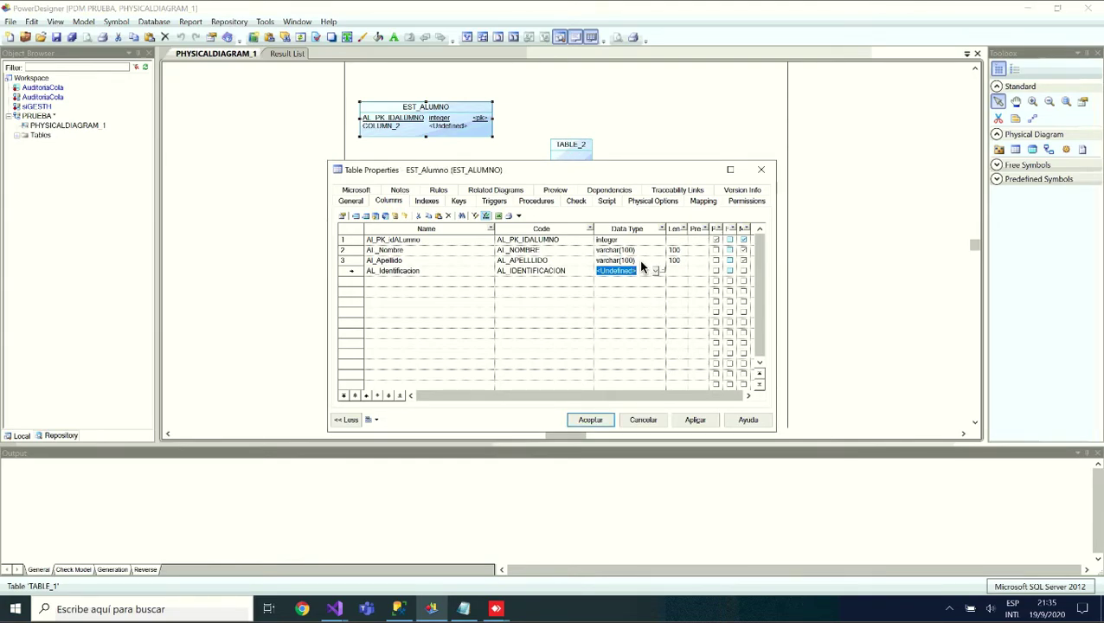
Copy the varchar data type from Al_Apellido to the AL_Identificacion column and set its length to 10
{"action": "left_click", "coordinate": [640, 261]}
{"action": "key", "text": "ctrl+c"}
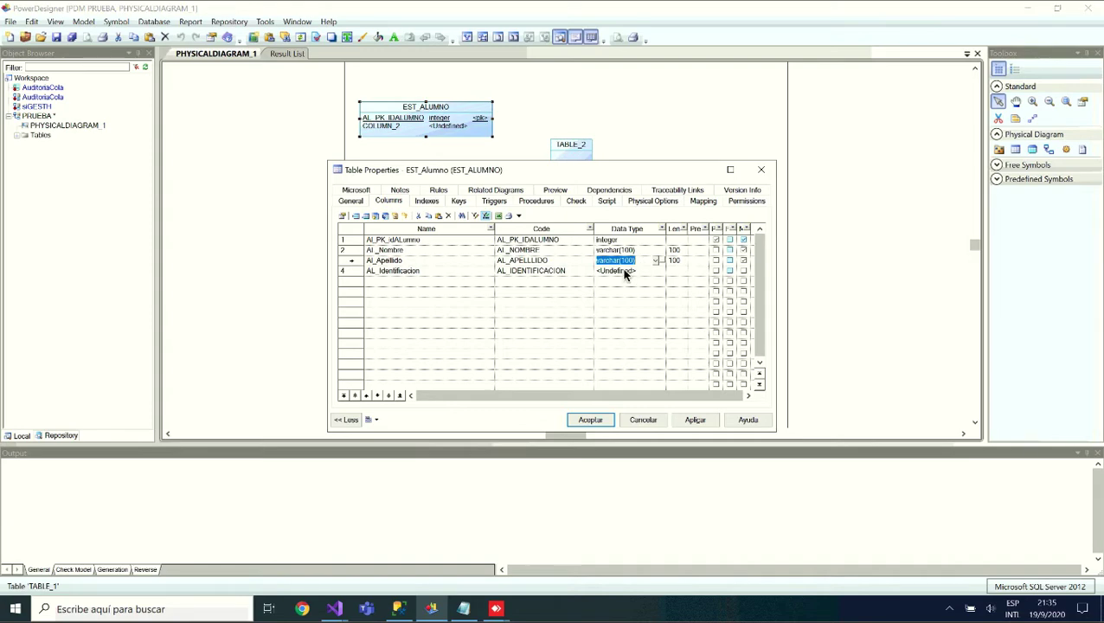
{"action": "left_click", "coordinate": [638, 272]}
{"action": "double_click", "coordinate": [598, 270]}
{"action": "key", "text": "ctrl+v"}
{"action": "left_click", "coordinate": [674, 271]}
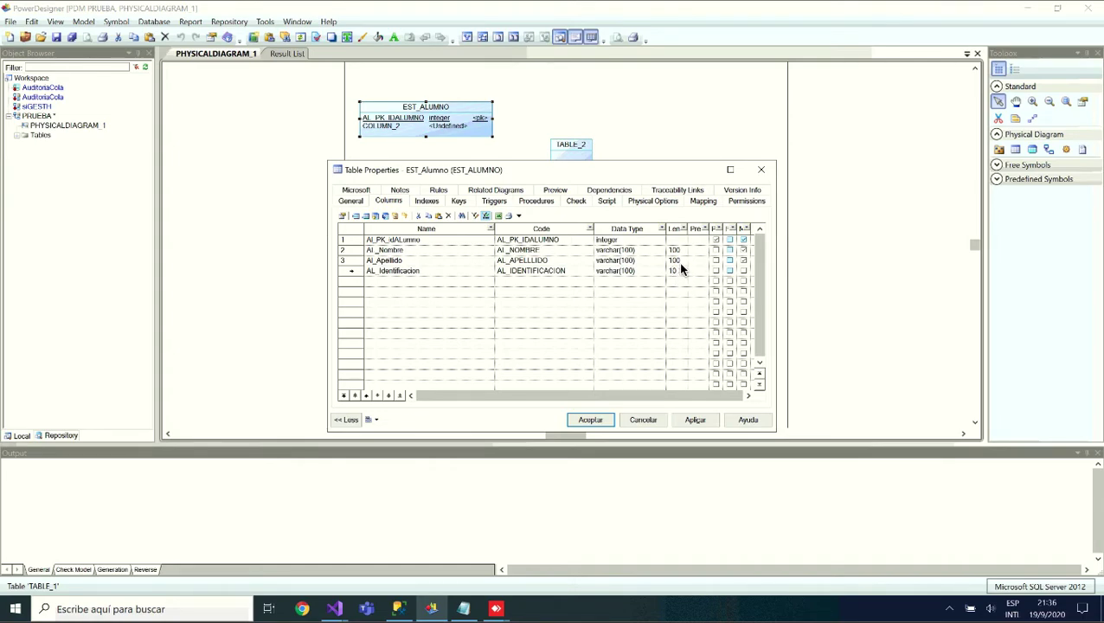
Mark the AL_Identificacion column as mandatory and save the EST_Alumno table properties
{"action": "left_click", "coordinate": [745, 275]}
{"action": "left_click", "coordinate": [697, 421]}
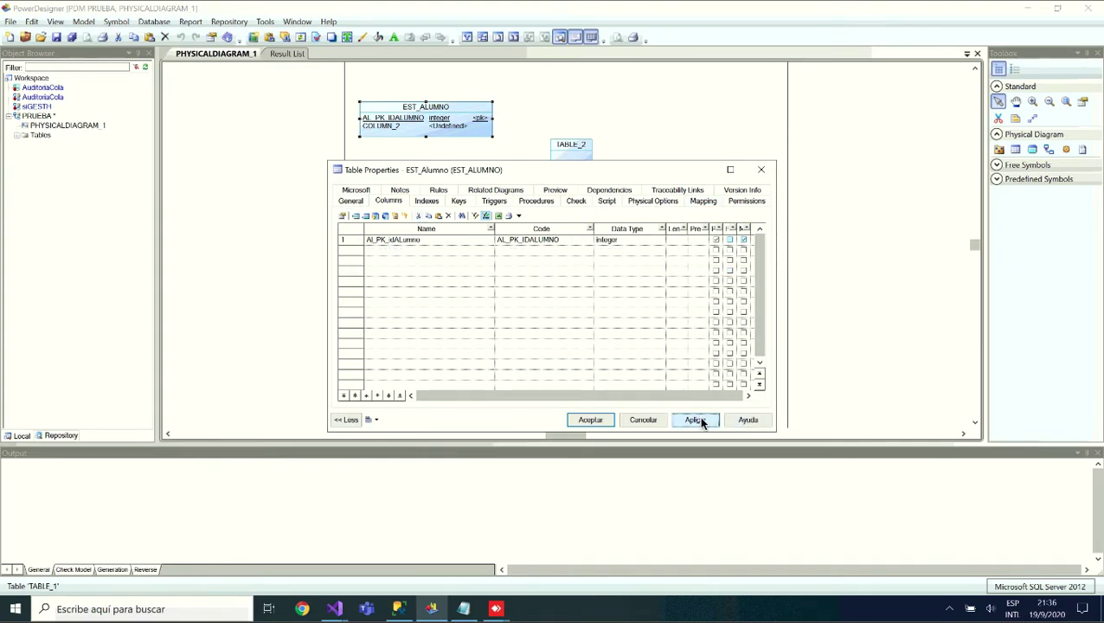
{"action": "left_click", "coordinate": [597, 420]}
Resize the EST_ALUMNO table symbol to fit its column list and move TABLE_2 slightly farther away from it
{"action": "left_click_drag", "start_coordinate": [494, 142], "coordinate": [510, 163]}
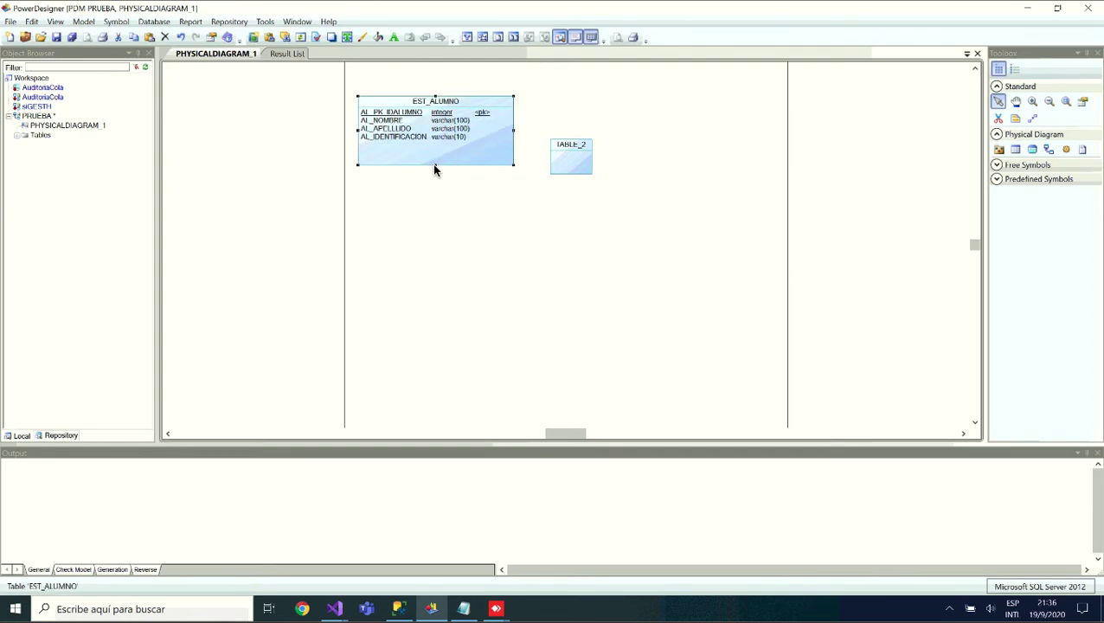
{"action": "left_click_drag", "start_coordinate": [435, 167], "coordinate": [437, 142]}
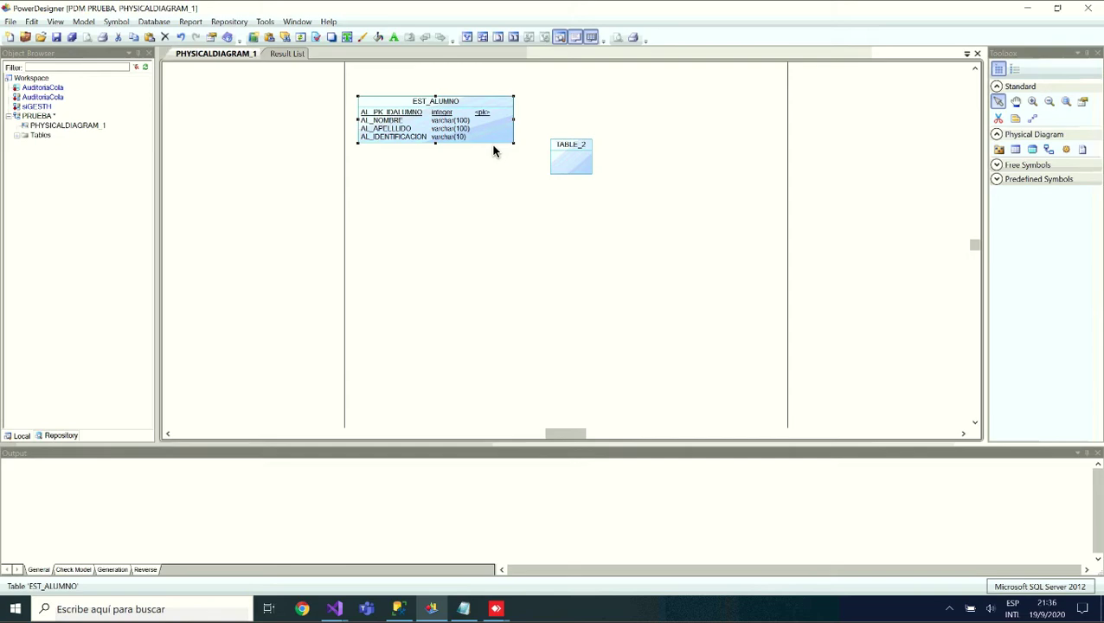
{"action": "left_click", "coordinate": [575, 157]}
{"action": "left_click_drag", "start_coordinate": [591, 176], "coordinate": [637, 180]}
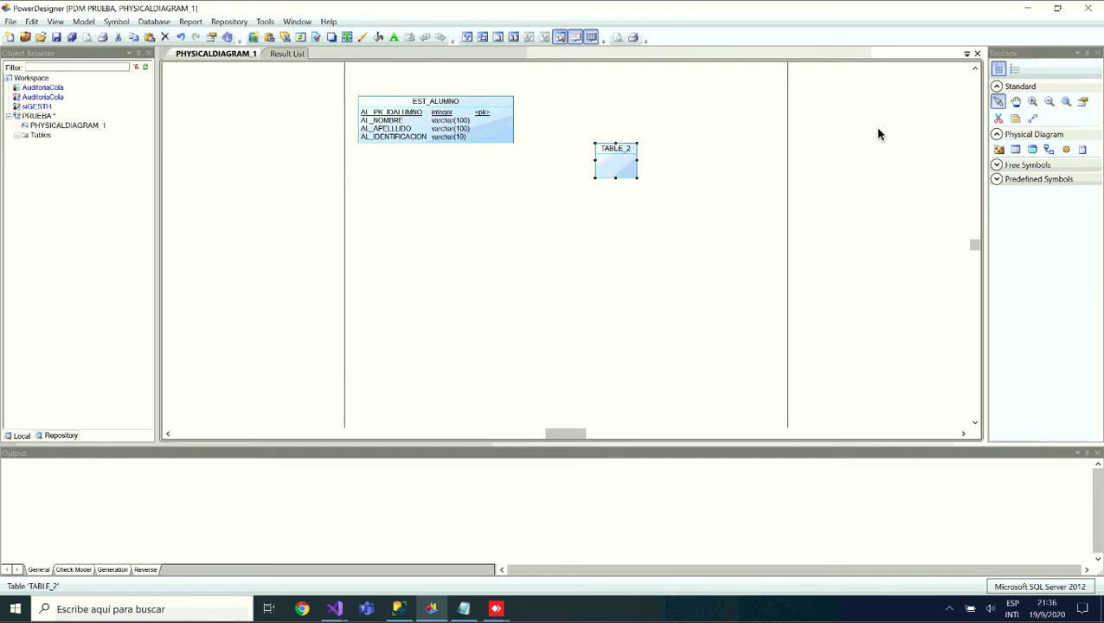
Rename the second table in the diagram, TABLE_2, as MC_Materias
{"action": "double_click", "coordinate": [615, 152]}
{"action": "left_click", "coordinate": [387, 201]}
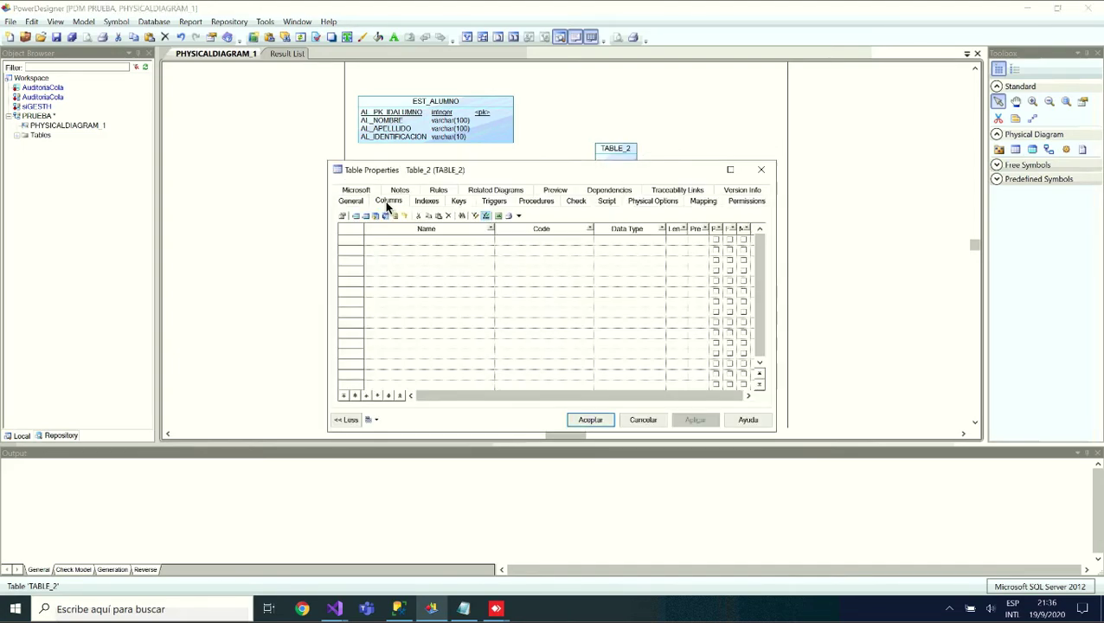
{"action": "left_click", "coordinate": [351, 201]}
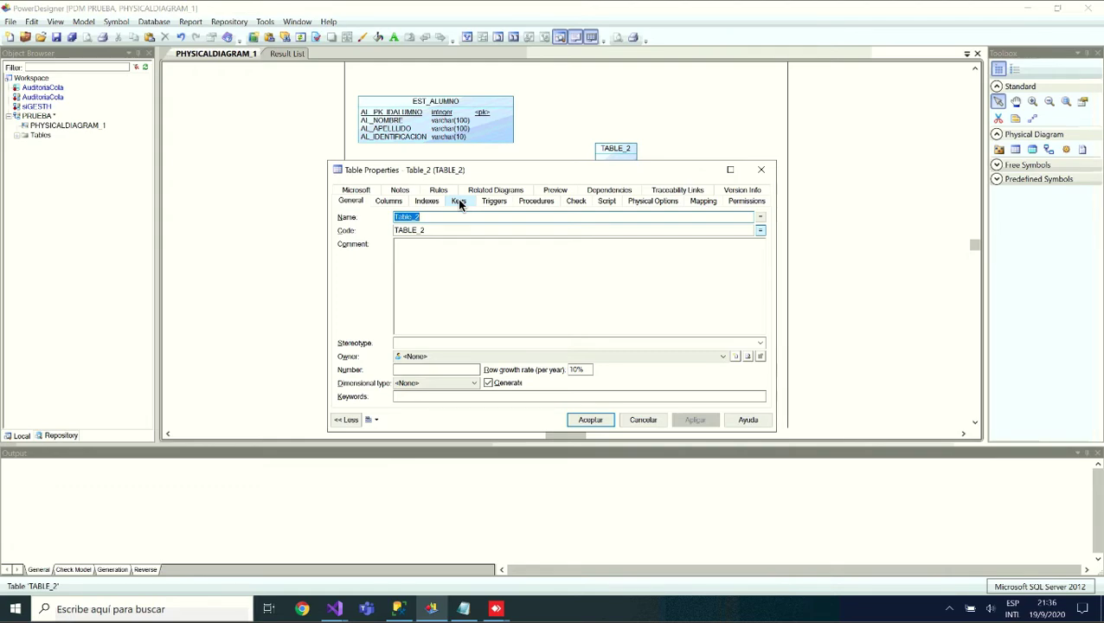
{"action": "type", "text": "MC"}
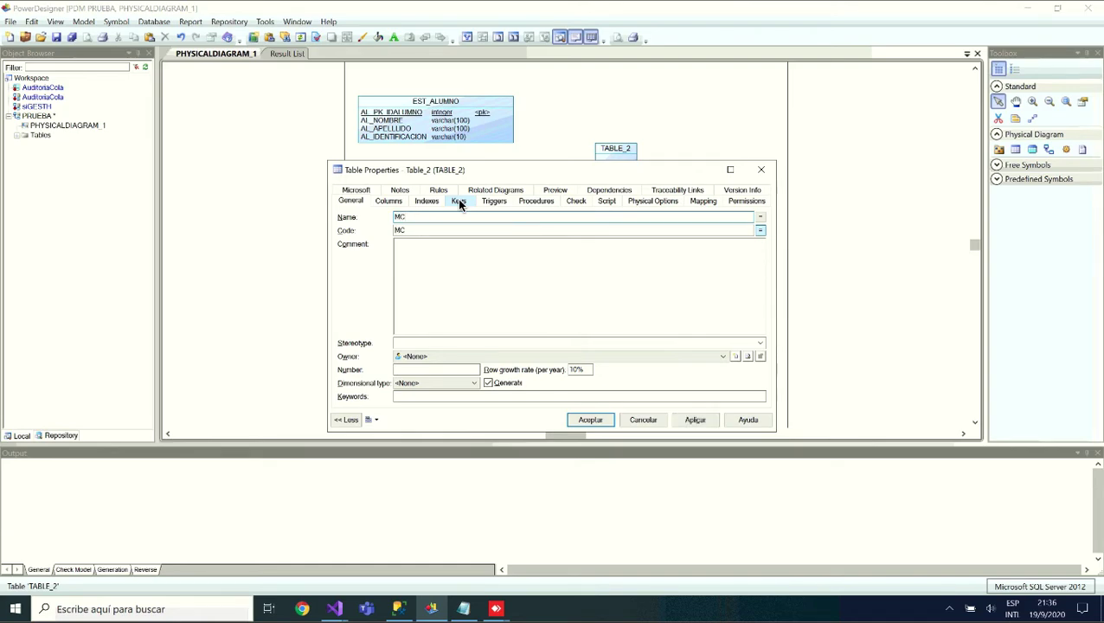
{"action": "type", "text": "_Materias"}
Add a first column named MA_PK_idMaterias to the MC_Materias table
{"action": "left_click", "coordinate": [394, 202]}
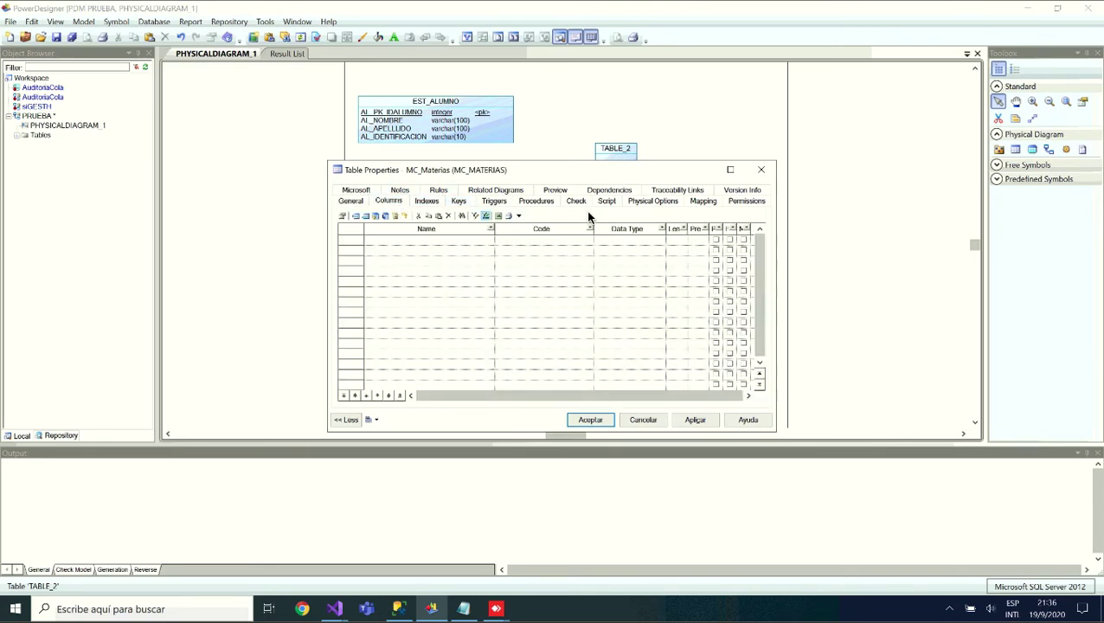
{"action": "left_click", "coordinate": [437, 241]}
{"action": "left_click", "coordinate": [436, 240]}
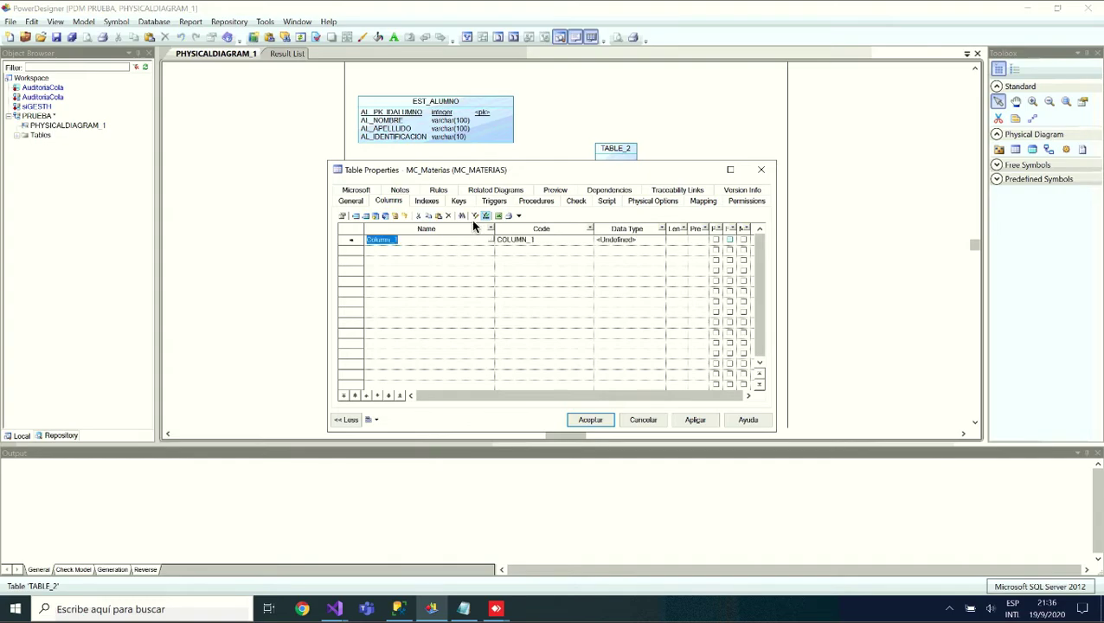
{"action": "left_click_drag", "start_coordinate": [520, 169], "coordinate": [623, 180]}
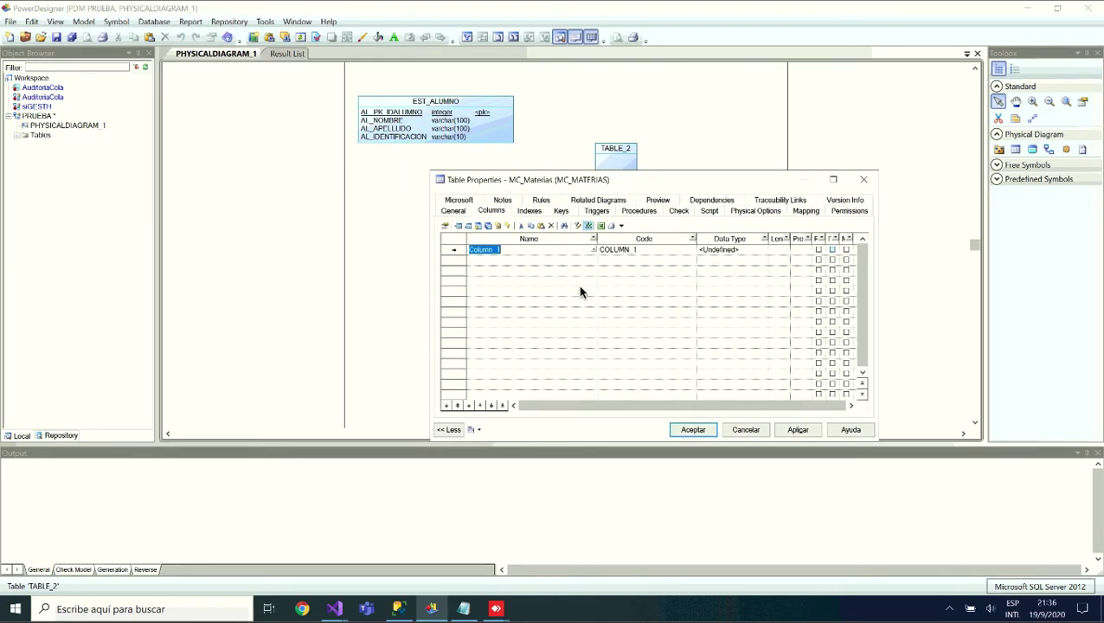
{"action": "left_click", "coordinate": [454, 211]}
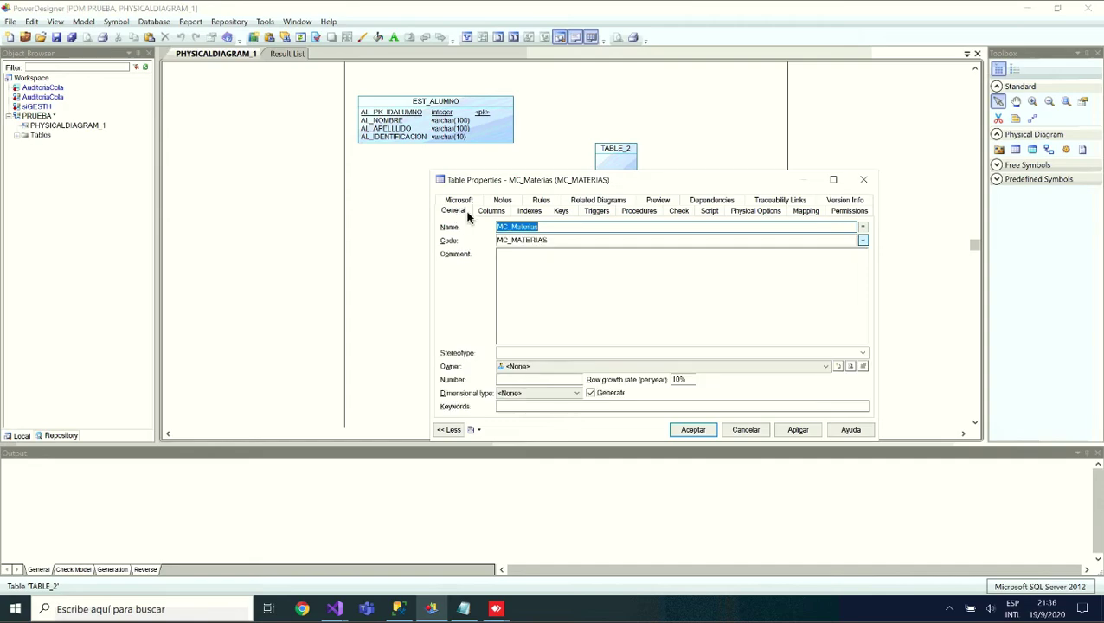
{"action": "left_click", "coordinate": [490, 211]}
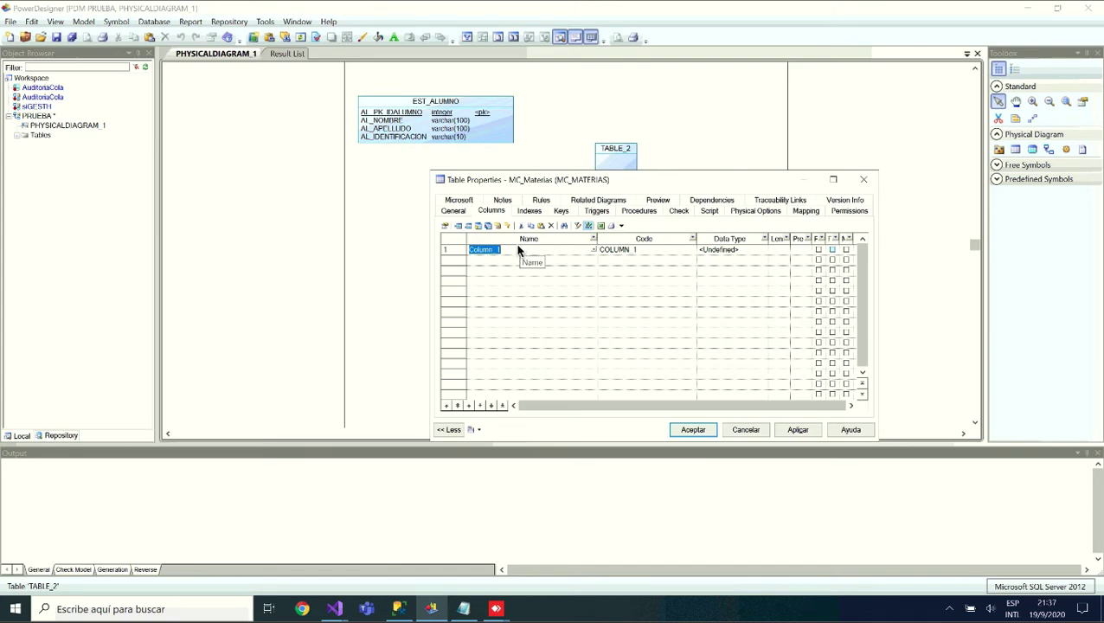
{"action": "type", "text": "Ma"}
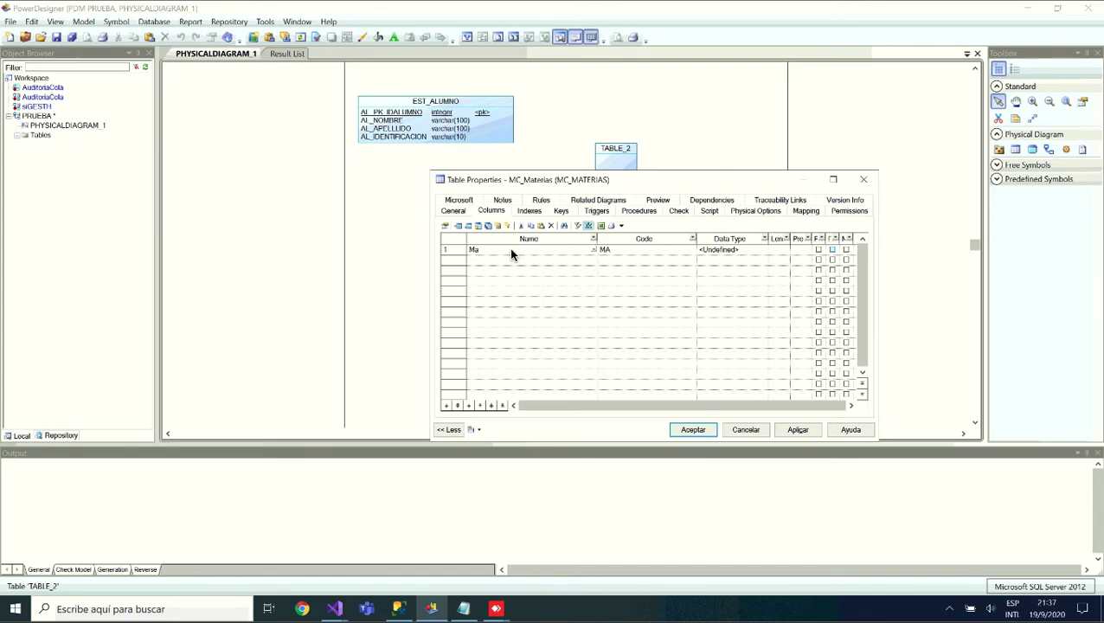
{"action": "type", "text": "_PK_idMaterias"}
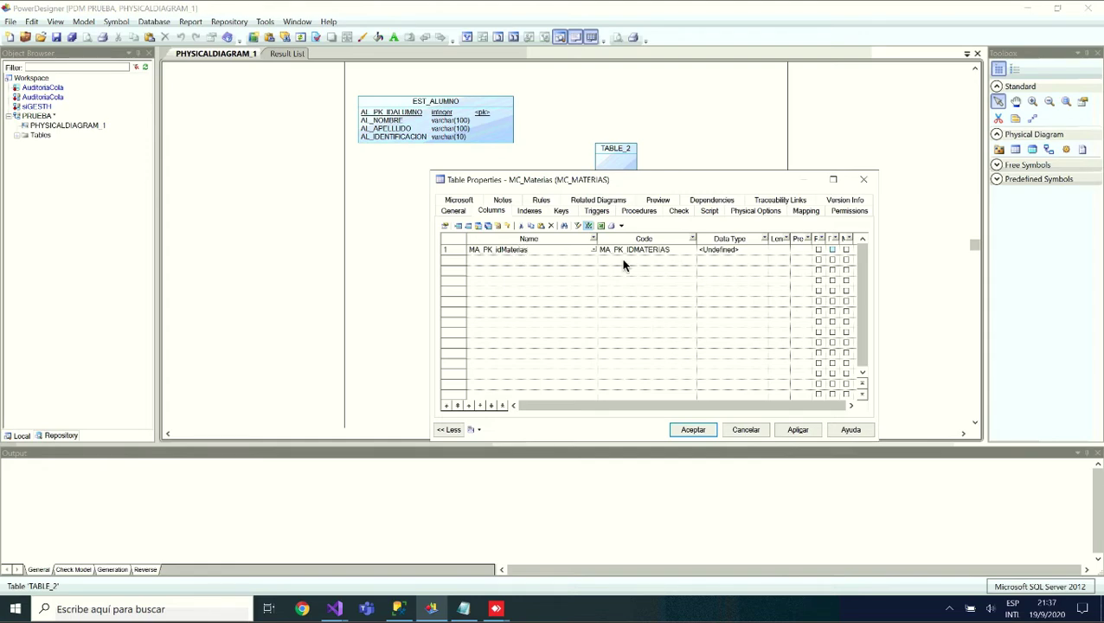
Set the data type of MA_PK_idMaterias to integer and mark the column as primary key
{"action": "left_click", "coordinate": [751, 252]}
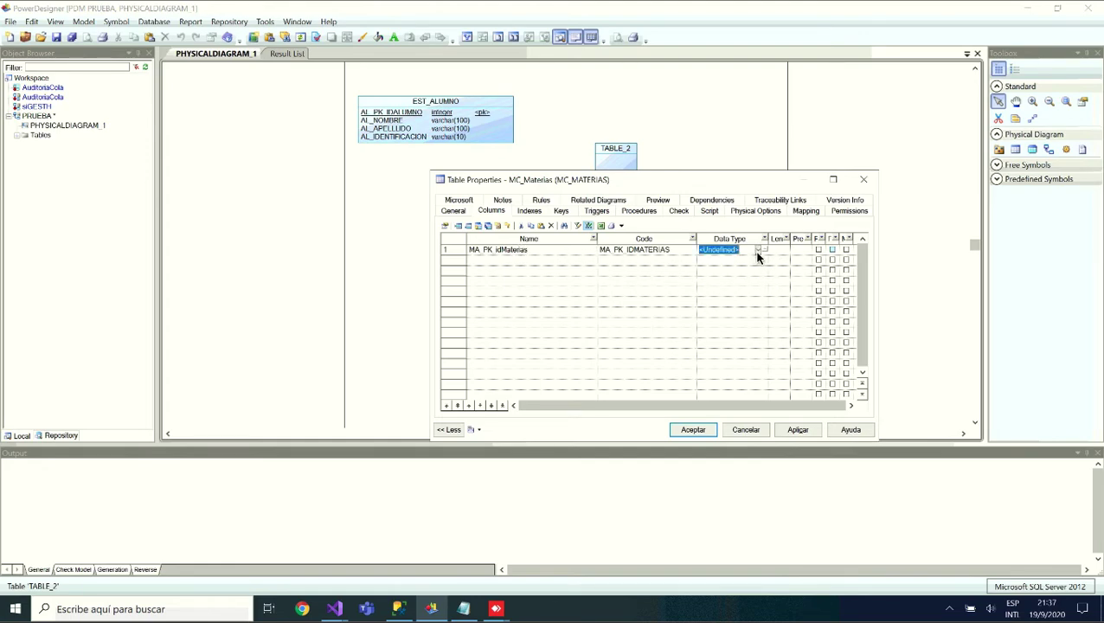
{"action": "left_click", "coordinate": [759, 251]}
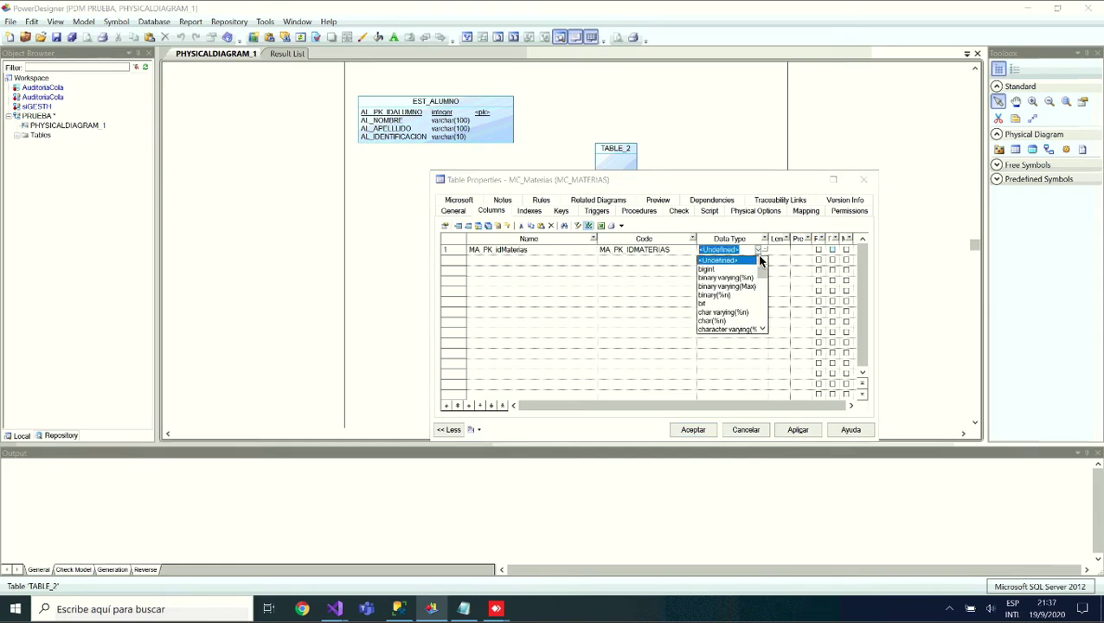
{"action": "scroll", "coordinate": [762, 332], "scroll_direction": "down", "scroll_amount": 5}
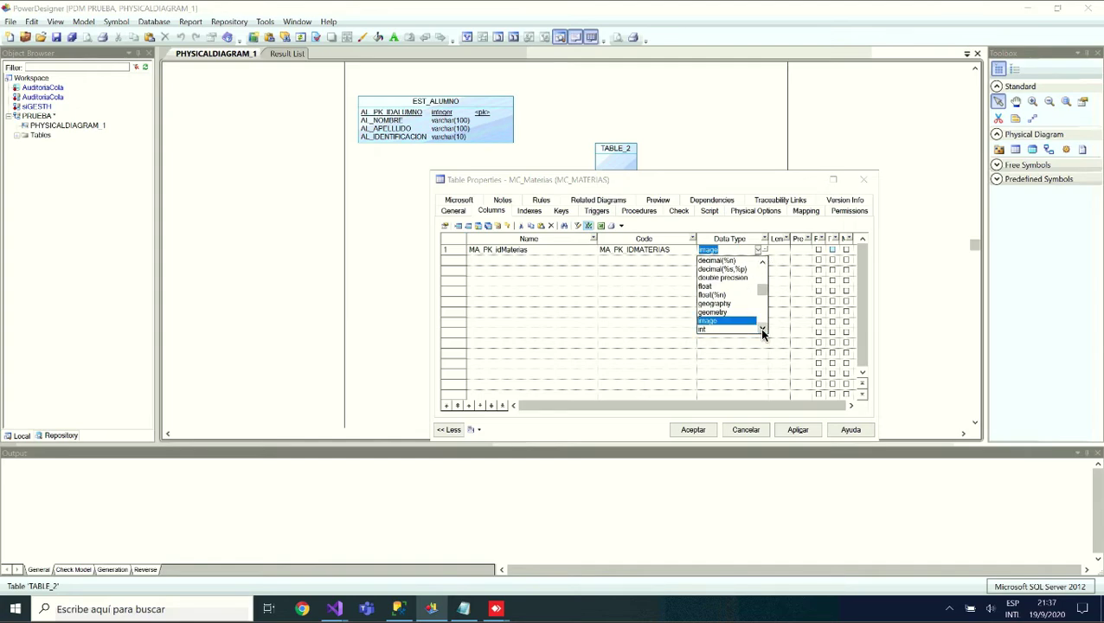
{"action": "scroll", "coordinate": [759, 328], "scroll_direction": "down", "scroll_amount": 1}
{"action": "left_click", "coordinate": [723, 311]}
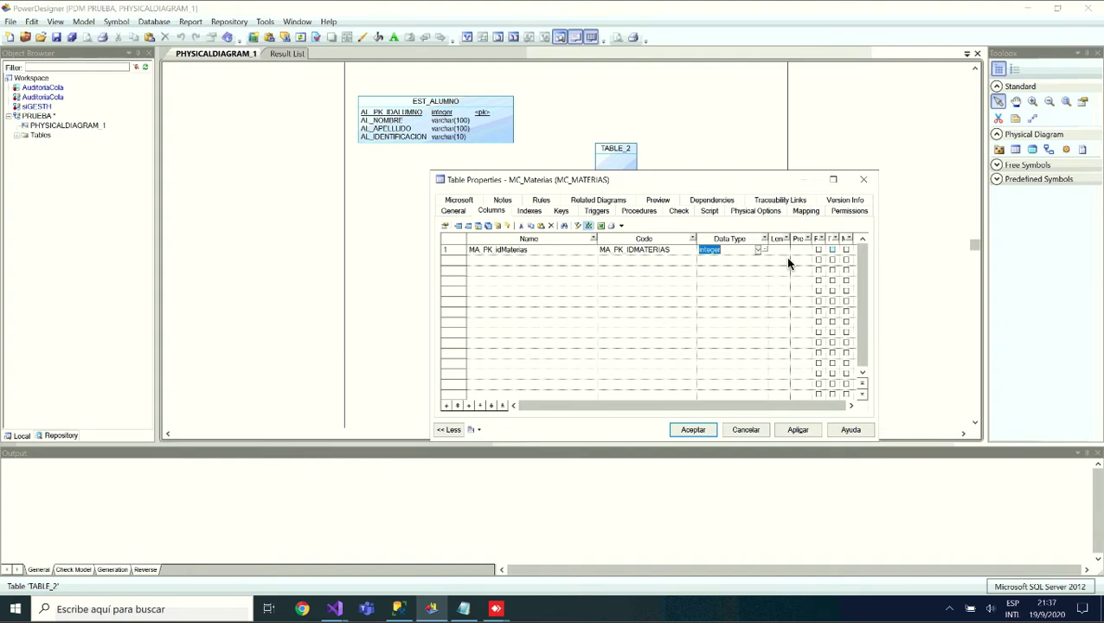
{"action": "left_click", "coordinate": [818, 249]}
Add an index to the MC_Materias table, naming it MA_PK_idMaterias like the key column
{"action": "left_click", "coordinate": [539, 251]}
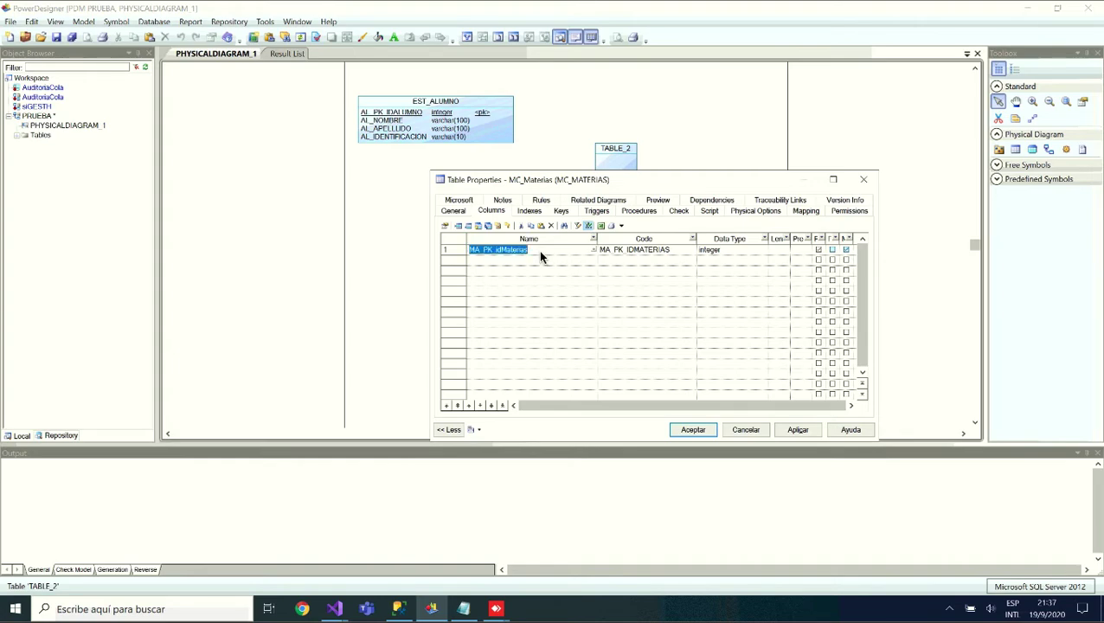
{"action": "left_click", "coordinate": [528, 211]}
{"action": "left_click", "coordinate": [508, 251]}
{"action": "left_click_drag", "start_coordinate": [516, 251], "coordinate": [444, 250]}
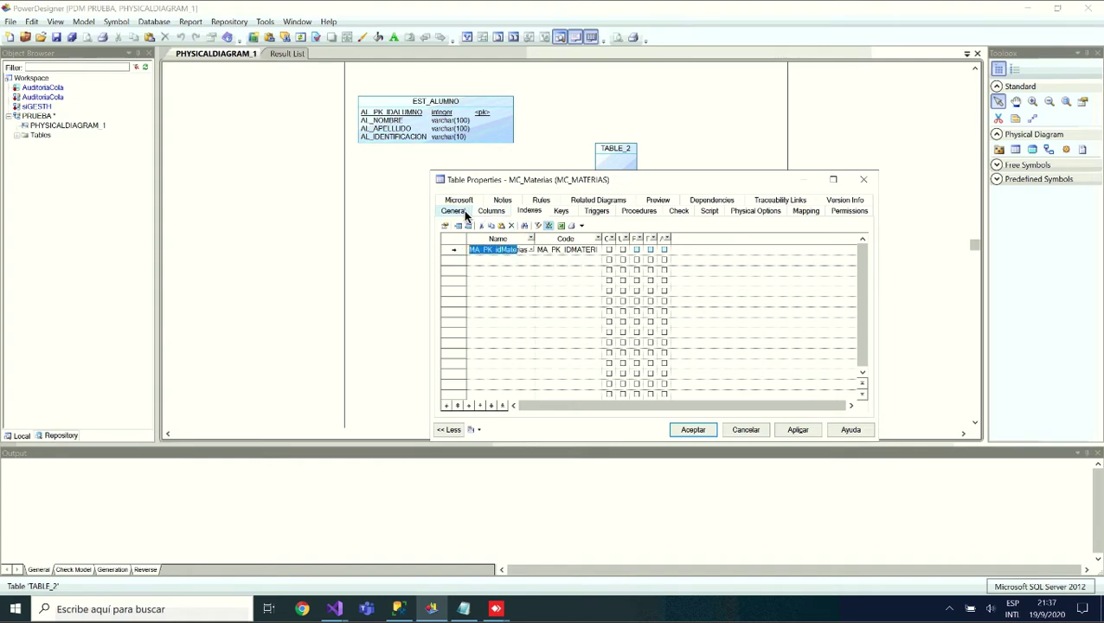
Commit the MC_Materias table changes and make the MA_PK_idMaterias column an identity column
{"action": "left_click", "coordinate": [451, 212]}
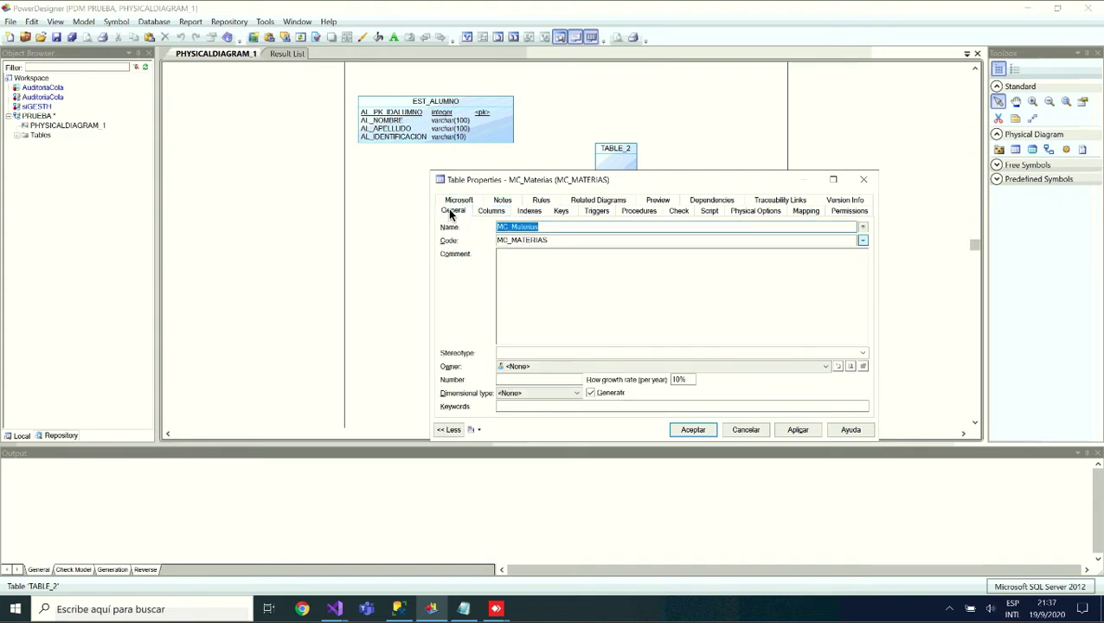
{"action": "left_click", "coordinate": [490, 211]}
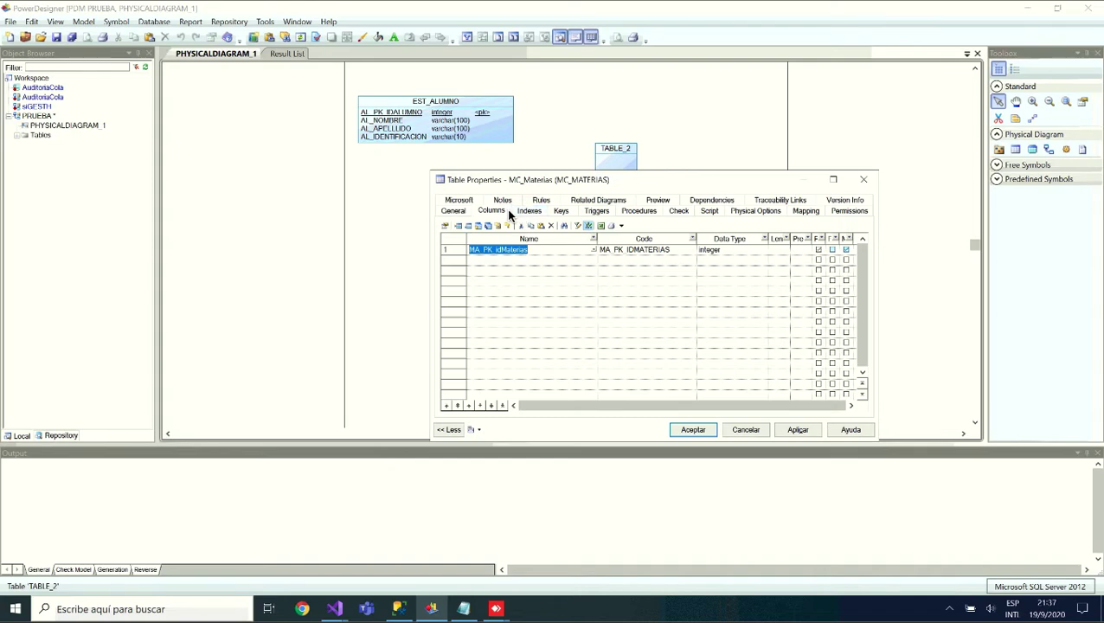
{"action": "left_click", "coordinate": [445, 225]}
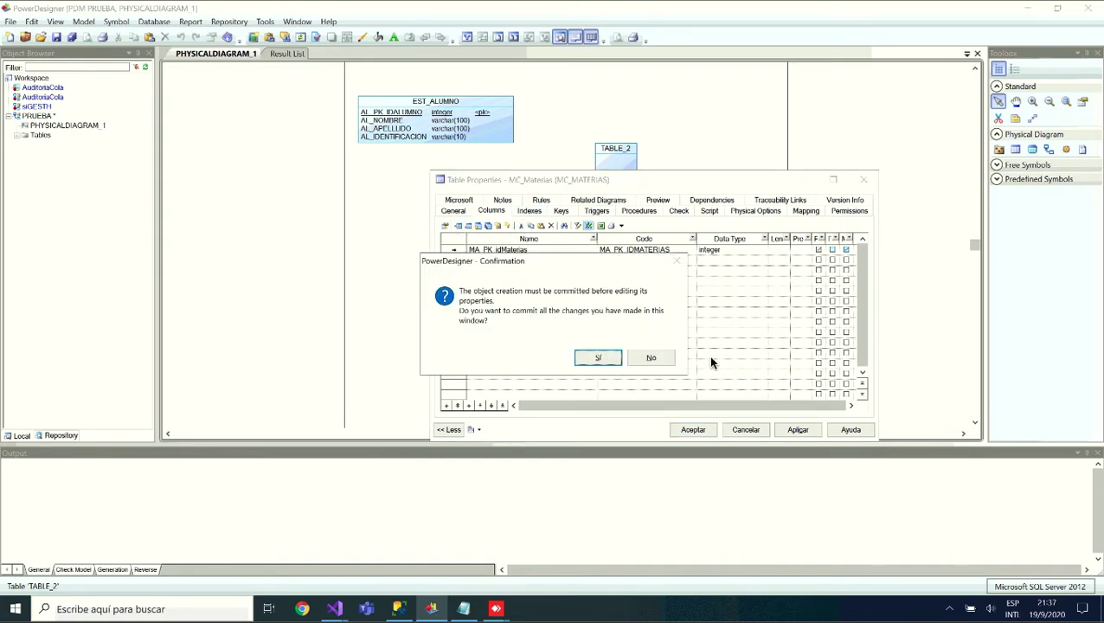
{"action": "left_click", "coordinate": [611, 357]}
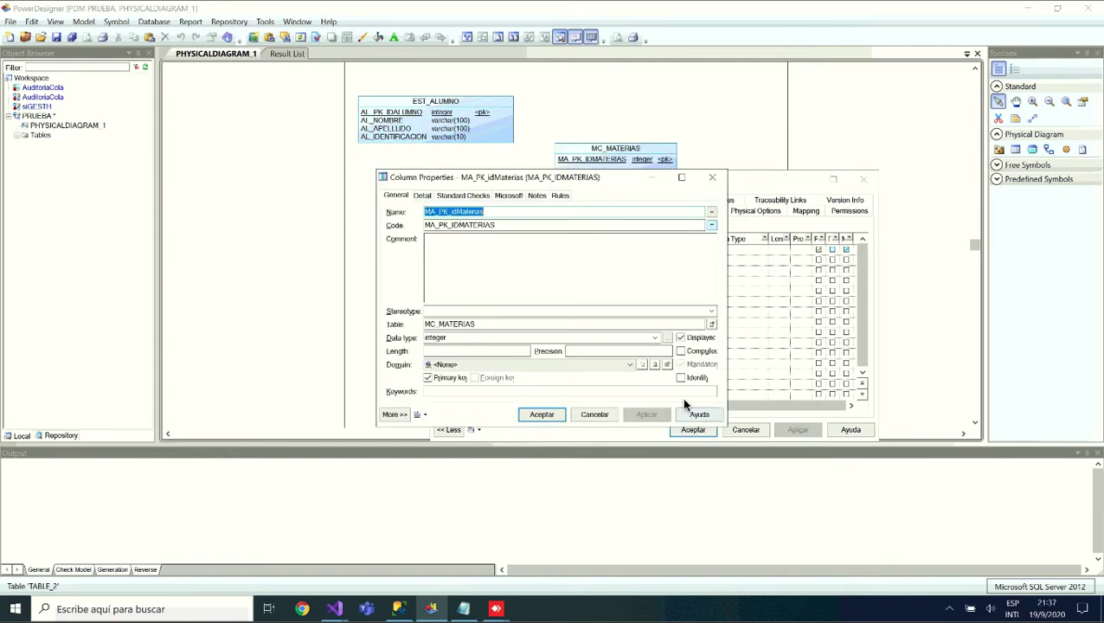
{"action": "left_click", "coordinate": [681, 378]}
{"action": "left_click", "coordinate": [642, 414]}
{"action": "left_click", "coordinate": [540, 414]}
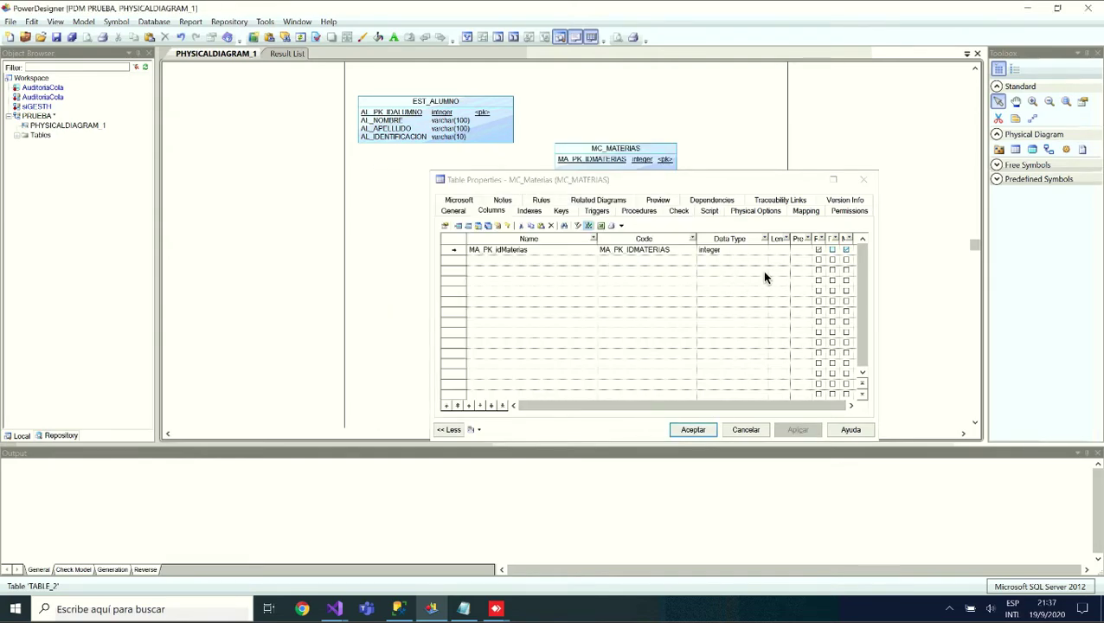
Add a second column named MA_Nombre to the MC_Materias table
{"action": "left_click", "coordinate": [551, 260]}
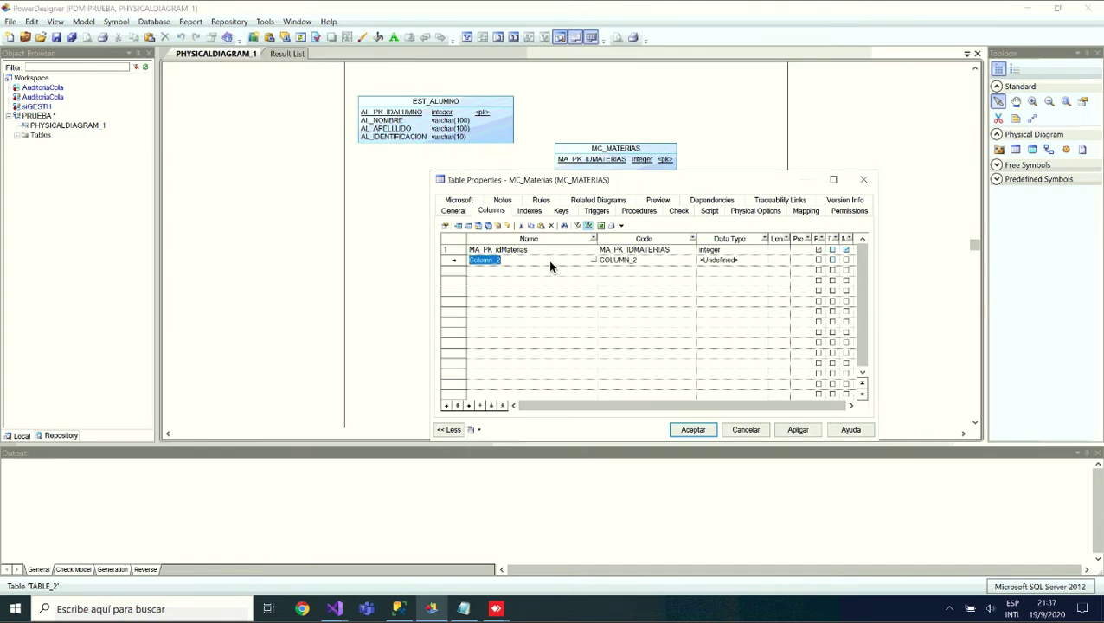
{"action": "type", "text": "MA_"}
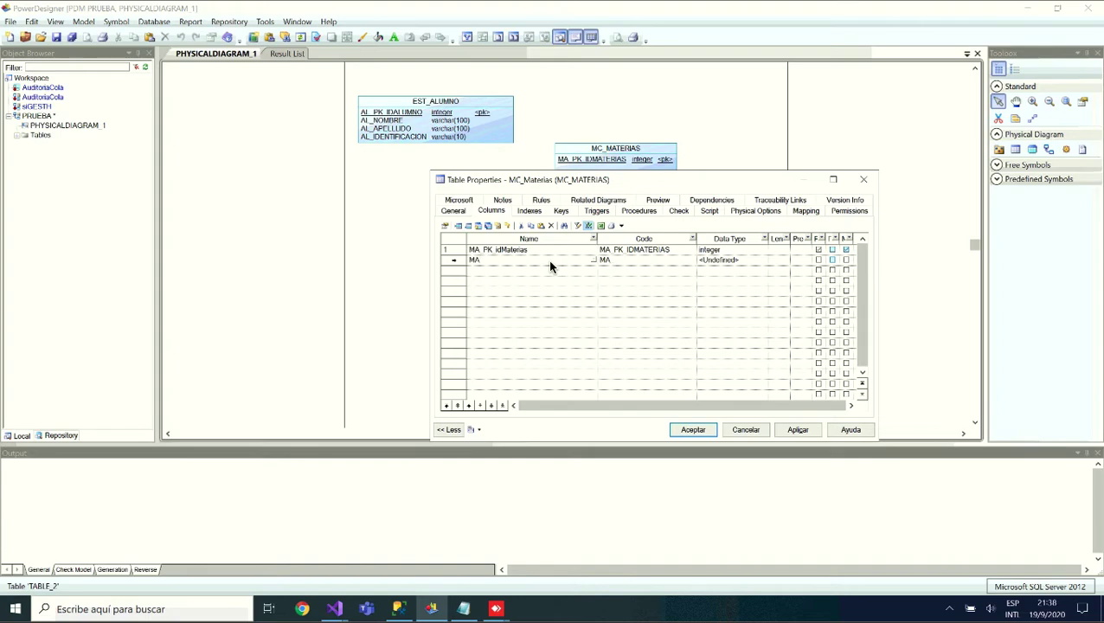
{"action": "type", "text": "NOmbre"}
{"action": "key", "text": "BackSpace"}
{"action": "type", "text": "o"}
Set the data type of the MA_Nombre column to varchar(%n)
{"action": "left_click", "coordinate": [729, 260]}
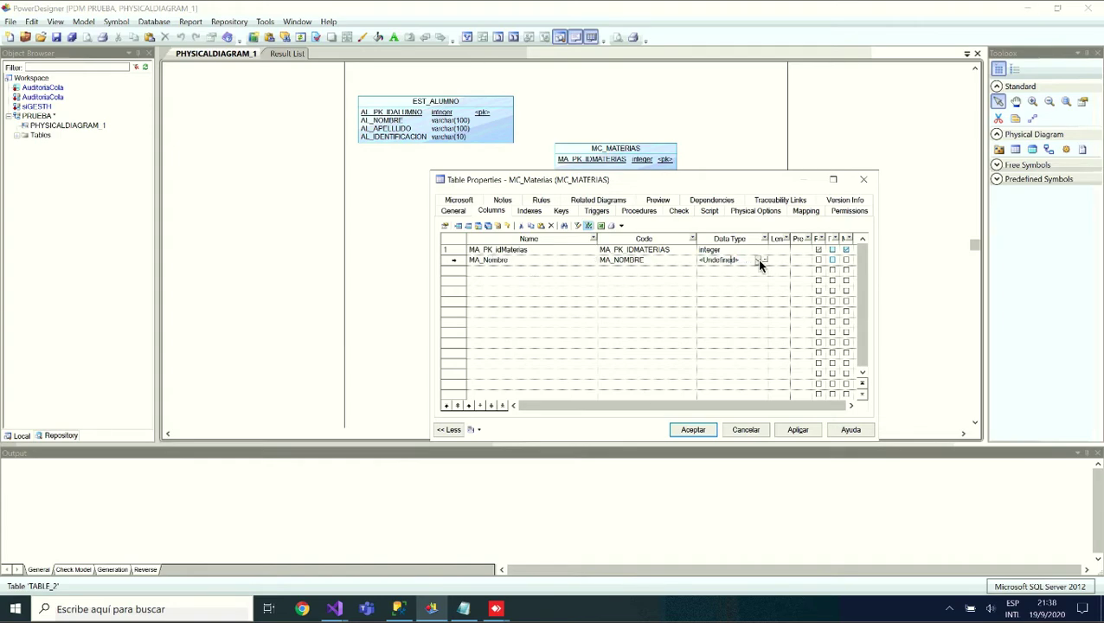
{"action": "left_click", "coordinate": [758, 260]}
{"action": "left_click_drag", "start_coordinate": [764, 279], "coordinate": [718, 329]}
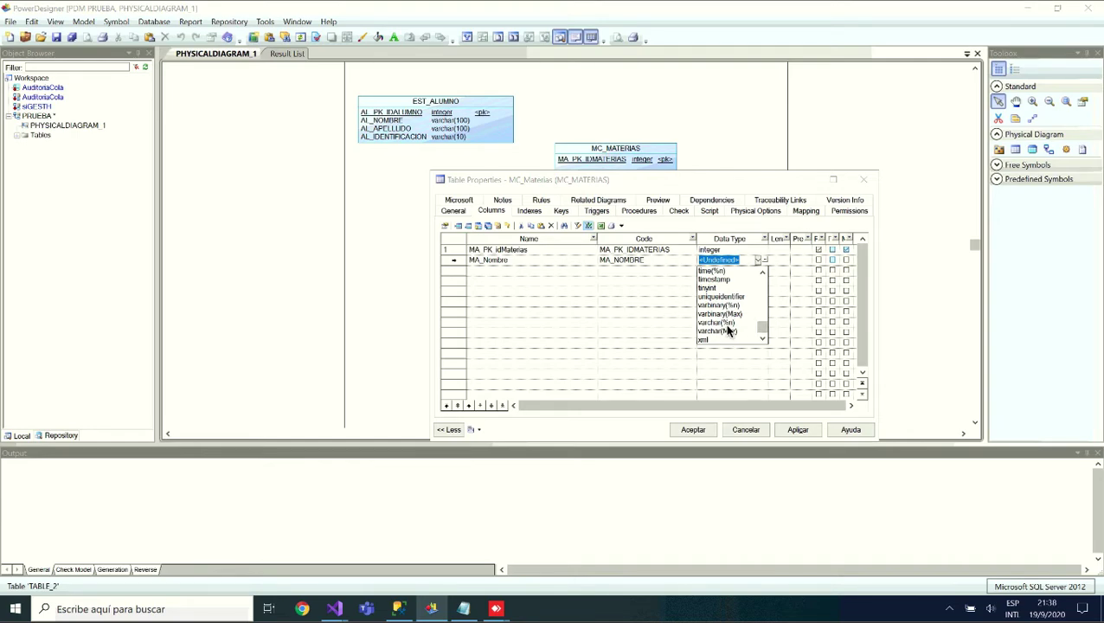
{"action": "left_click", "coordinate": [727, 323]}
{"action": "key", "text": "Return"}
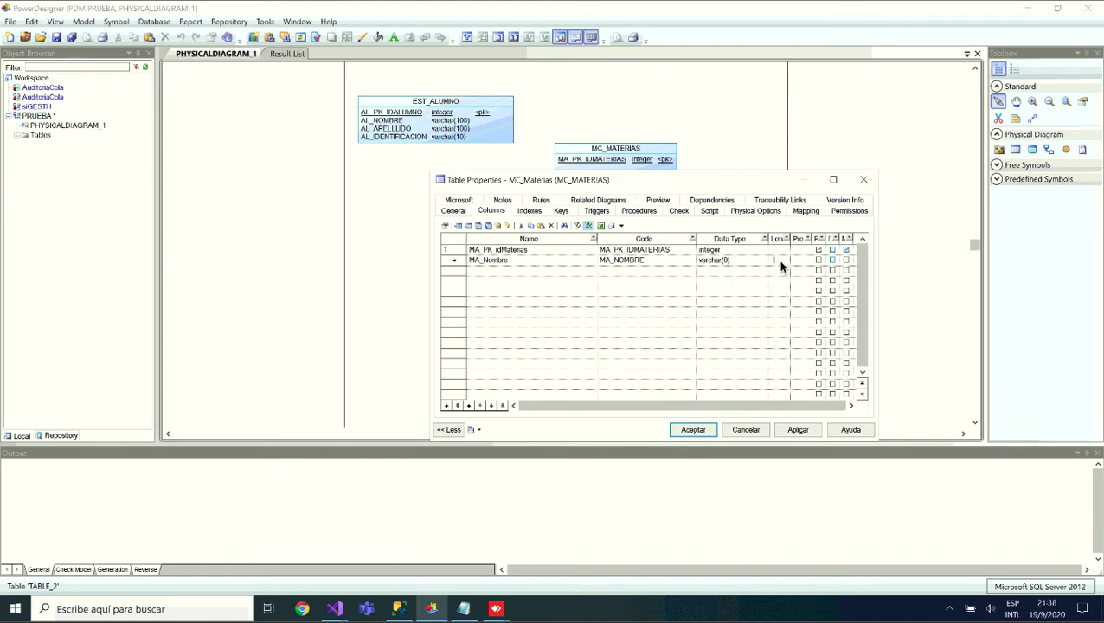
Set the MA_Nombre column's length to 100, commit the table, and move MC_MATERIAS up beside EST_ALUMNO
{"action": "left_click", "coordinate": [847, 260]}
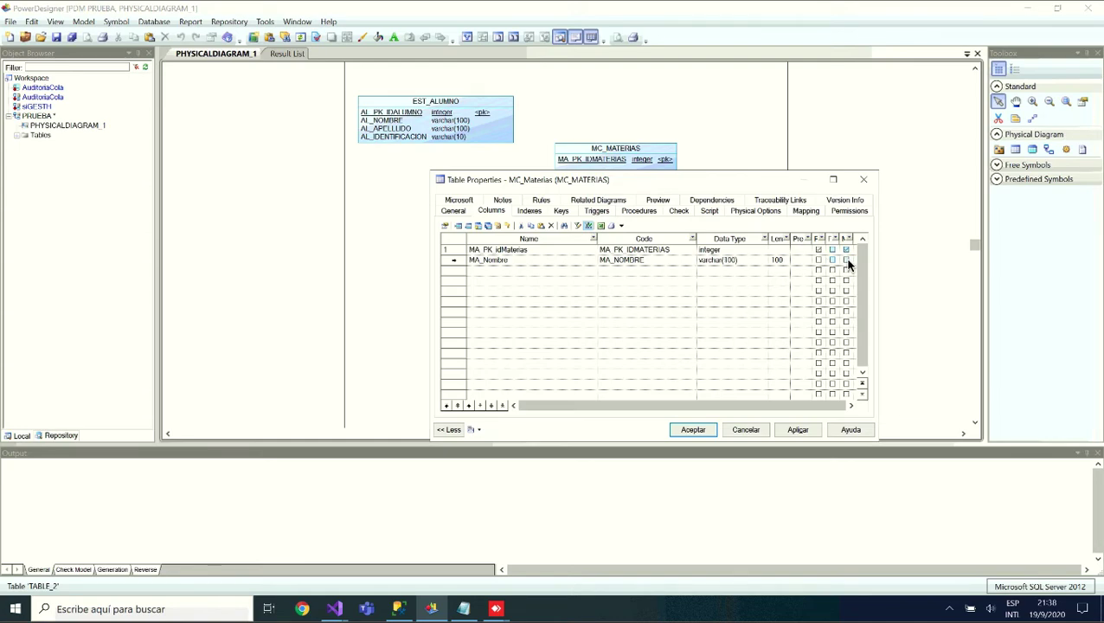
{"action": "left_click", "coordinate": [799, 430]}
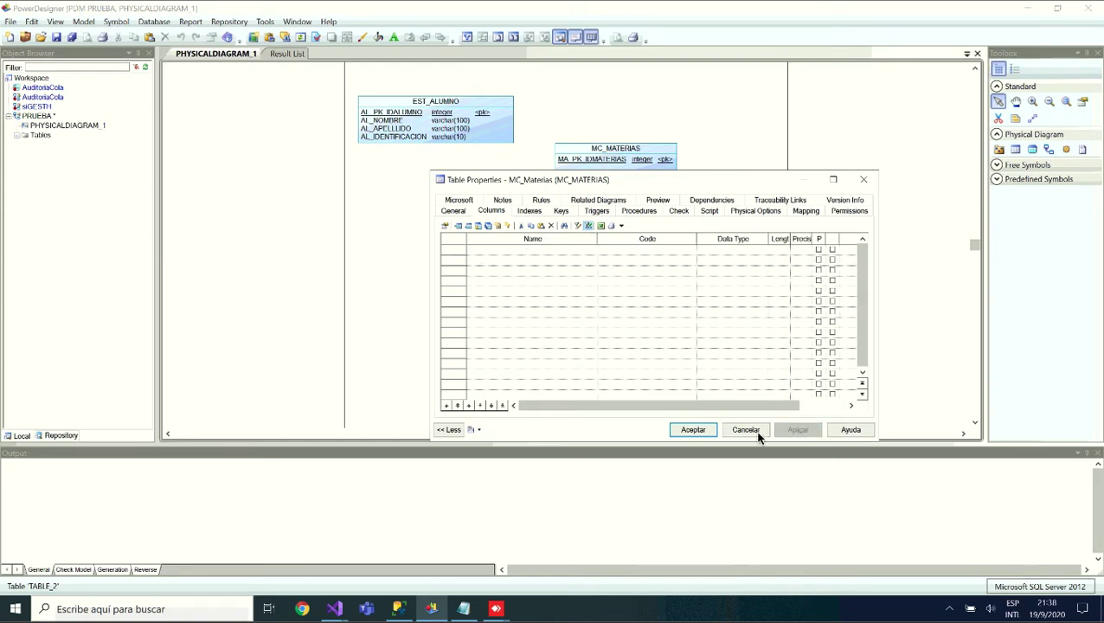
{"action": "left_click", "coordinate": [706, 430]}
{"action": "left_click_drag", "start_coordinate": [646, 150], "coordinate": [692, 116]}
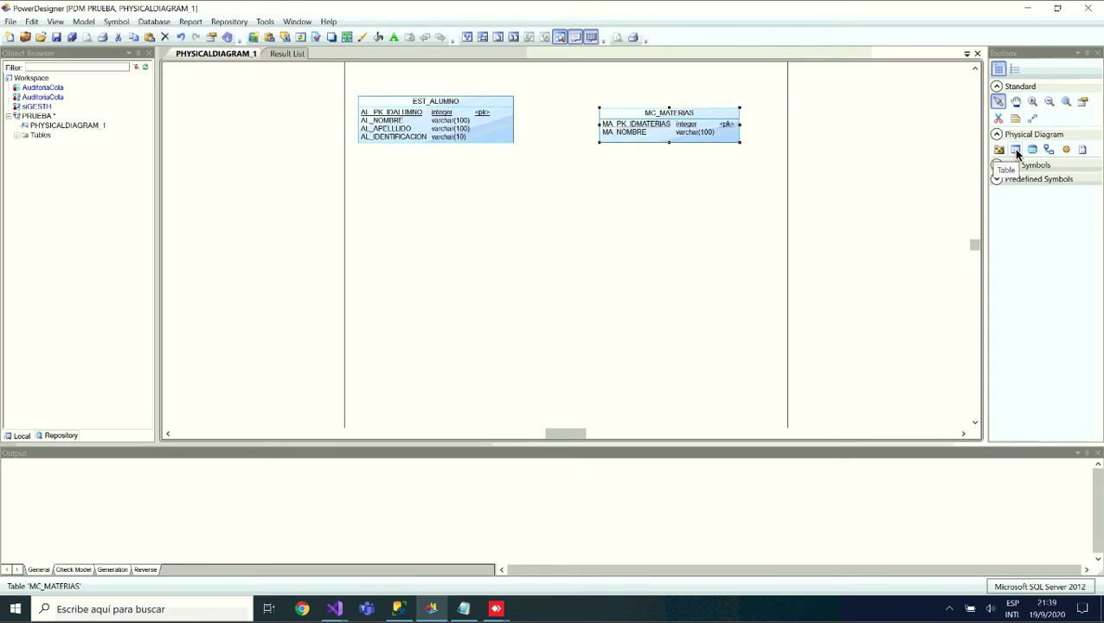
Place a third table in the diagram, centered below the EST_ALUMNO and MC_MATERIAS tables
{"action": "left_click", "coordinate": [1016, 151]}
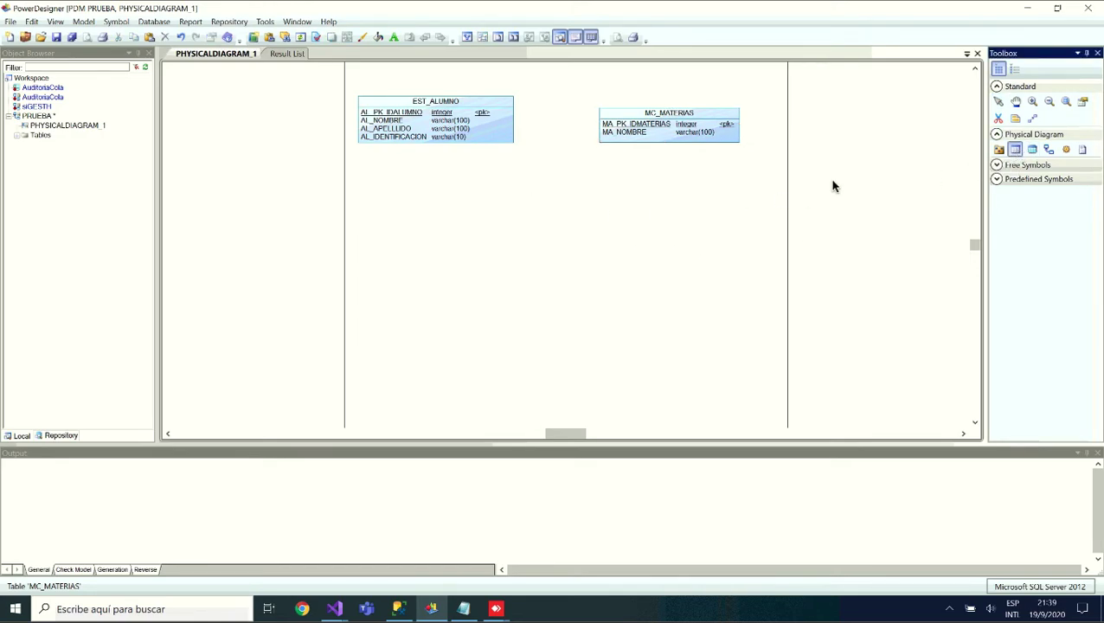
{"action": "left_click", "coordinate": [555, 222]}
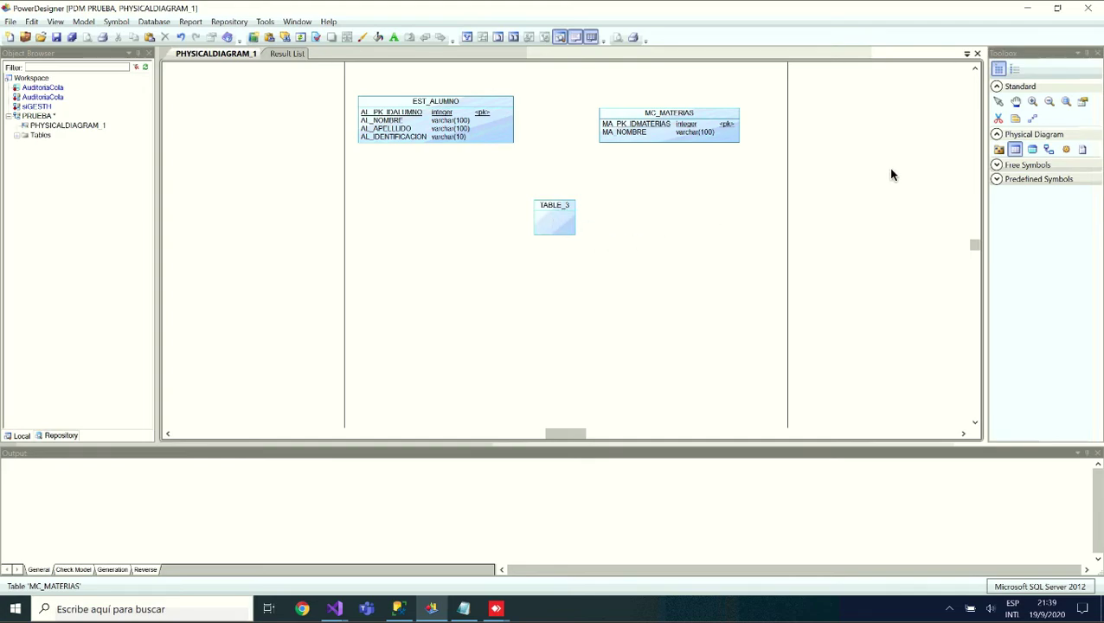
{"action": "left_click", "coordinate": [997, 102]}
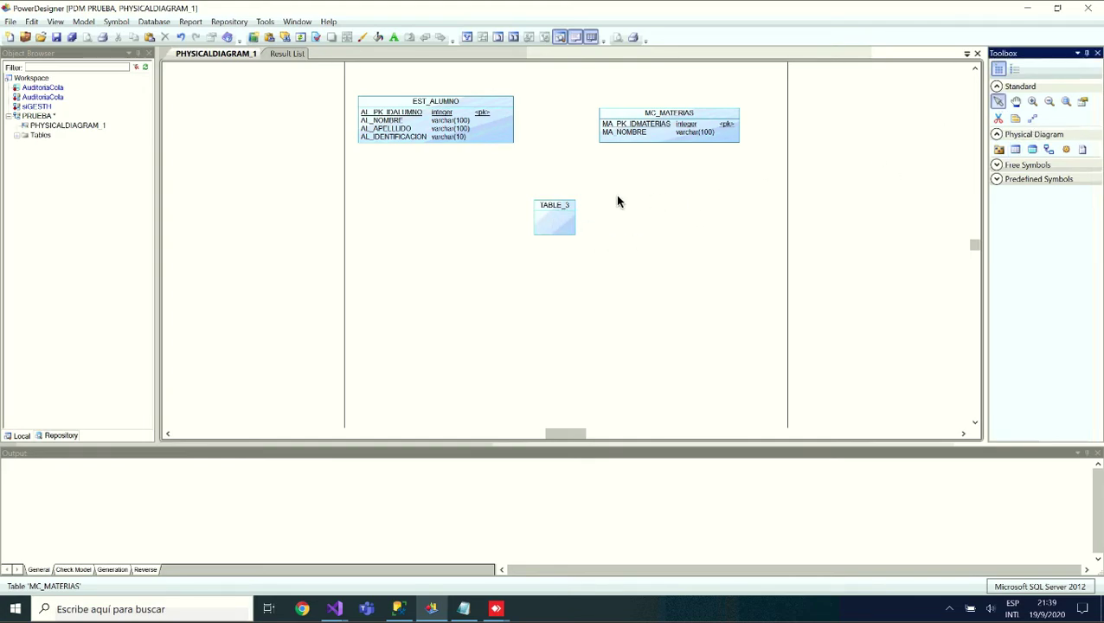
Name the new third table MA_Inscripción
{"action": "double_click", "coordinate": [566, 207]}
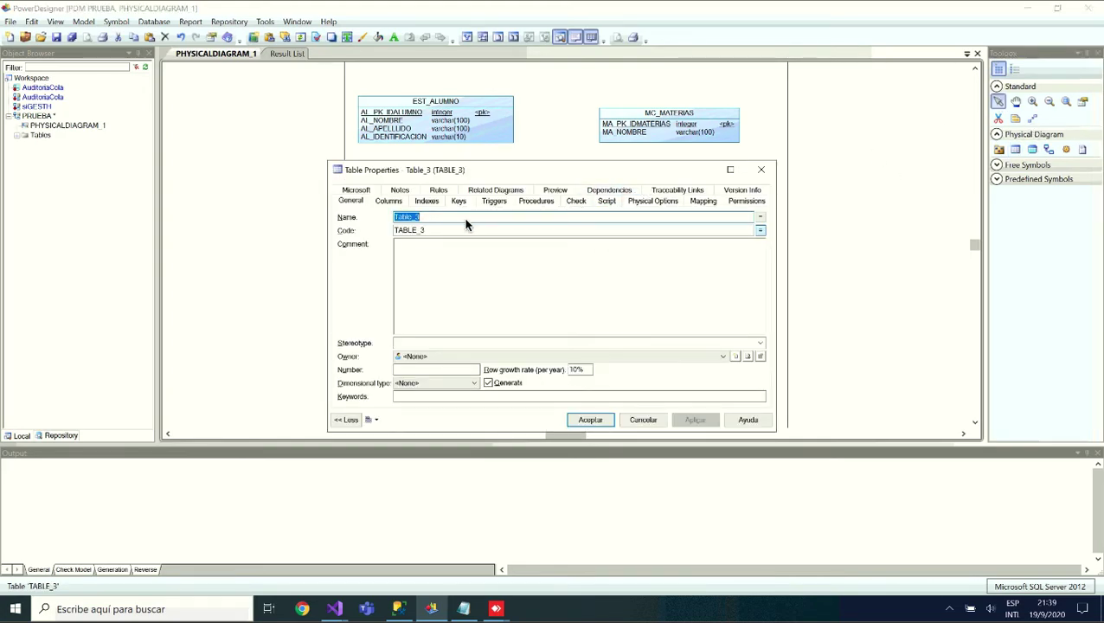
{"action": "type", "text": "MA"}
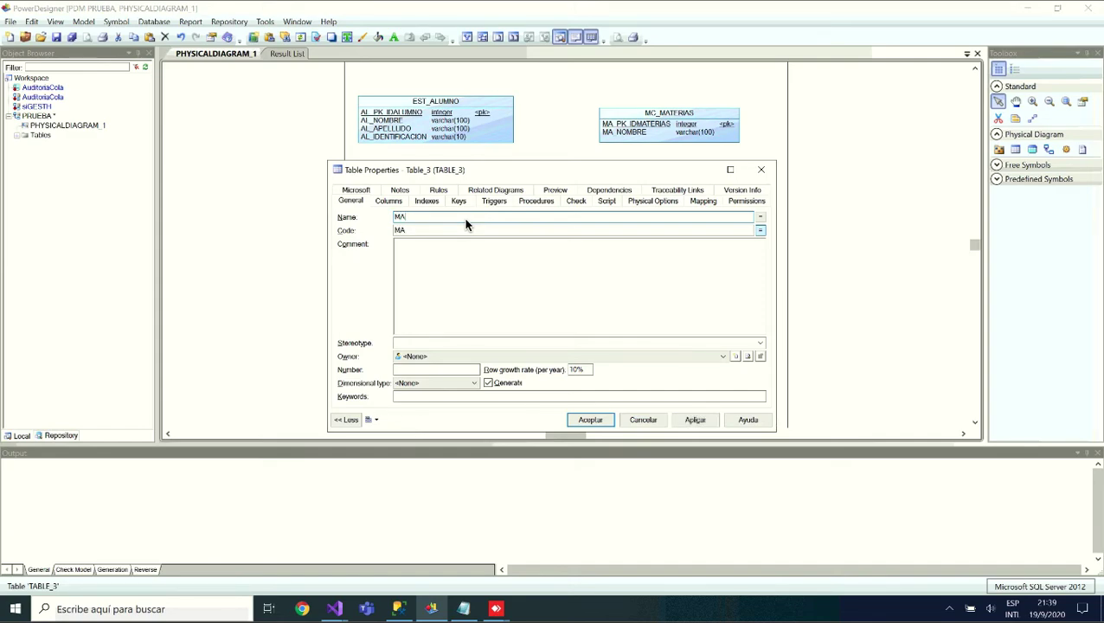
{"action": "type", "text": "_In"}
{"action": "type", "text": "c"}
{"action": "type", "text": "cri"}
{"action": "type", "text": "p"}
{"action": "type", "text": "c"}
{"action": "type", "text": "ión"}
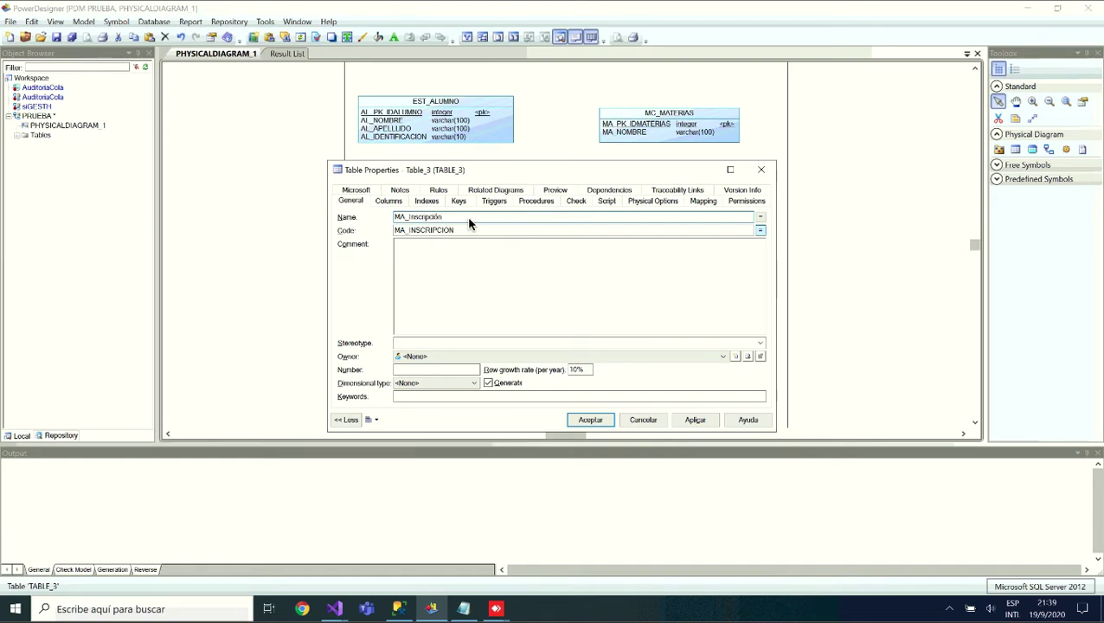
Add a first column named In_pk_idInscripcion to the MA_Inscripción table
{"action": "left_click", "coordinate": [391, 202]}
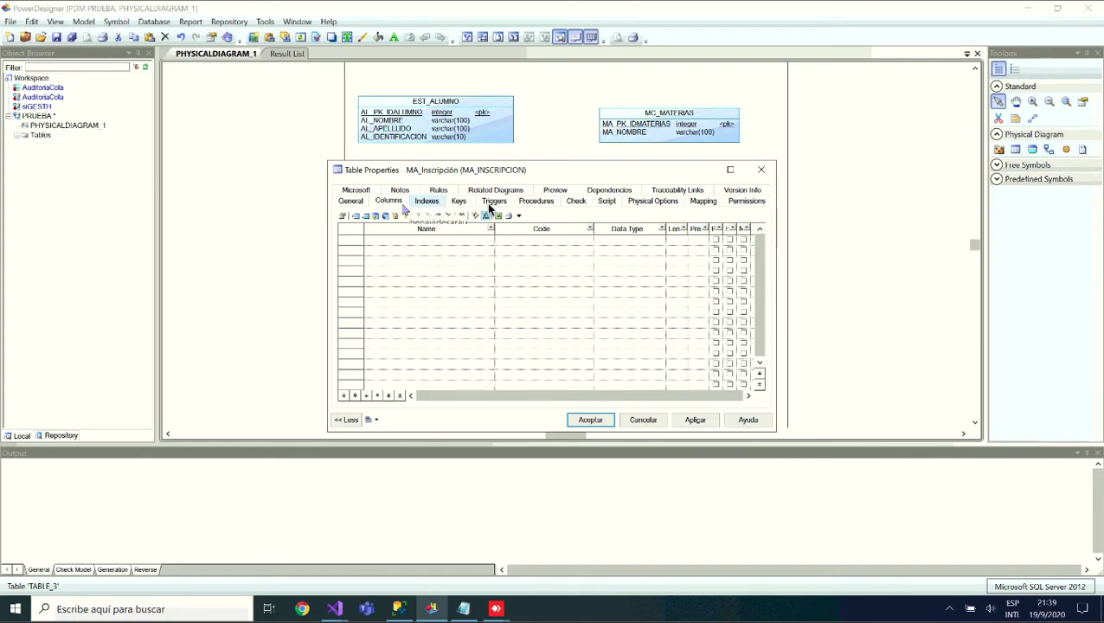
{"action": "left_click", "coordinate": [413, 242]}
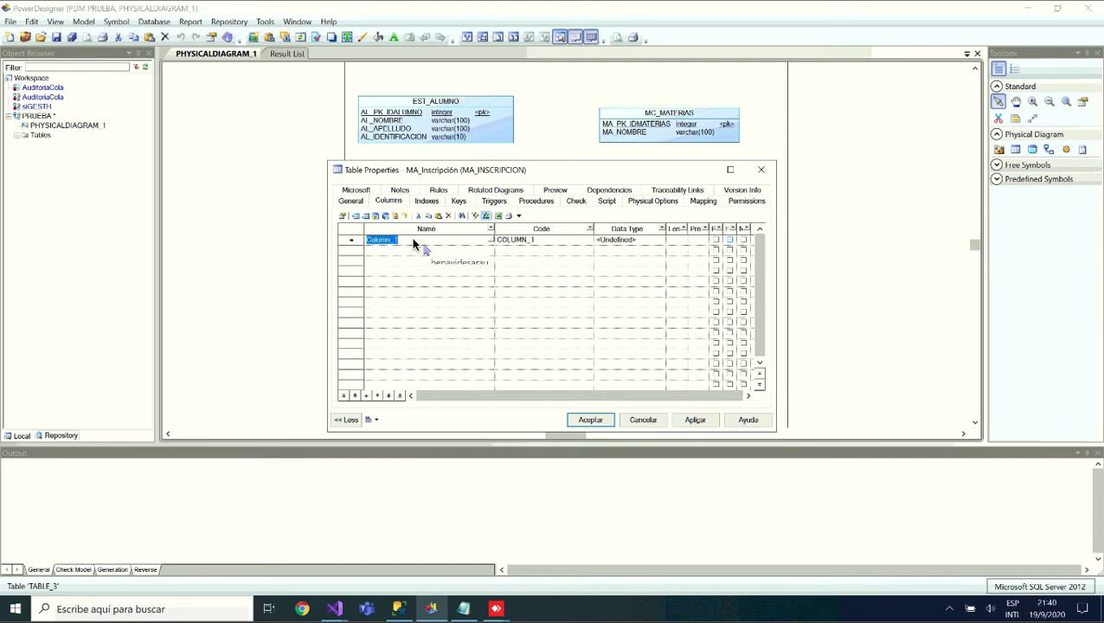
{"action": "key", "text": "BackSpace"}
{"action": "type", "text": "In_pk_id"}
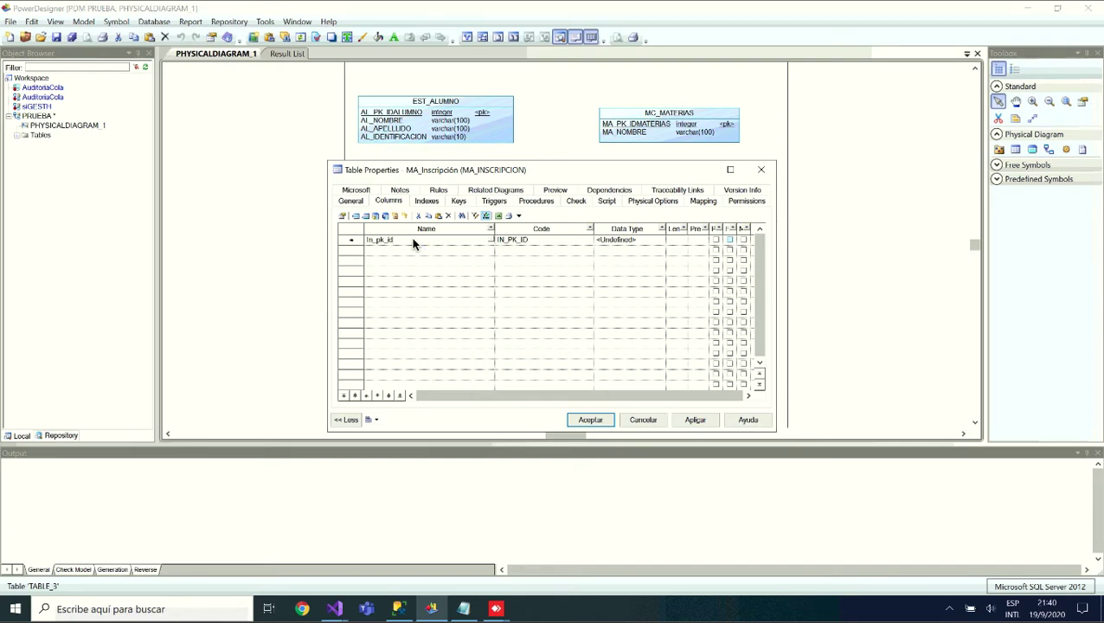
{"action": "type", "text": "Inscripcion"}
{"action": "key", "text": "Return"}
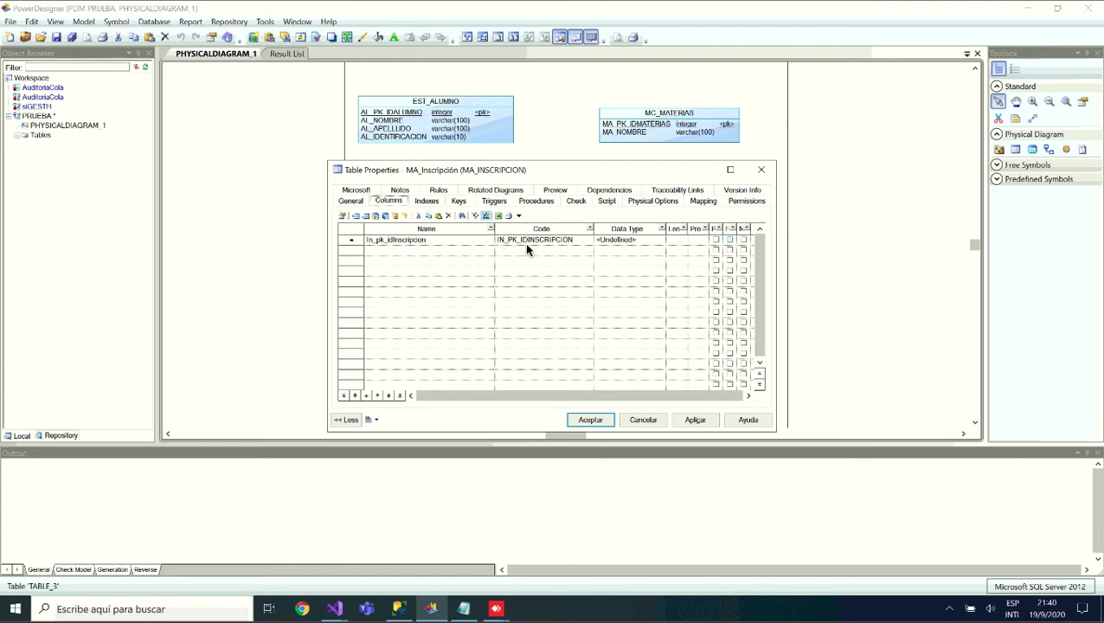
Set the data type of the In_pk_idInscripcion column to integer
{"action": "left_click", "coordinate": [633, 242]}
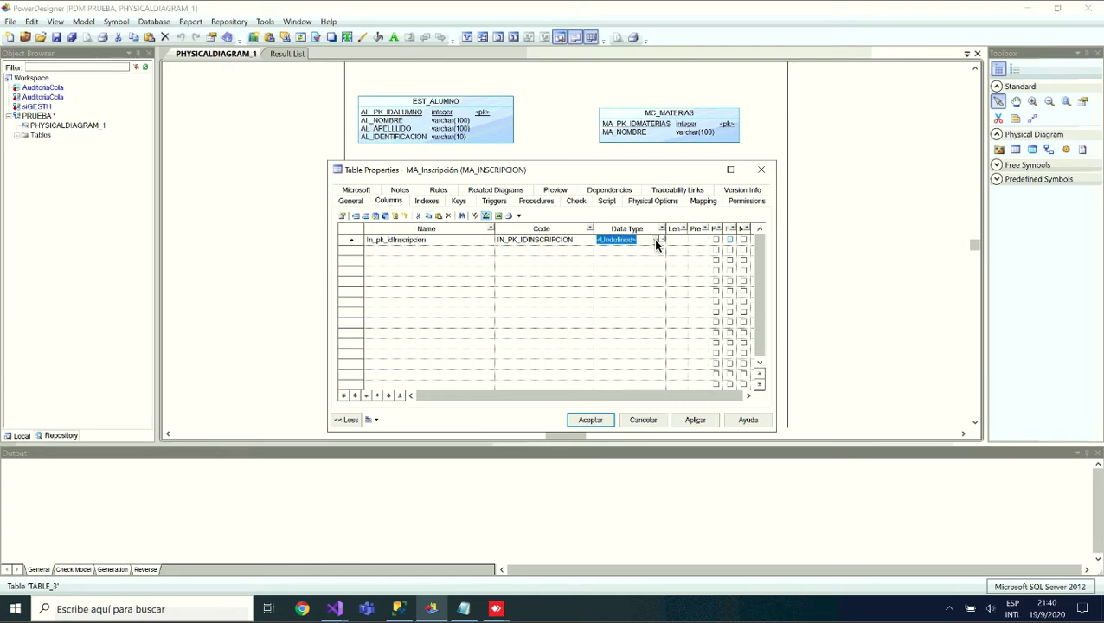
{"action": "left_click", "coordinate": [656, 241]}
{"action": "left_click_drag", "start_coordinate": [663, 264], "coordinate": [662, 301]}
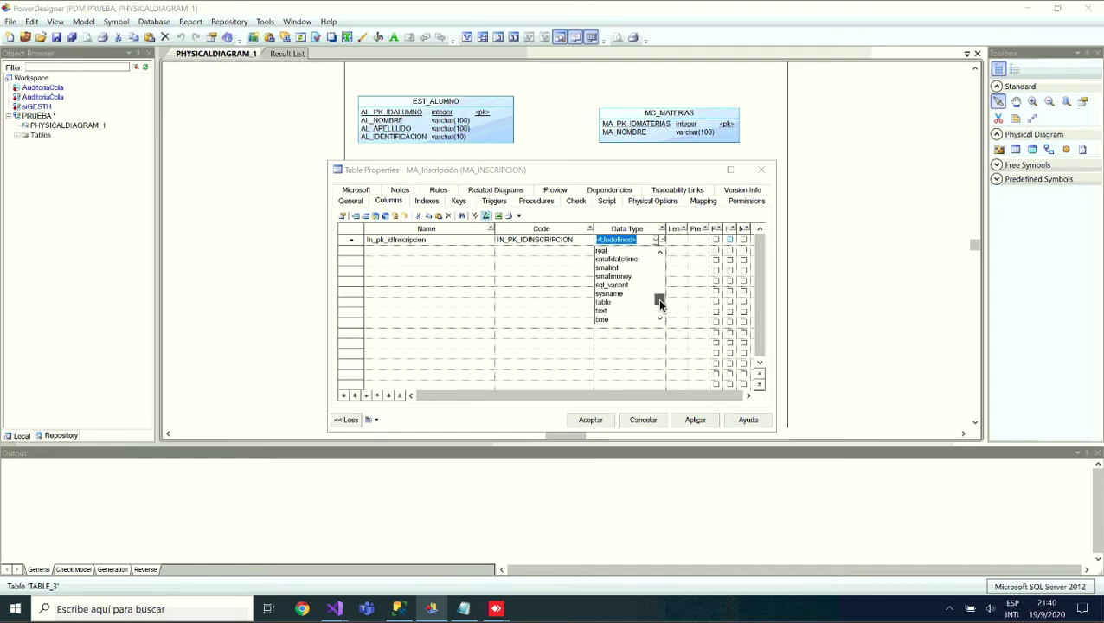
{"action": "scroll", "coordinate": [656, 282], "scroll_direction": "down", "scroll_amount": 1}
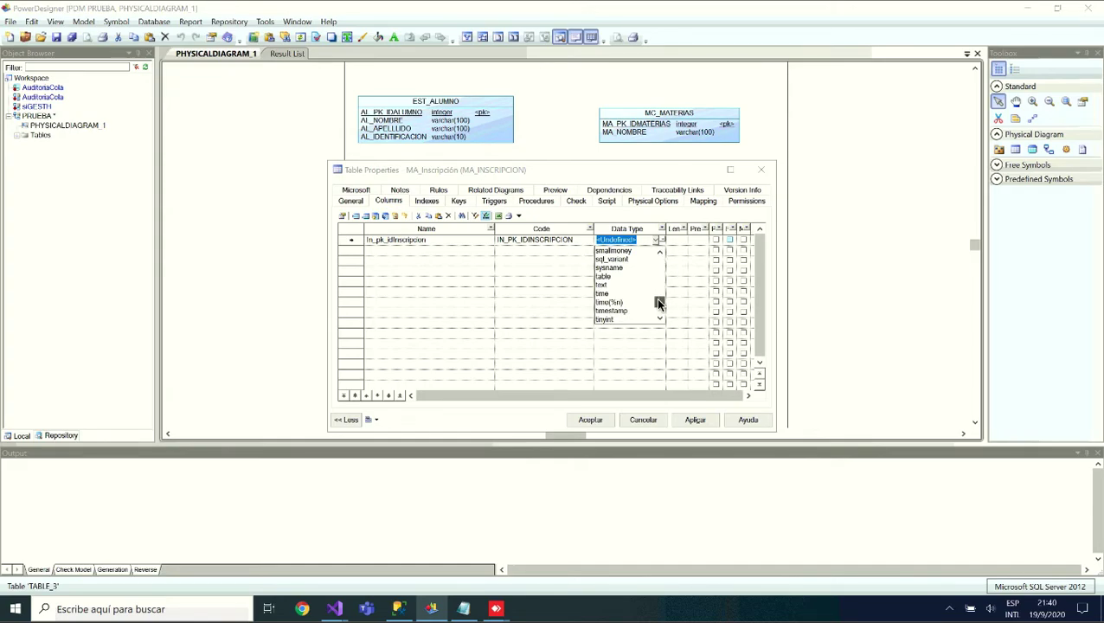
{"action": "scroll", "coordinate": [654, 287], "scroll_direction": "down", "scroll_amount": 1}
{"action": "scroll", "coordinate": [645, 303], "scroll_direction": "down", "scroll_amount": 1}
{"action": "scroll", "coordinate": [639, 290], "scroll_direction": "up", "scroll_amount": 4}
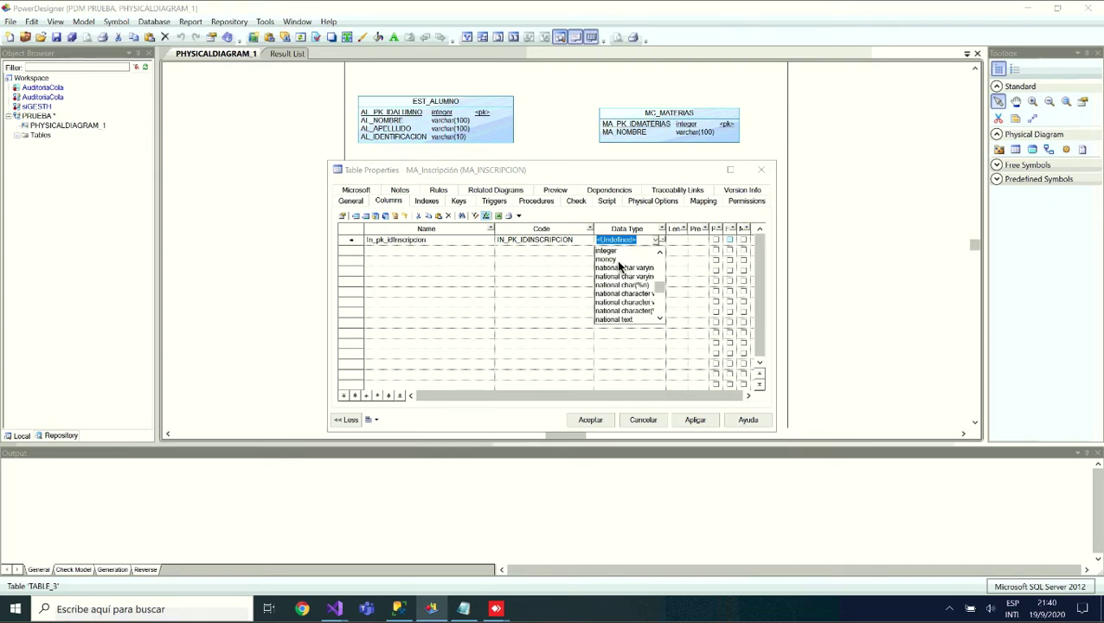
{"action": "left_click", "coordinate": [608, 251]}
{"action": "left_click", "coordinate": [672, 251]}
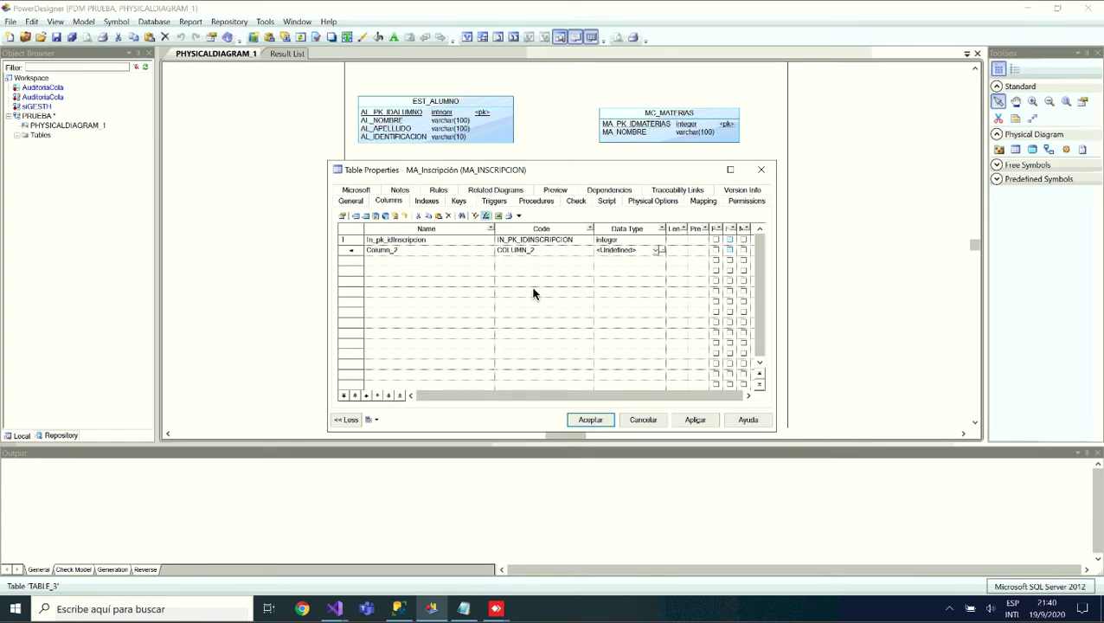
{"action": "left_click", "coordinate": [412, 253]}
{"action": "left_click", "coordinate": [450, 213]}
Add an index to the MA_Inscripción table, naming it In_pk_idInscripcion like its integer column
{"action": "key", "text": "ctrl+c"}
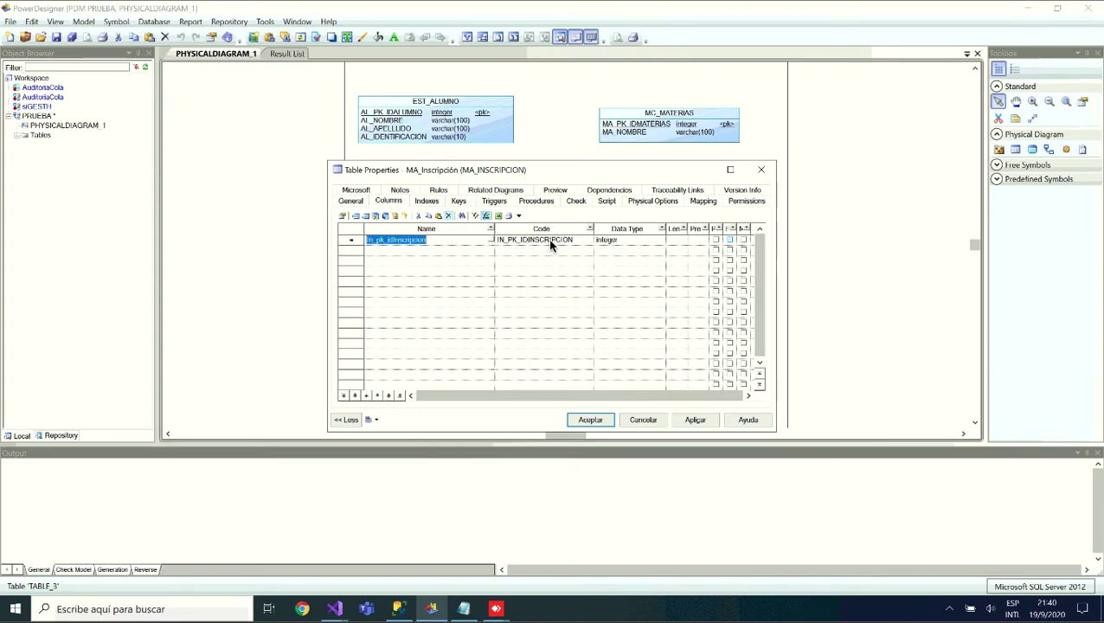
{"action": "left_click", "coordinate": [424, 200]}
{"action": "left_click", "coordinate": [409, 238]}
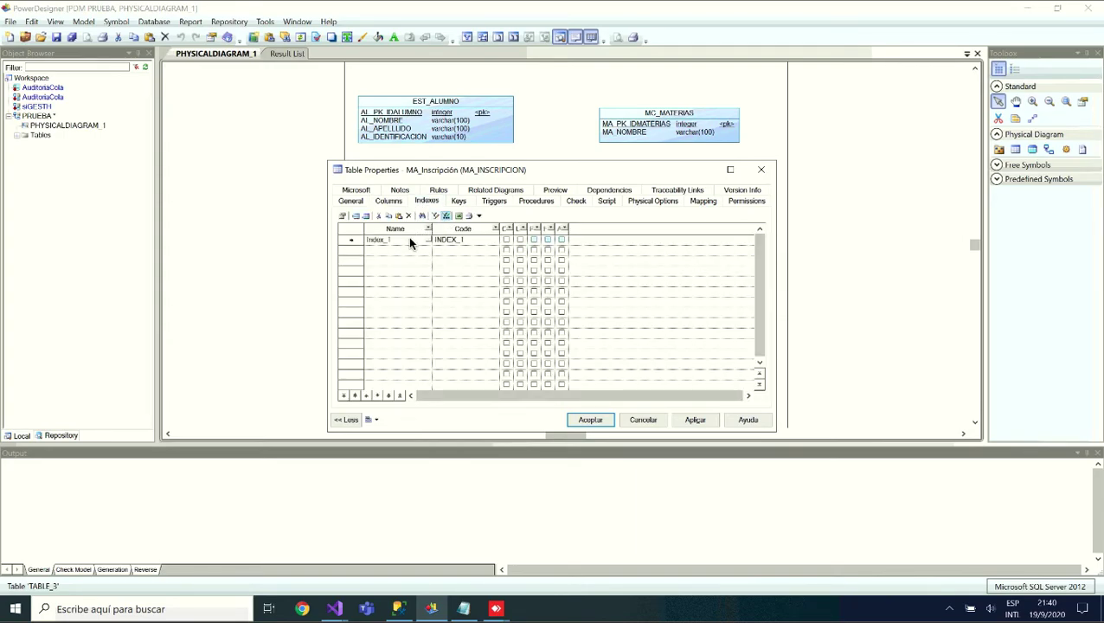
{"action": "key", "text": "ctrl+v"}
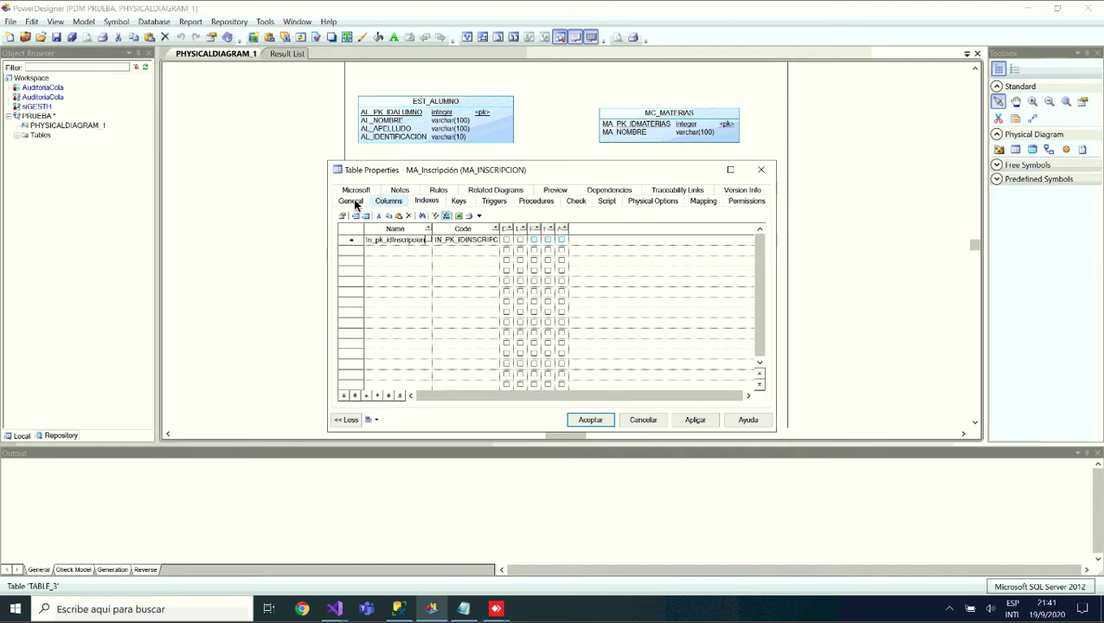
Commit the MA_Inscripción table changes, make In_pk_idInscripcion an identity column, and finish editing the table
{"action": "left_click", "coordinate": [353, 200]}
{"action": "left_click", "coordinate": [387, 201]}
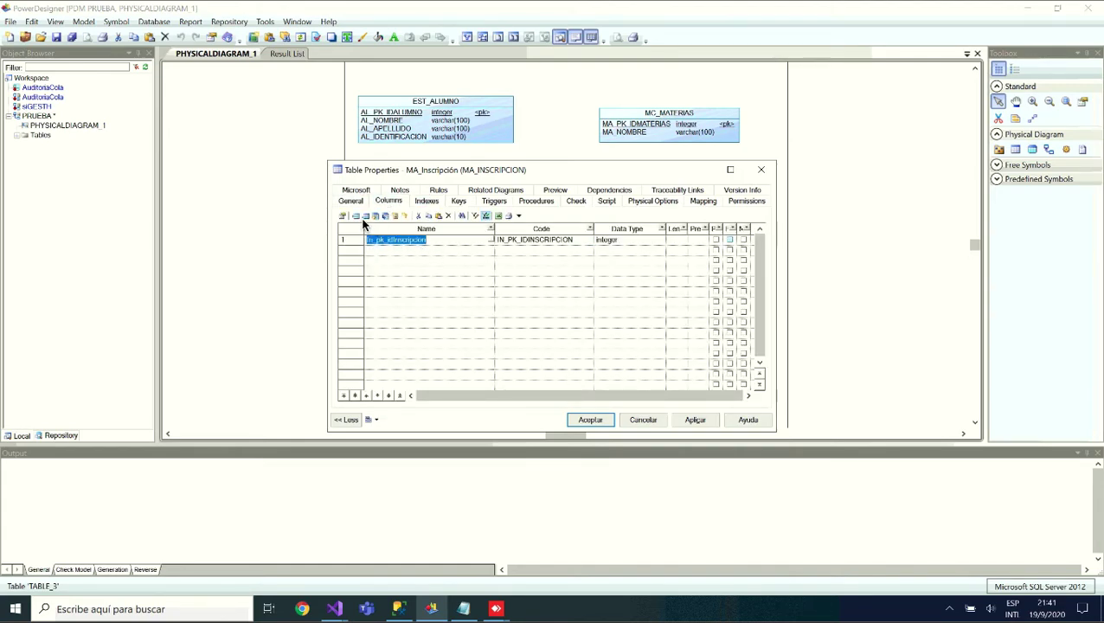
{"action": "left_click", "coordinate": [342, 216]}
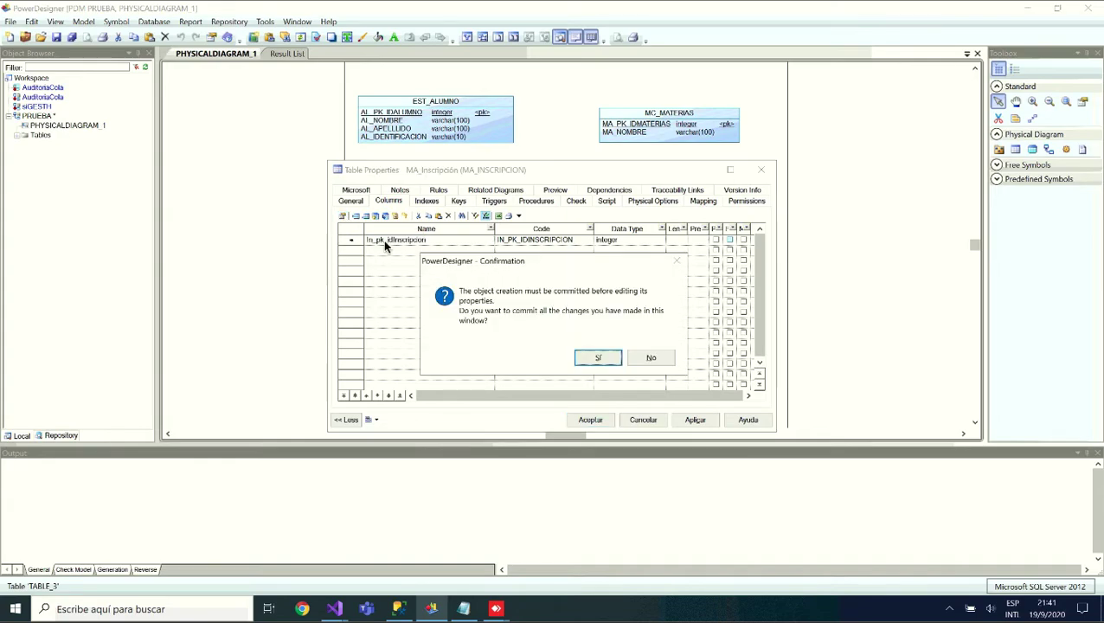
{"action": "left_click", "coordinate": [597, 357]}
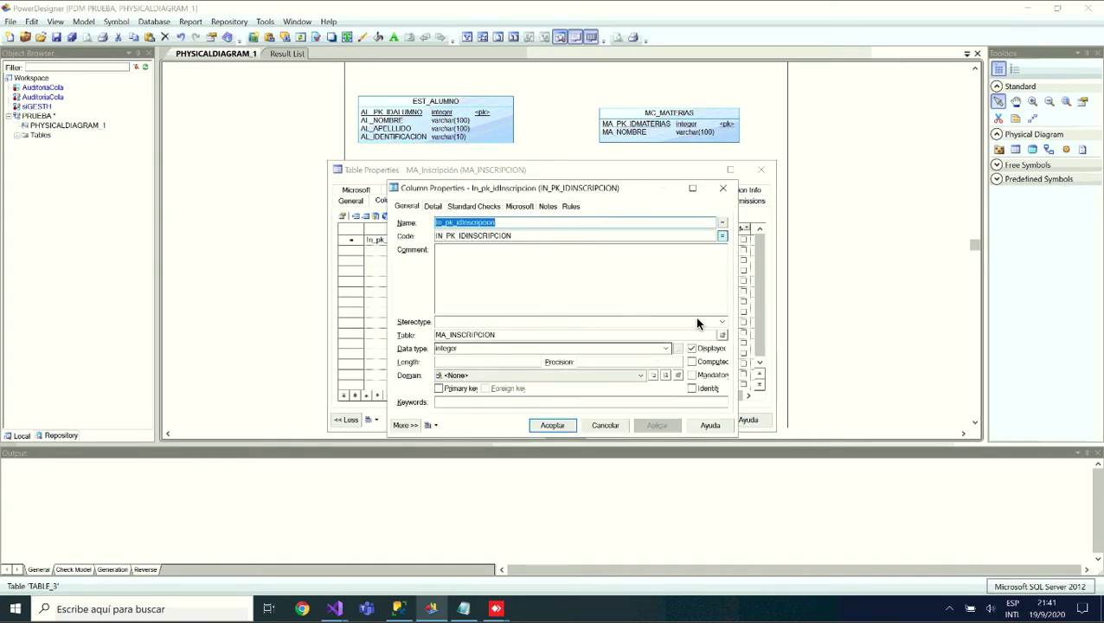
{"action": "left_click", "coordinate": [691, 389]}
{"action": "left_click", "coordinate": [659, 425]}
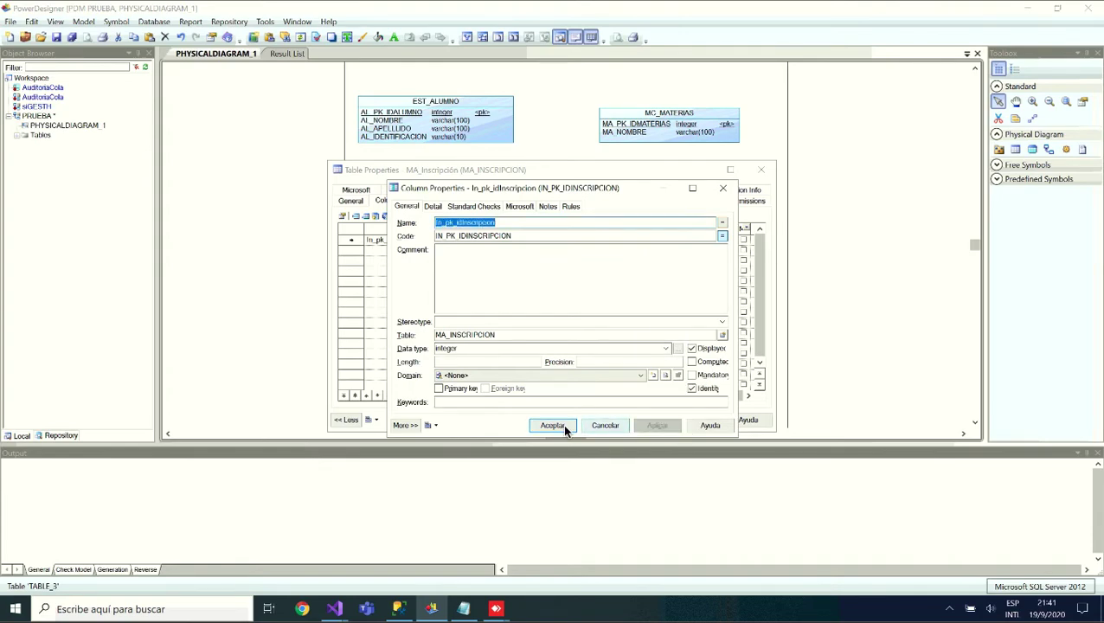
{"action": "left_click", "coordinate": [559, 424]}
{"action": "left_click", "coordinate": [589, 421]}
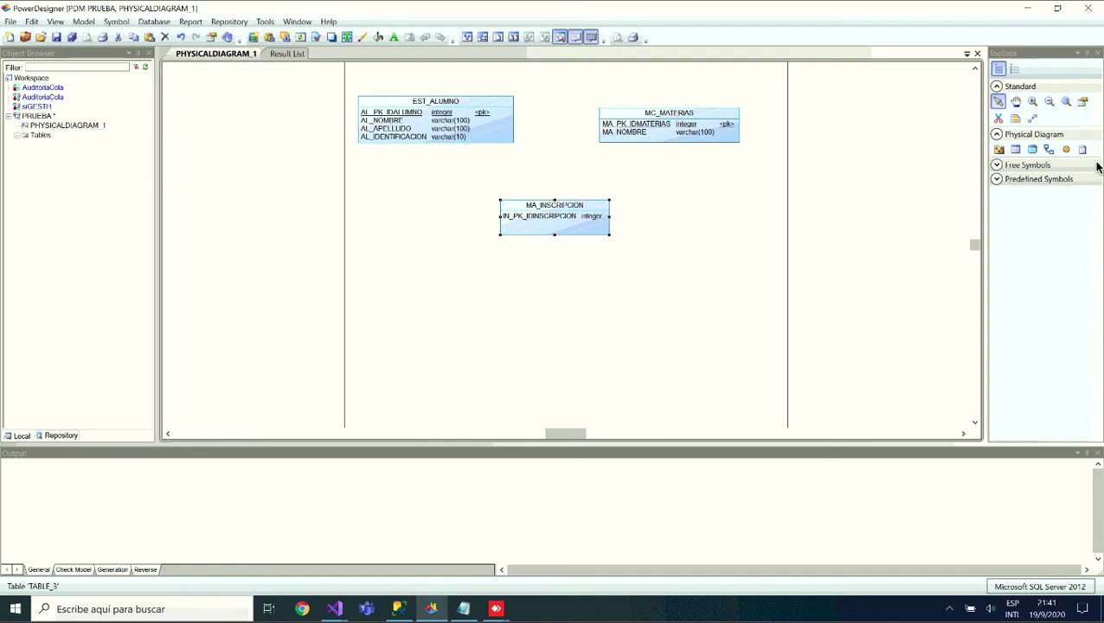
Draw a reference from the EST_ALUMNO table to the MA_INSCRIPCION table
{"action": "left_click", "coordinate": [1048, 150]}
{"action": "left_click_drag", "start_coordinate": [441, 129], "coordinate": [527, 239]}
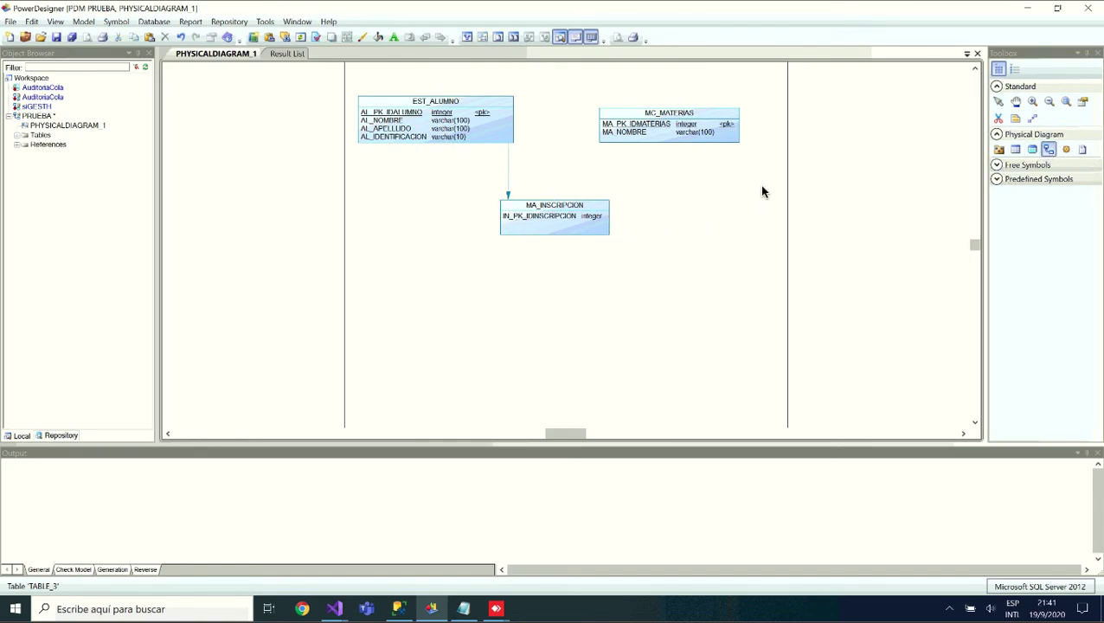
{"action": "left_click", "coordinate": [999, 101]}
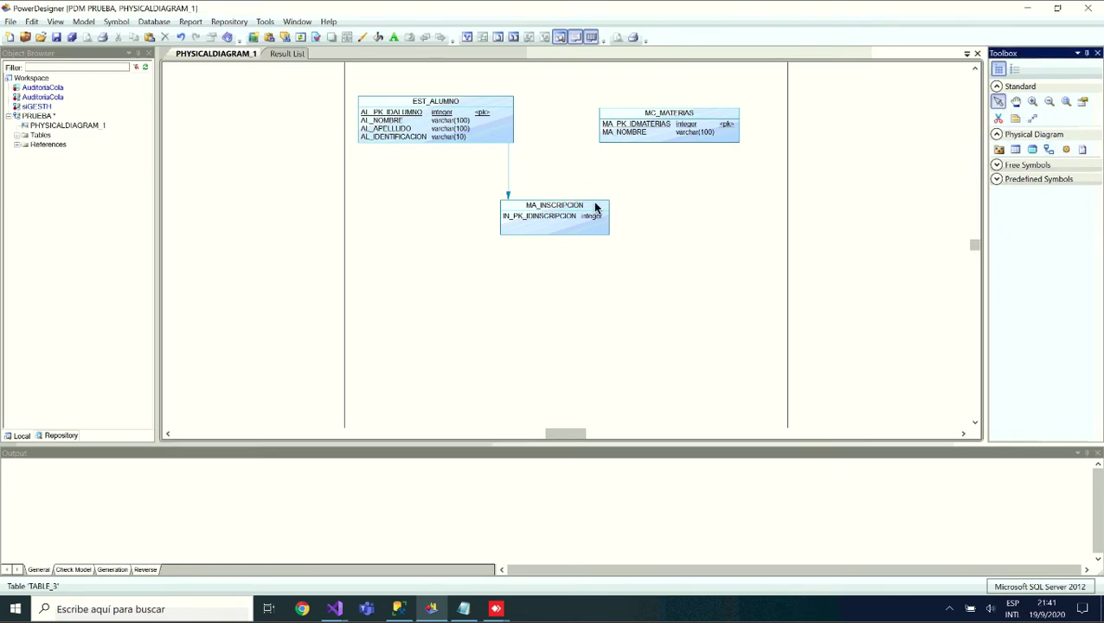
Inspect the properties of the reference between EST_ALUMNO and MA_INSCRIPCION, checking its parent and child tables
{"action": "left_click", "coordinate": [508, 187]}
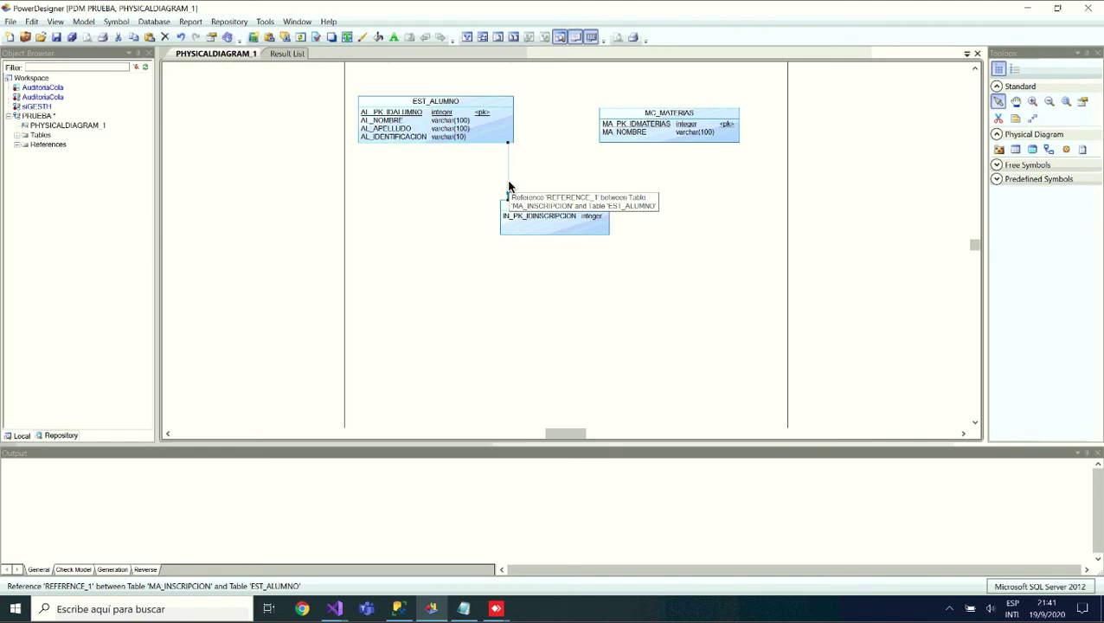
{"action": "right_click", "coordinate": [509, 186]}
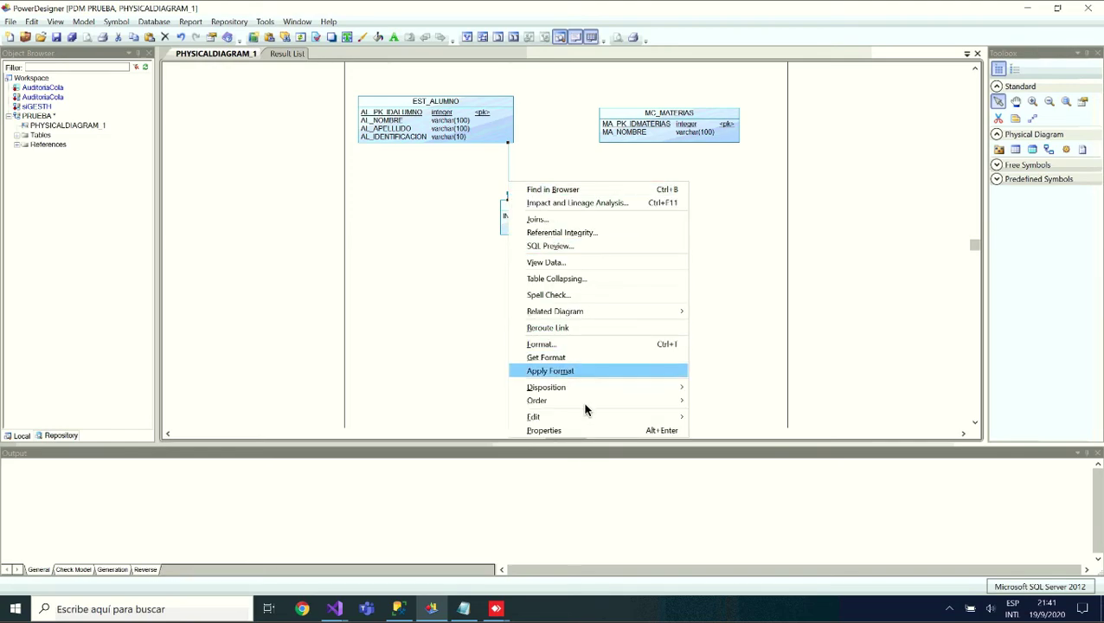
{"action": "left_click", "coordinate": [583, 430]}
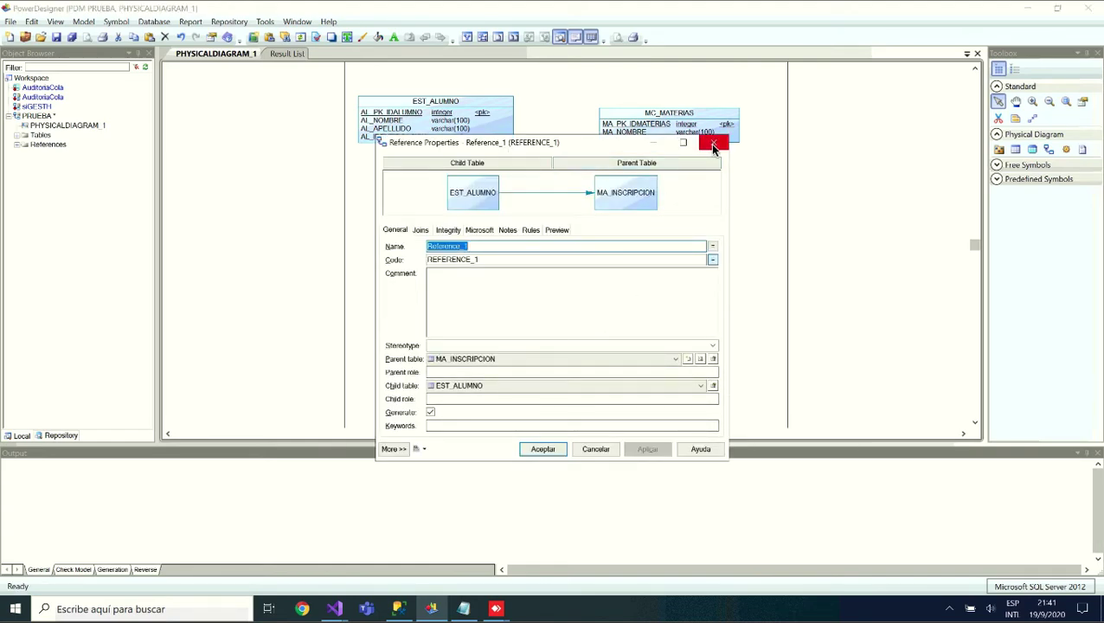
{"action": "left_click", "coordinate": [713, 144]}
Delete the reference between EST_ALUMNO and MA_INSCRIPCION, removing the object itself and not only its symbol
{"action": "right_click", "coordinate": [510, 180]}
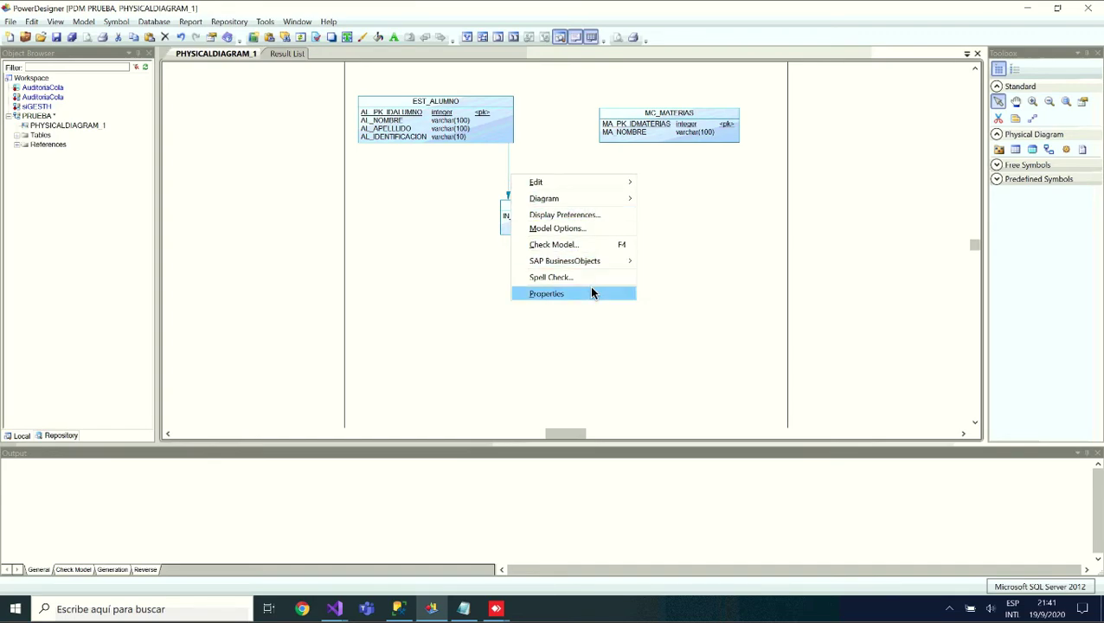
{"action": "left_click", "coordinate": [511, 165]}
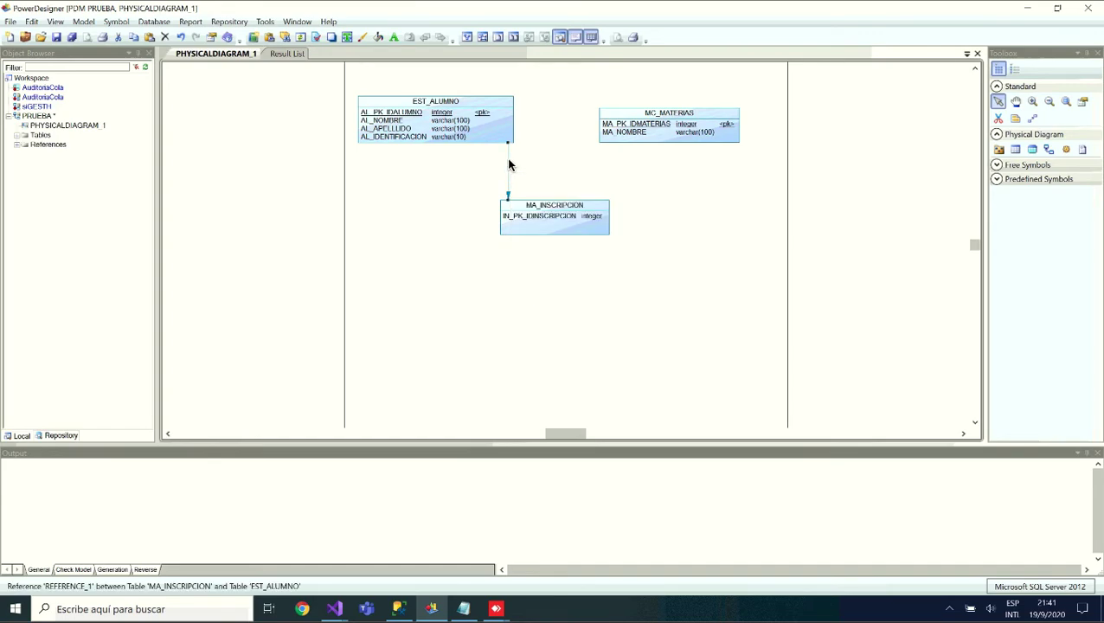
{"action": "right_click", "coordinate": [509, 165]}
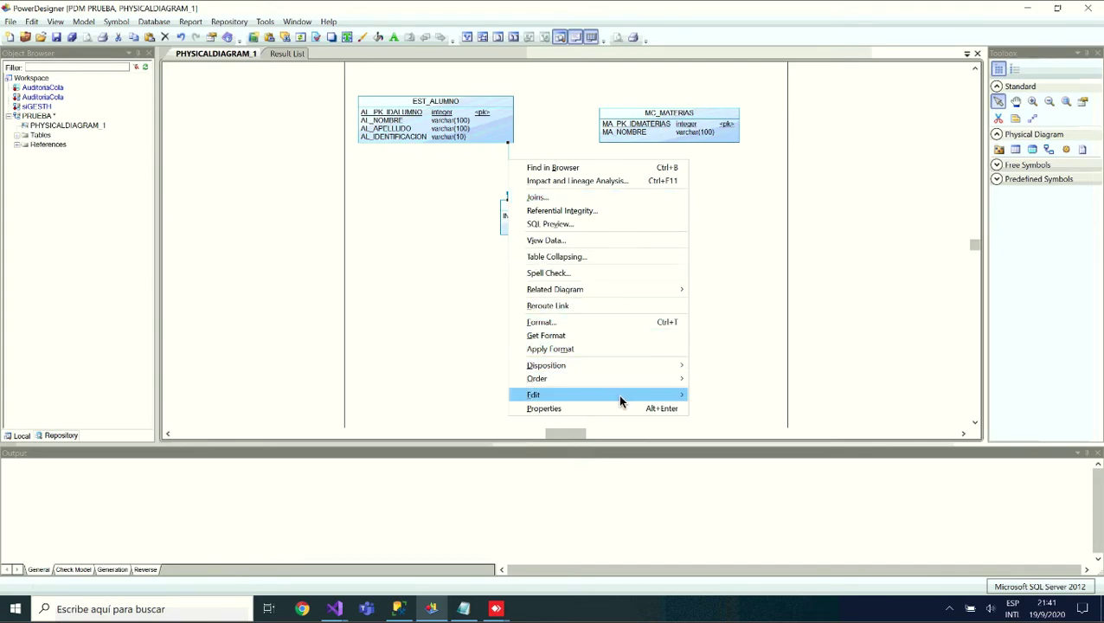
{"action": "mouse_move", "coordinate": [619, 400]}
{"action": "left_click", "coordinate": [738, 421]}
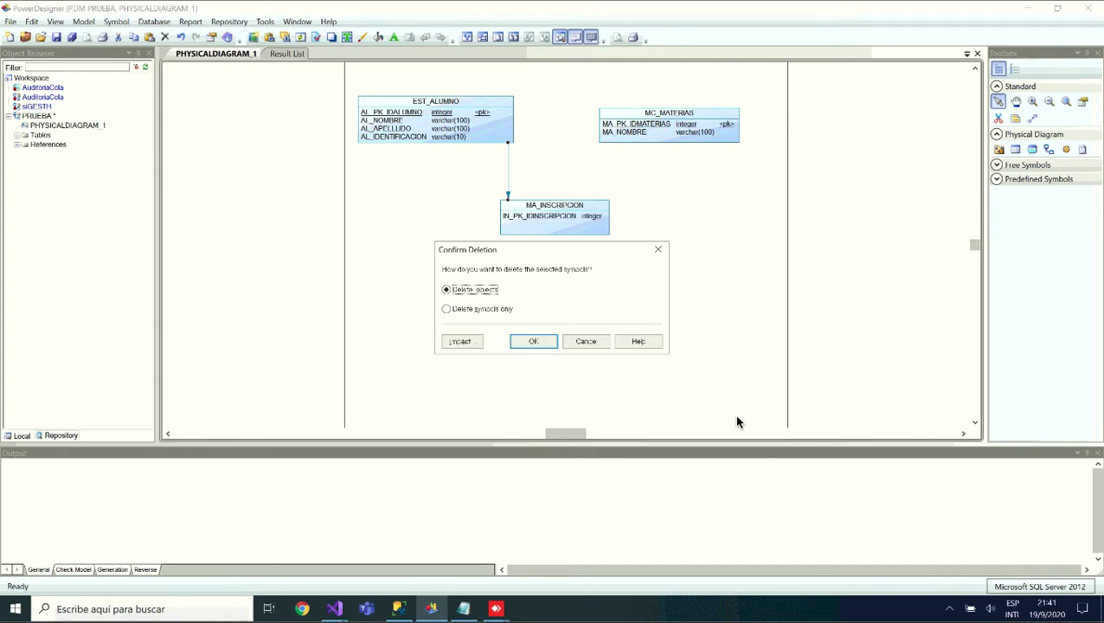
{"action": "left_click", "coordinate": [534, 342]}
Extend the EST_ALUMNO table symbol downward slightly and draw a reference from MA_INSCRIPCION to EST_ALUMNO
{"action": "left_click", "coordinate": [450, 139]}
{"action": "left_click_drag", "start_coordinate": [436, 142], "coordinate": [437, 159]}
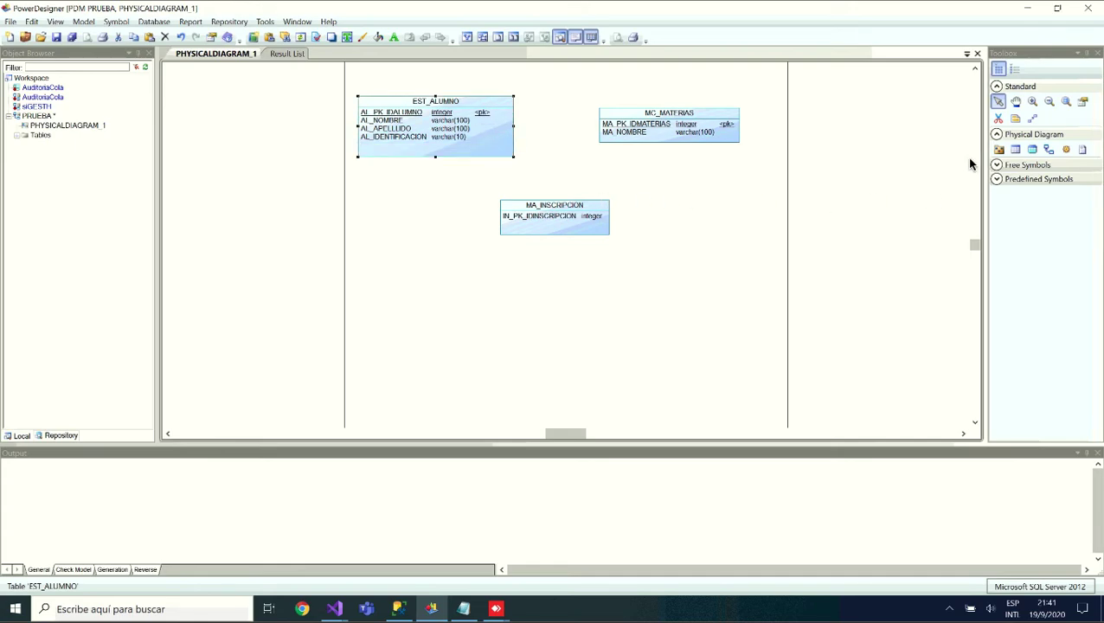
{"action": "left_click", "coordinate": [1049, 149]}
{"action": "left_click_drag", "start_coordinate": [560, 217], "coordinate": [472, 122]}
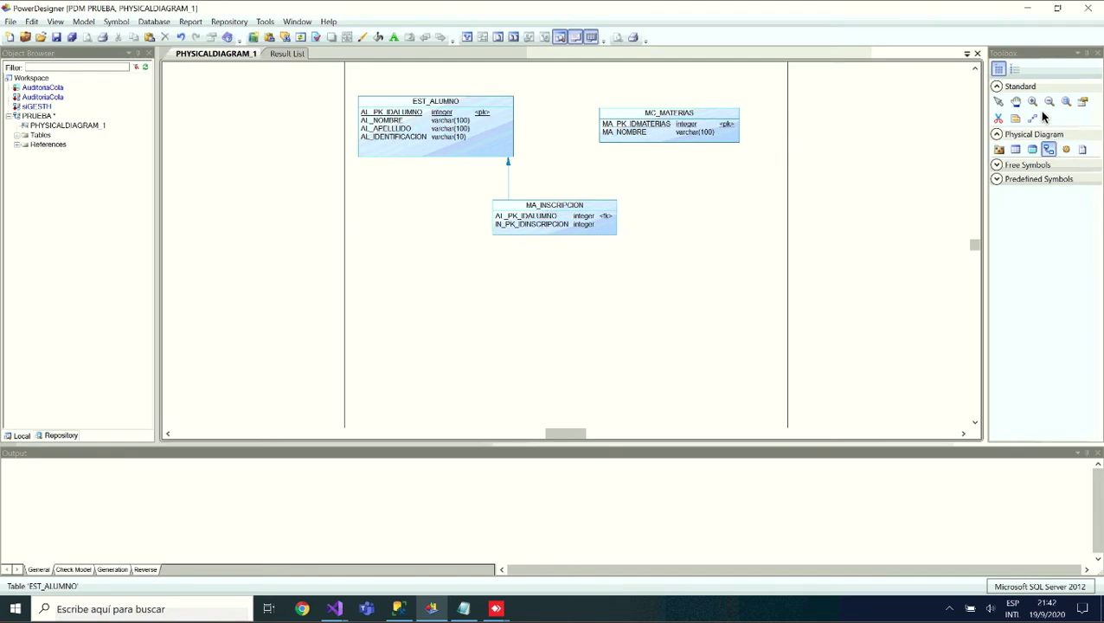
Set In_pk_idInscripcion as the primary key in the MA_Inscripción table's columns and save the table properties
{"action": "left_click", "coordinate": [999, 102]}
{"action": "left_click", "coordinate": [561, 215]}
{"action": "double_click", "coordinate": [561, 215]}
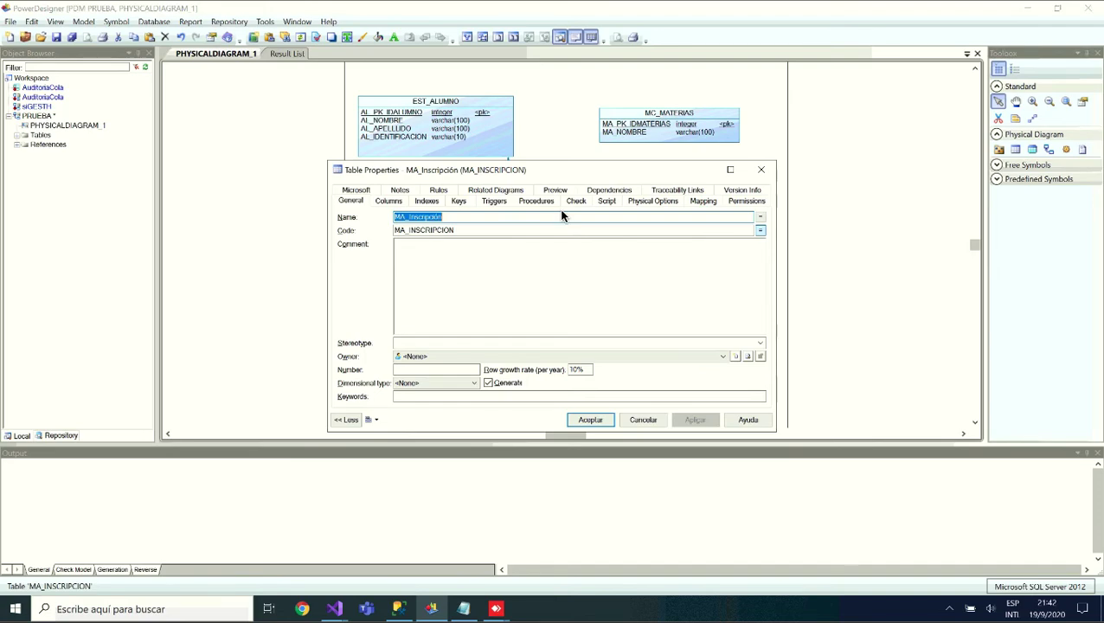
{"action": "left_click", "coordinate": [400, 200]}
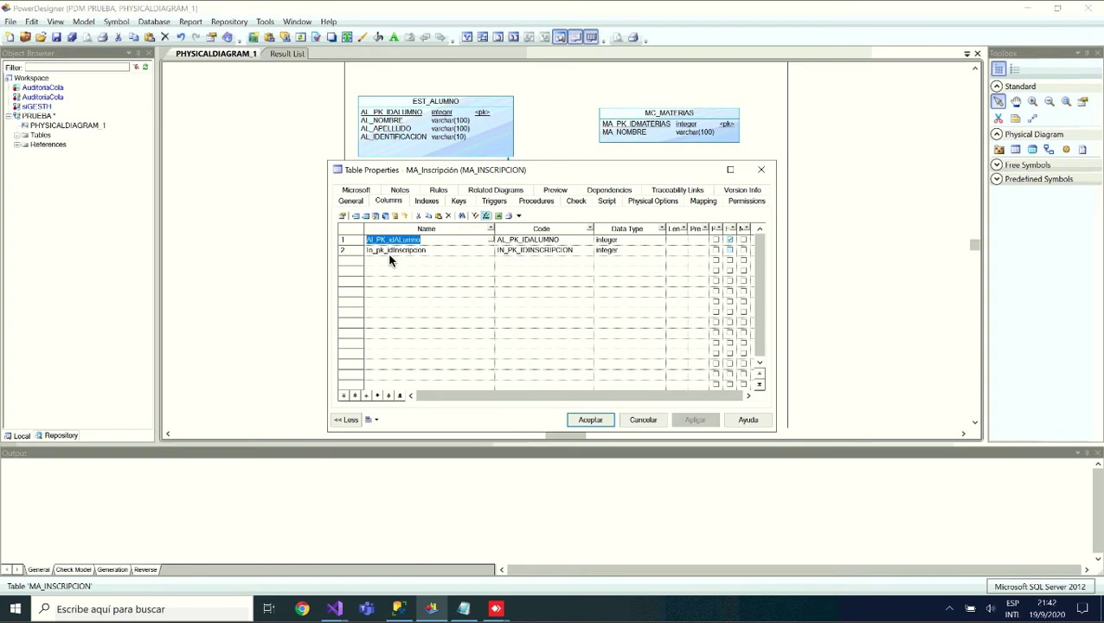
{"action": "left_click", "coordinate": [720, 250]}
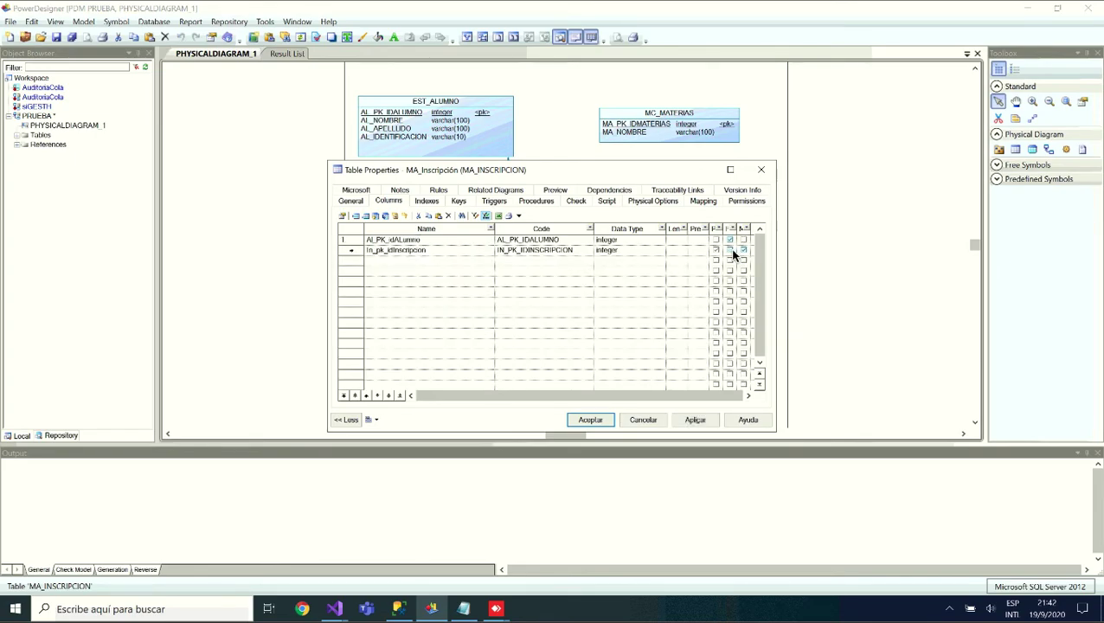
{"action": "left_click", "coordinate": [351, 251]}
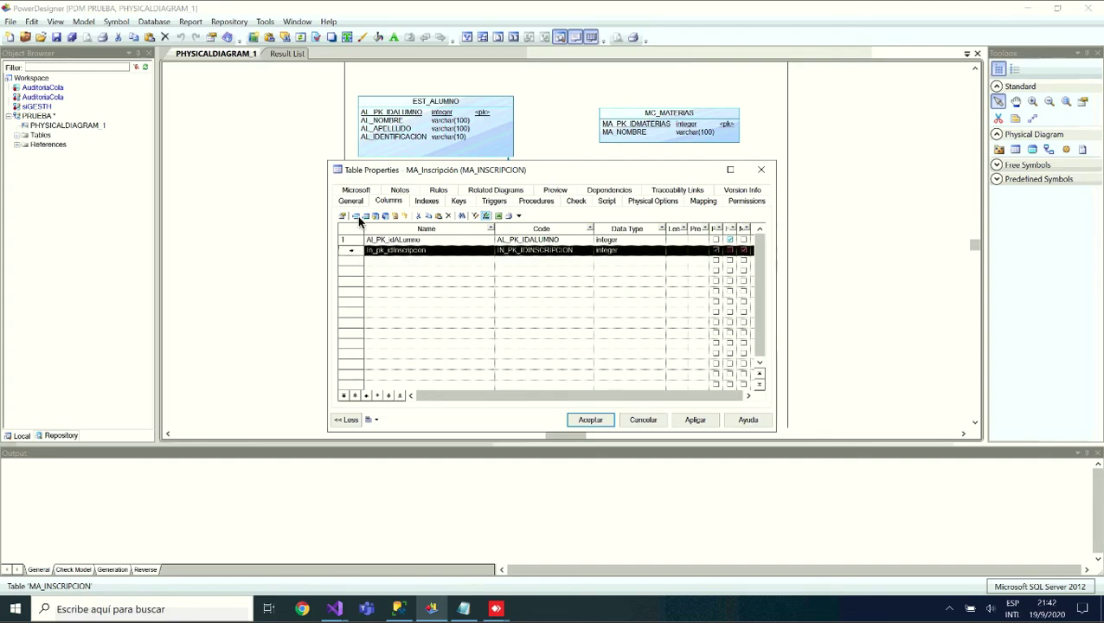
{"action": "left_click", "coordinate": [695, 419]}
{"action": "left_click", "coordinate": [592, 420]}
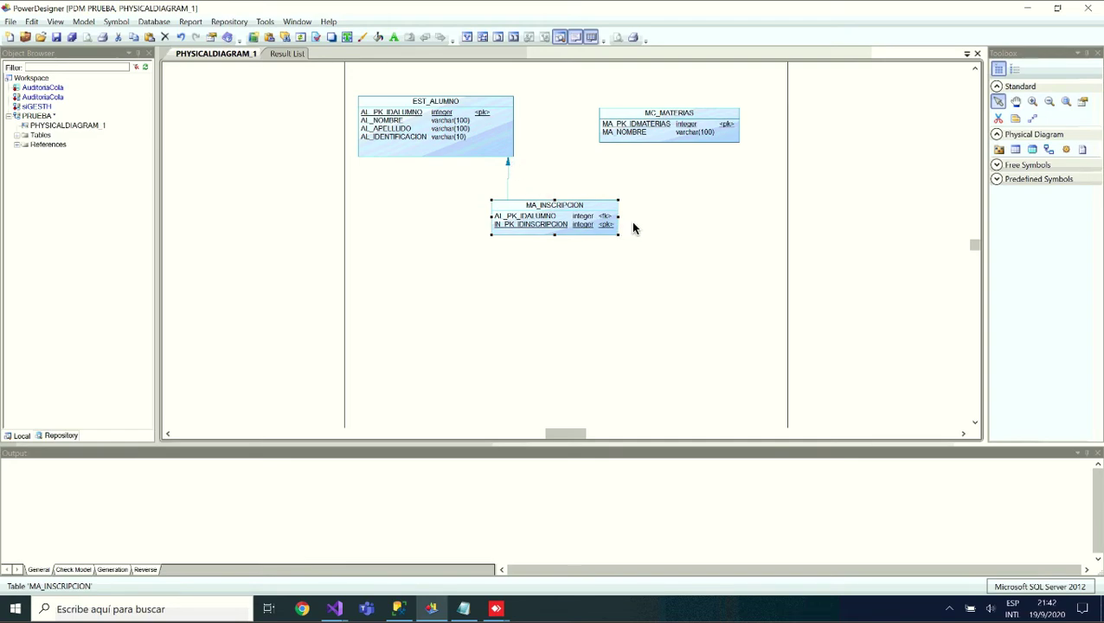
Draw a reference from the MA_INSCRIPCION table to the MC_MATERIAS table
{"action": "left_click", "coordinate": [1048, 150]}
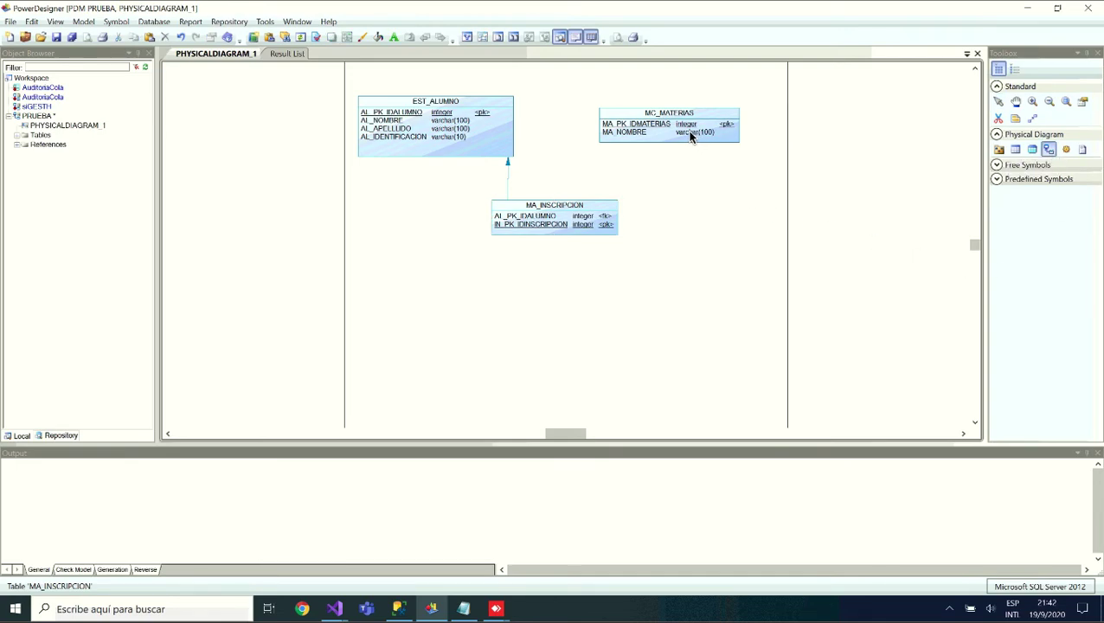
{"action": "left_click_drag", "start_coordinate": [606, 220], "coordinate": [664, 141]}
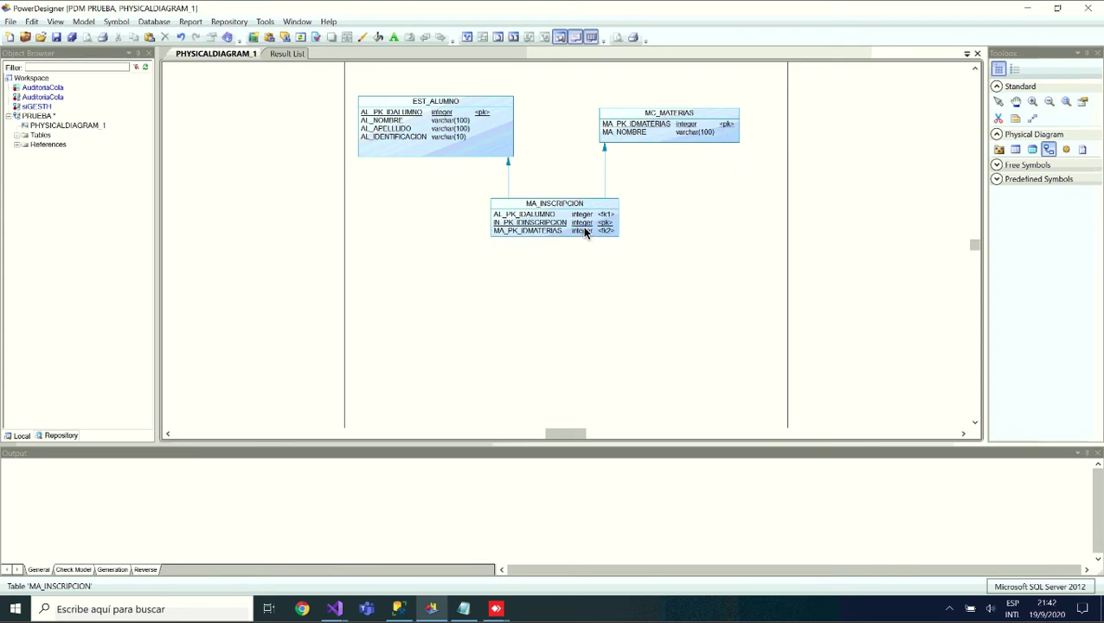
{"action": "left_click", "coordinate": [999, 101]}
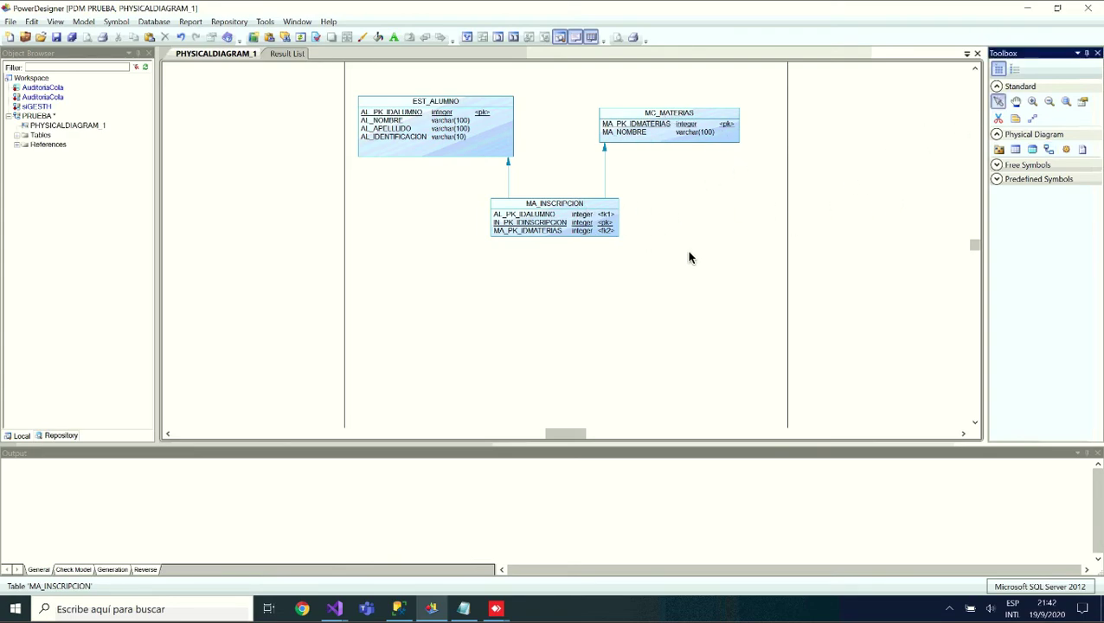
Review the MA_Inscripción table's columns, including its foreign keys, and examine the three linked tables up close in the diagram
{"action": "double_click", "coordinate": [578, 206]}
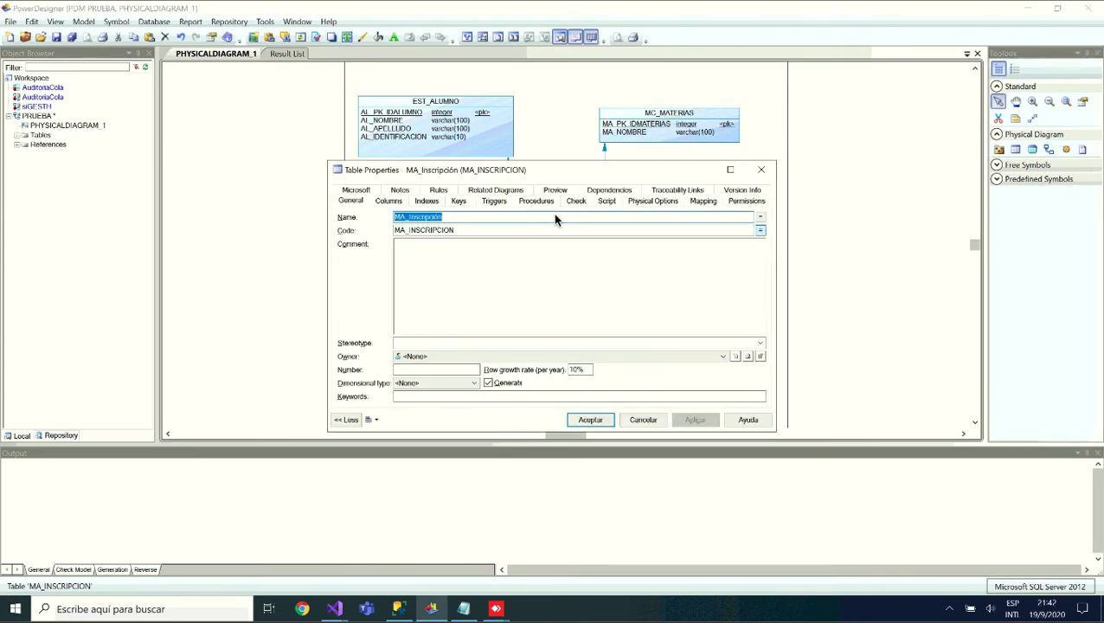
{"action": "left_click", "coordinate": [396, 201]}
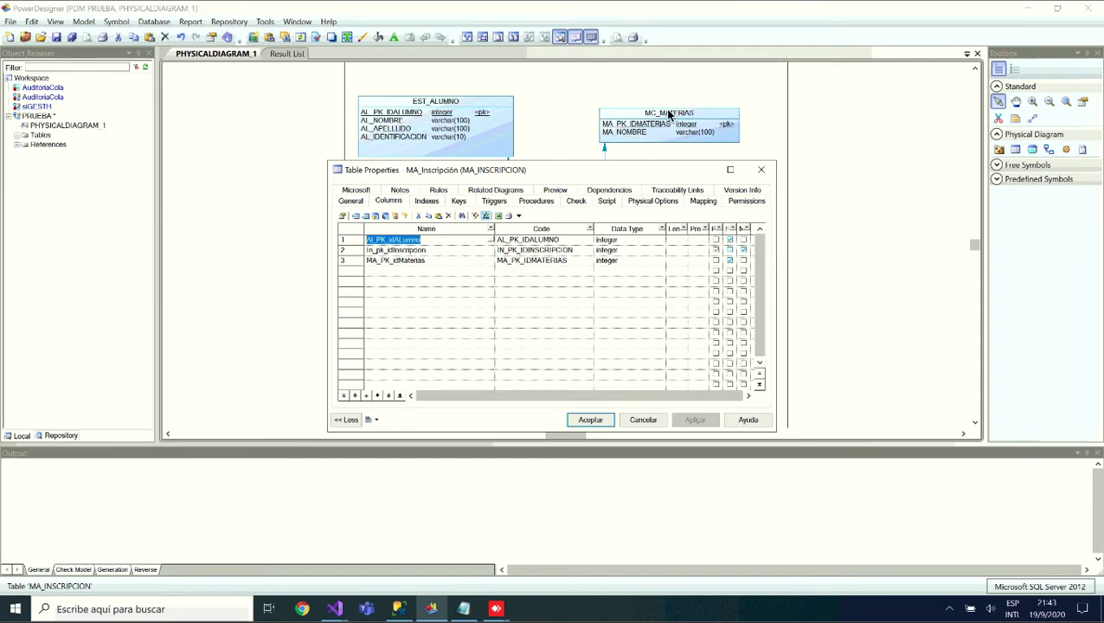
{"action": "left_click", "coordinate": [761, 170]}
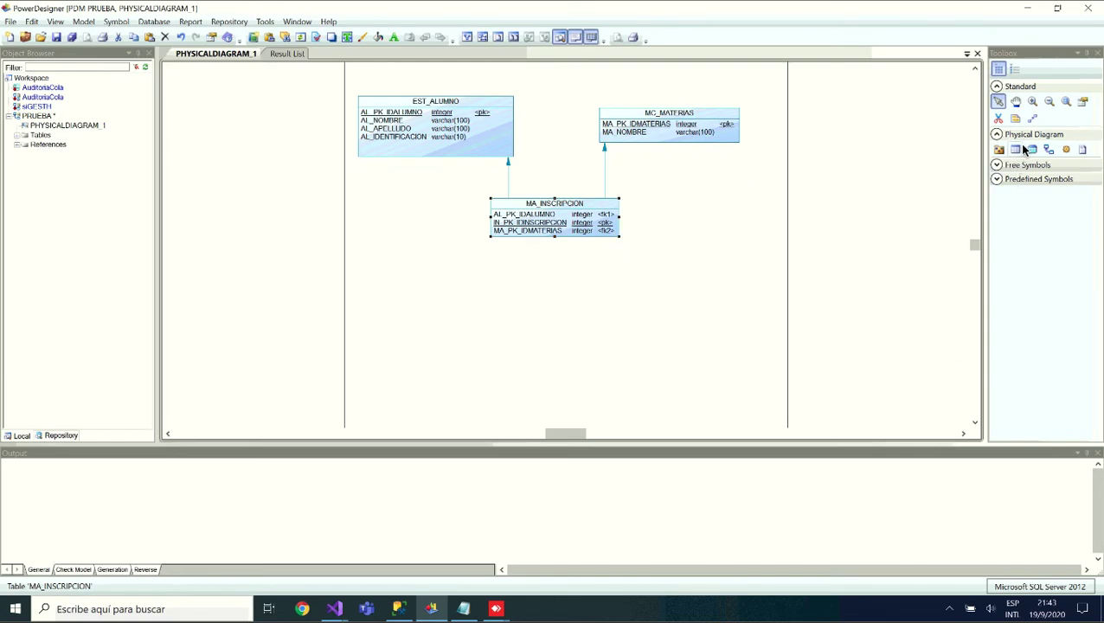
{"action": "left_click", "coordinate": [1033, 102]}
{"action": "left_click", "coordinate": [541, 185]}
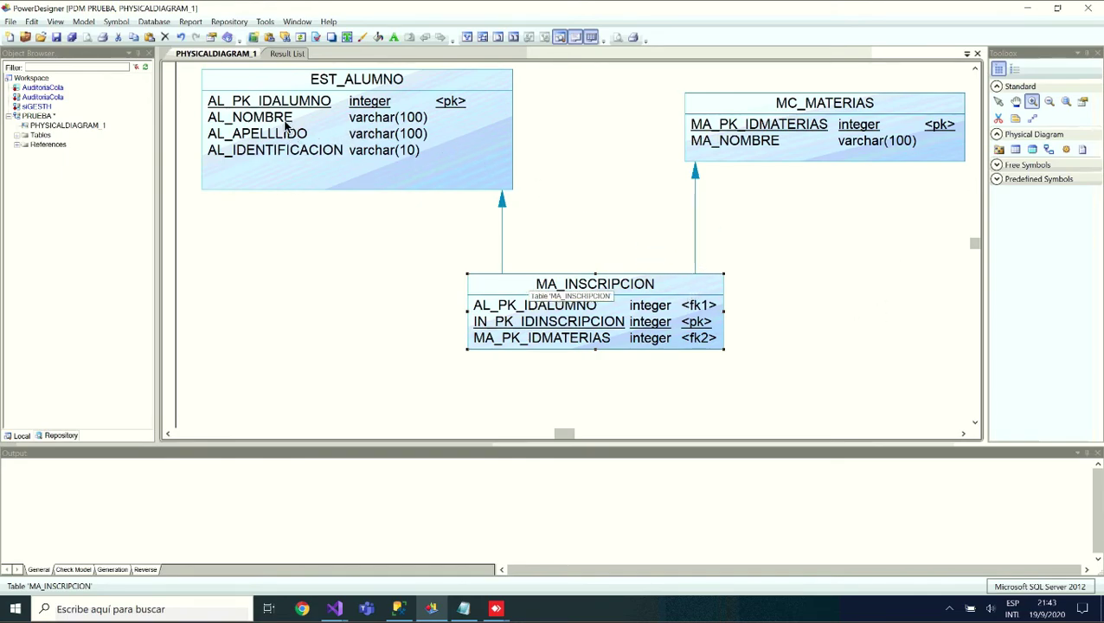
{"action": "left_click", "coordinate": [1000, 103]}
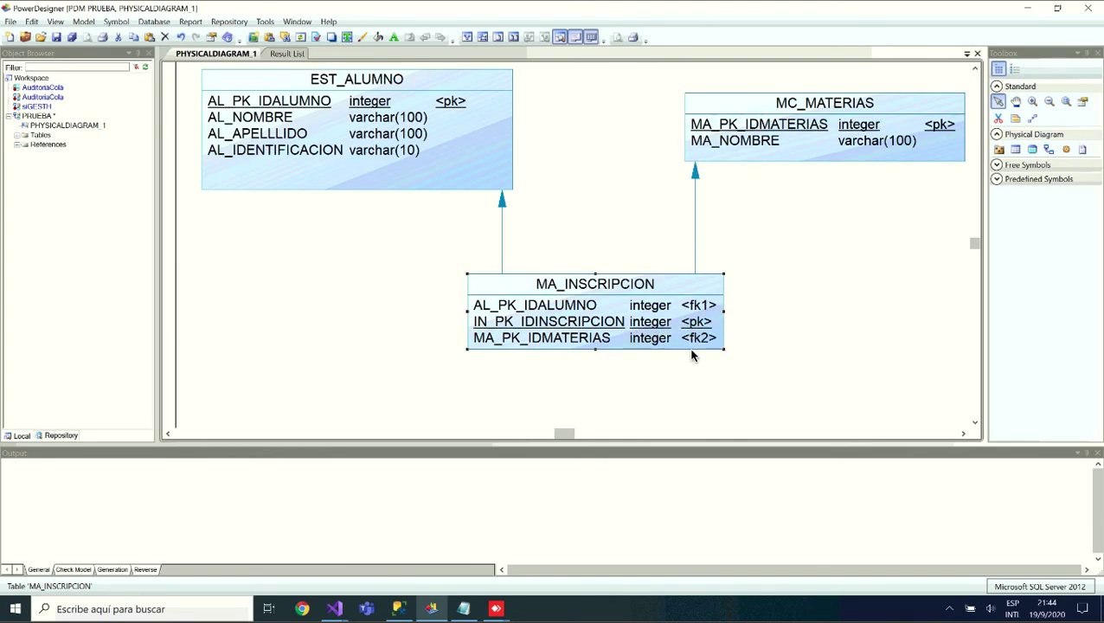
Place a new table in the empty area below the EST_ALUMNO table
{"action": "mouse_move", "coordinate": [574, 435]}
{"action": "left_mouse_down"}
{"action": "mouse_move", "coordinate": [591, 436]}
{"action": "mouse_move", "coordinate": [552, 437]}
{"action": "left_mouse_up"}
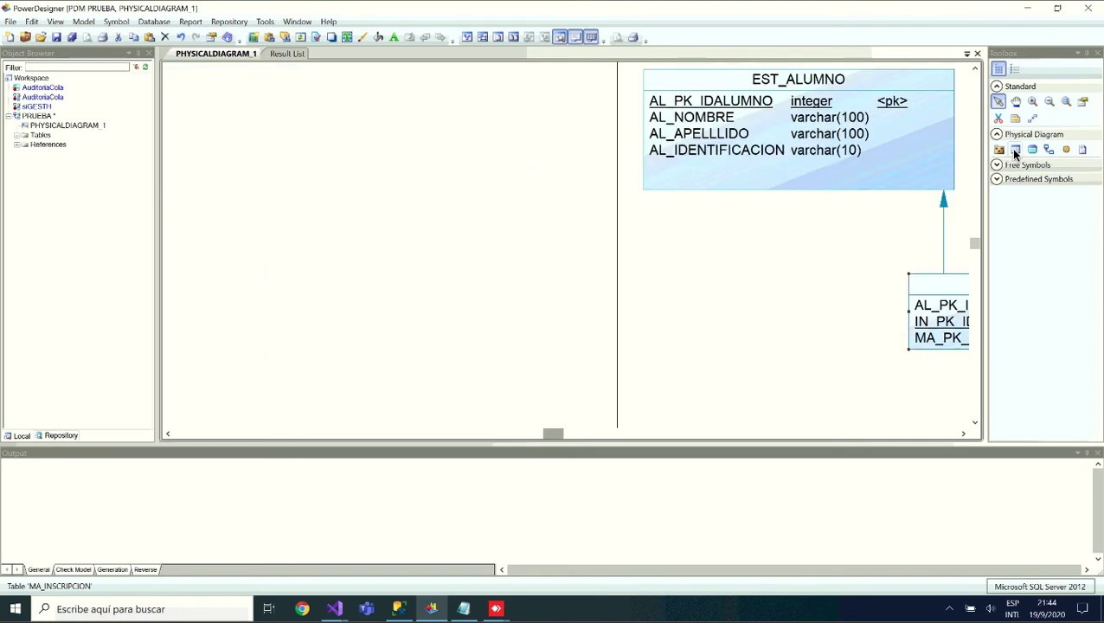
{"action": "left_click", "coordinate": [1015, 149]}
{"action": "left_click", "coordinate": [721, 369]}
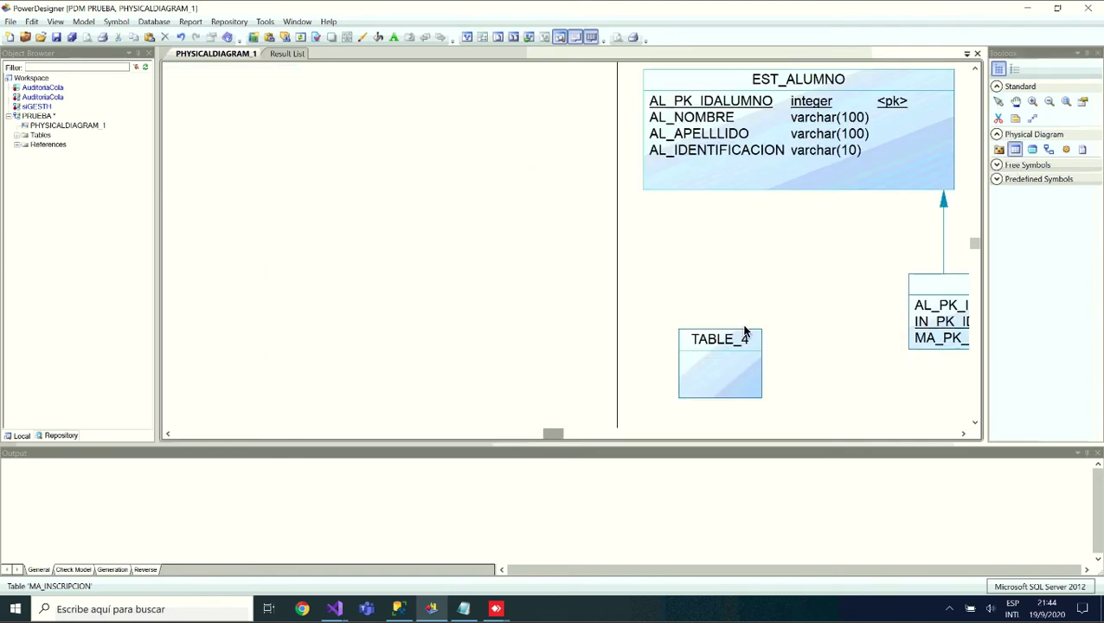
{"action": "left_click", "coordinate": [739, 341]}
{"action": "left_click", "coordinate": [998, 101]}
{"action": "left_click", "coordinate": [773, 316]}
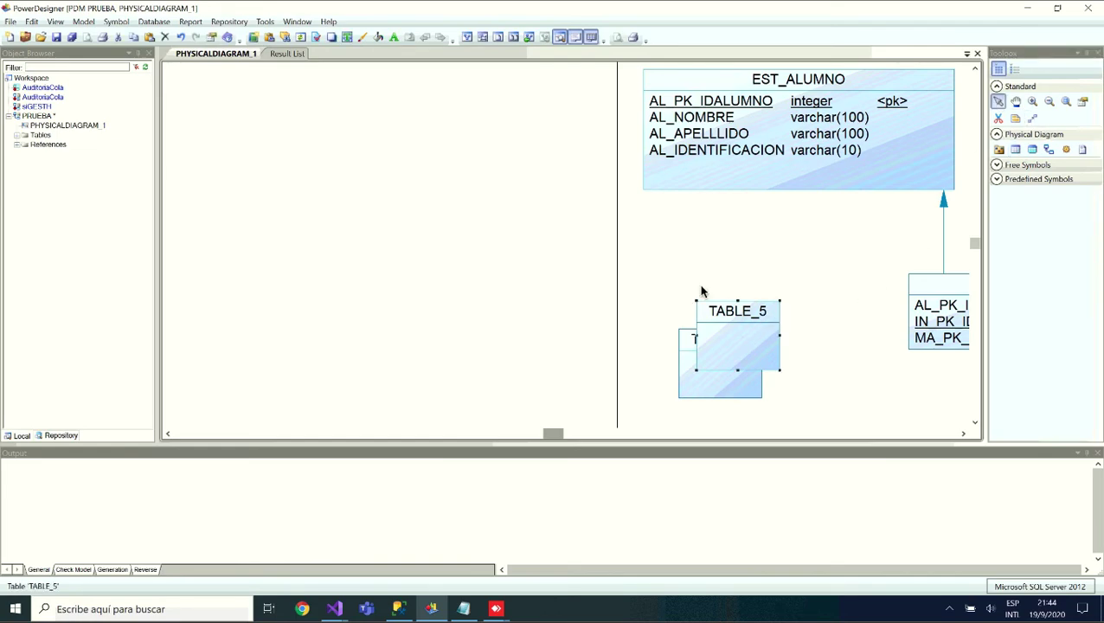
{"action": "right_click", "coordinate": [750, 340]}
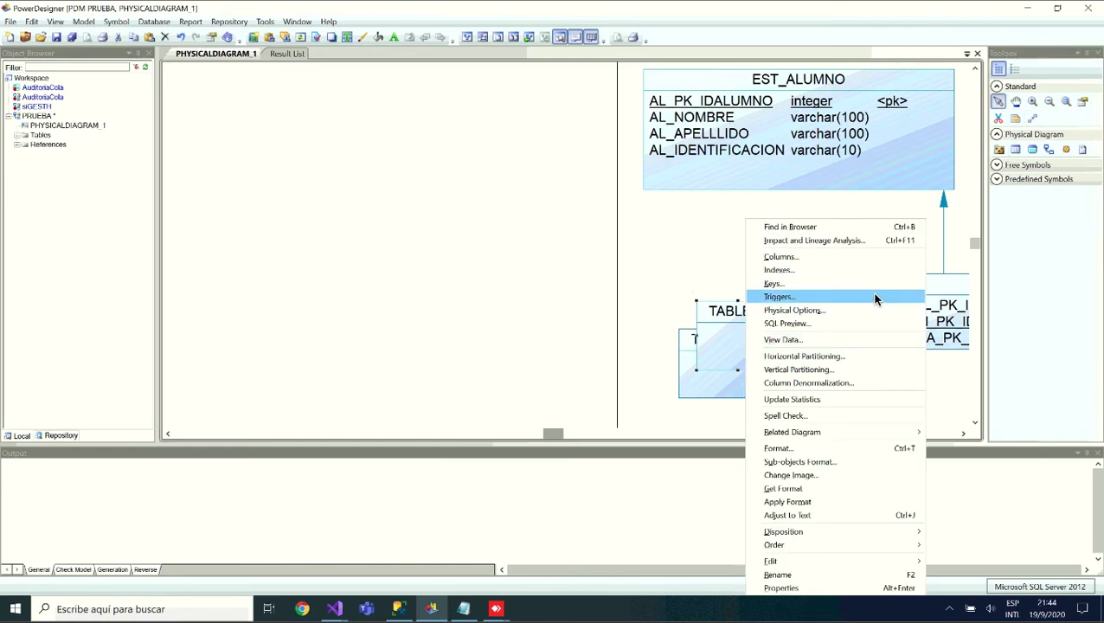
{"action": "mouse_move", "coordinate": [821, 562]}
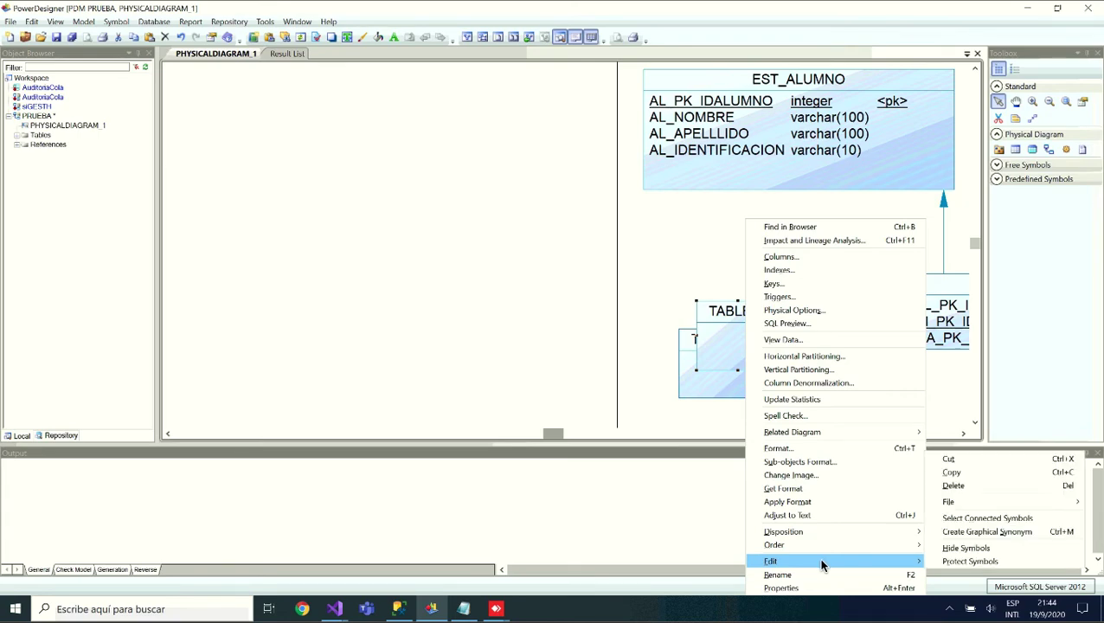
{"action": "left_click", "coordinate": [973, 486]}
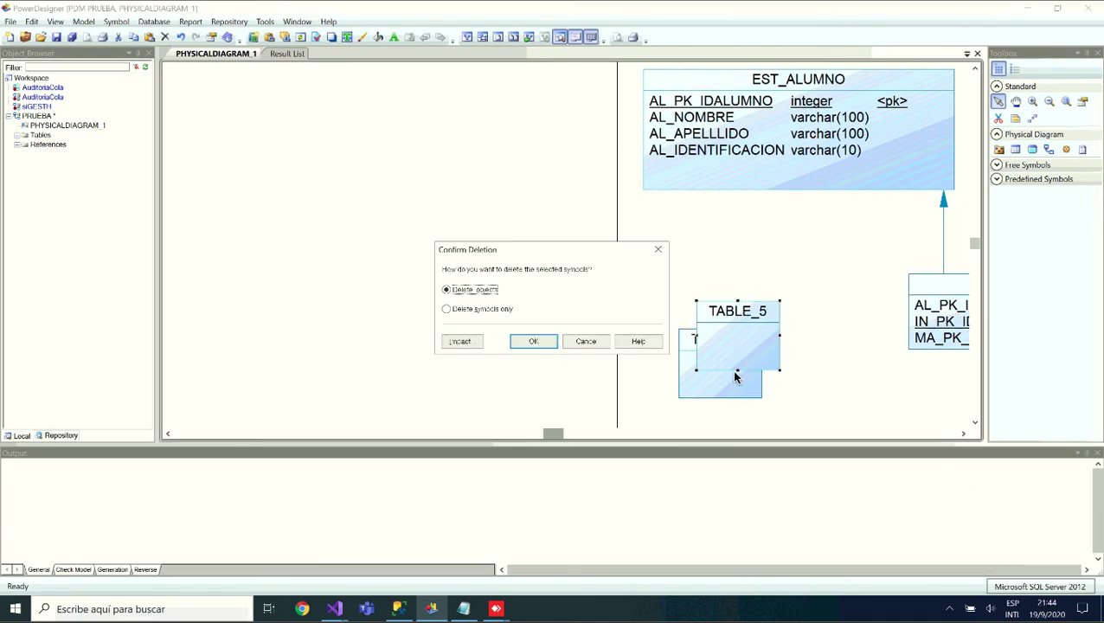
{"action": "left_click", "coordinate": [535, 342]}
Move the new empty table up and outward so it sits just below the lower-left corner of EST_ALUMNO
{"action": "left_click_drag", "start_coordinate": [701, 358], "coordinate": [606, 235]}
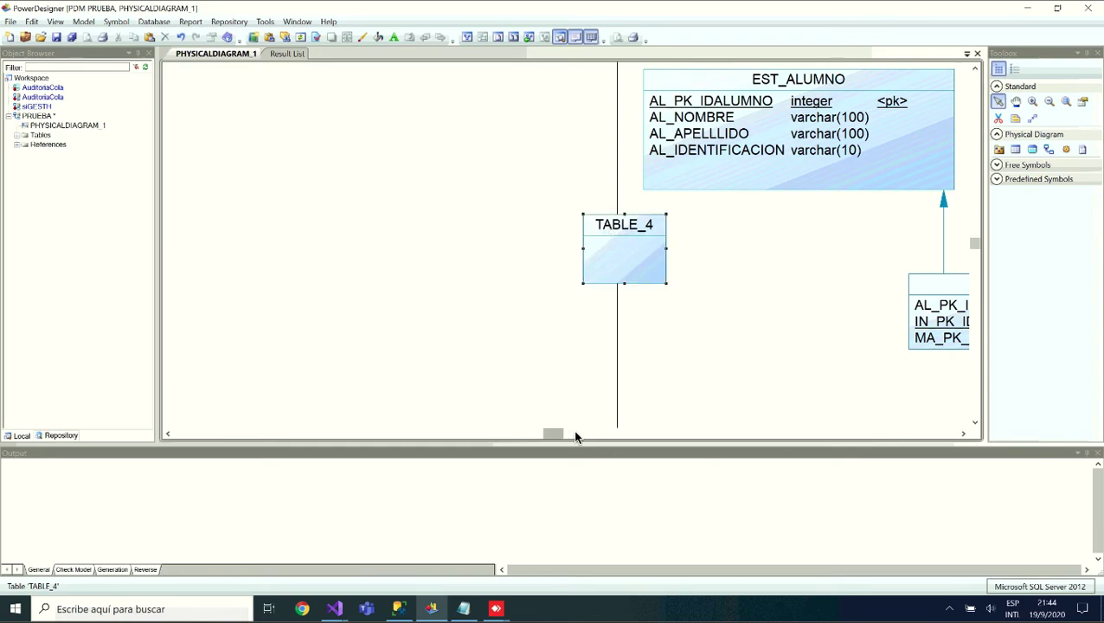
{"action": "scroll", "coordinate": [660, 370], "scroll_direction": "right", "scroll_amount": 5}
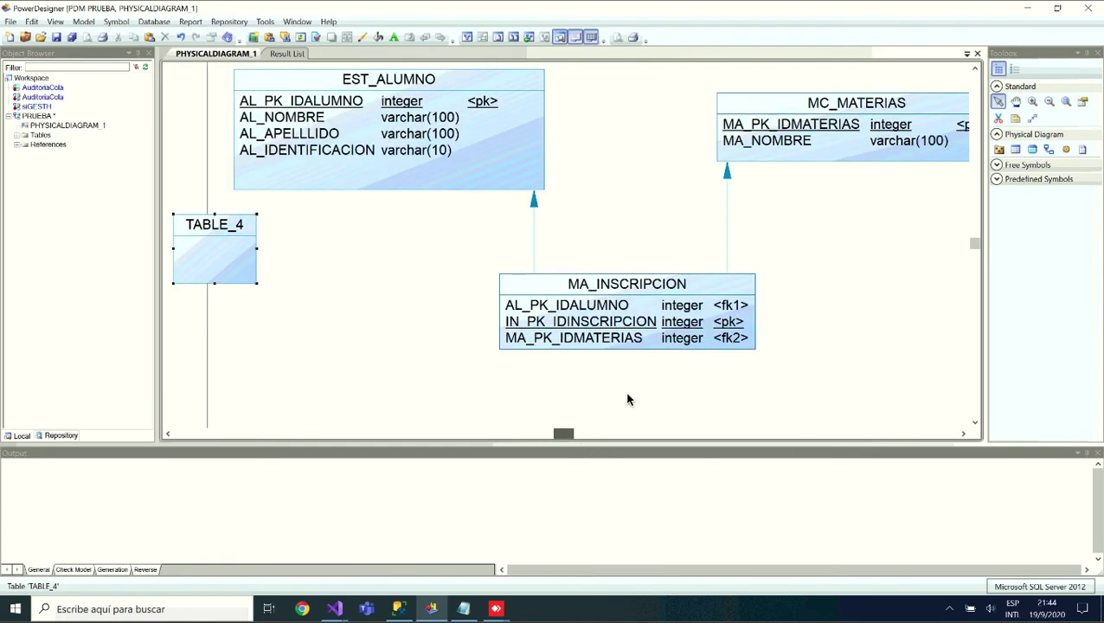
{"action": "scroll", "coordinate": [605, 415], "scroll_direction": "right", "scroll_amount": 4}
{"action": "left_click_drag", "start_coordinate": [570, 435], "coordinate": [503, 437]}
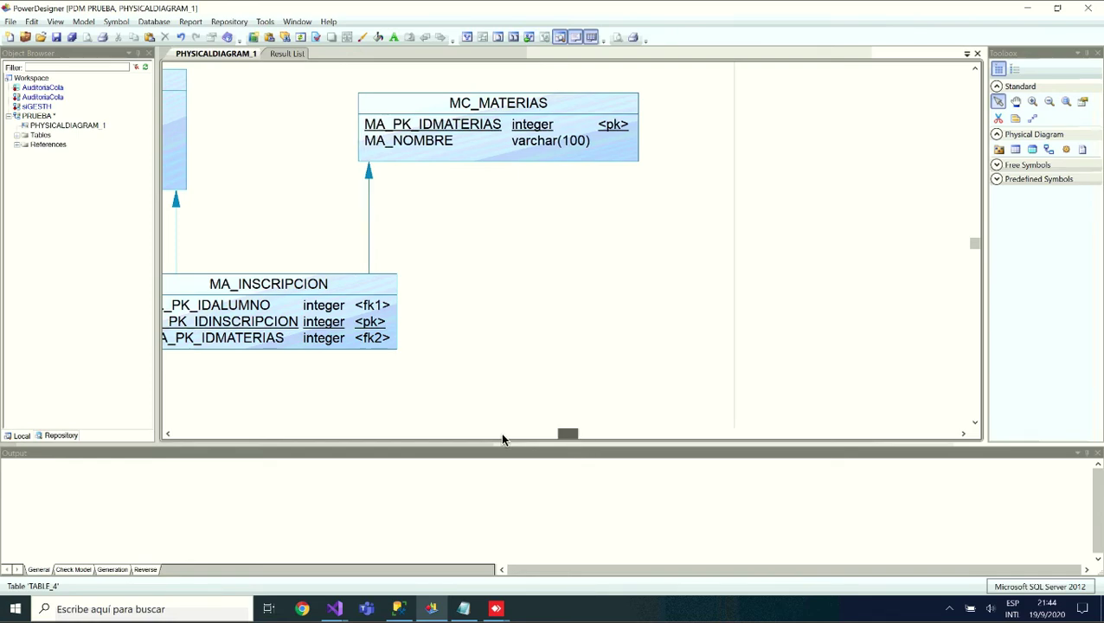
{"action": "left_click", "coordinate": [963, 434]}
{"action": "left_click_drag", "start_coordinate": [963, 435], "coordinate": [963, 434]}
{"action": "left_click_drag", "start_coordinate": [533, 440], "coordinate": [559, 433]}
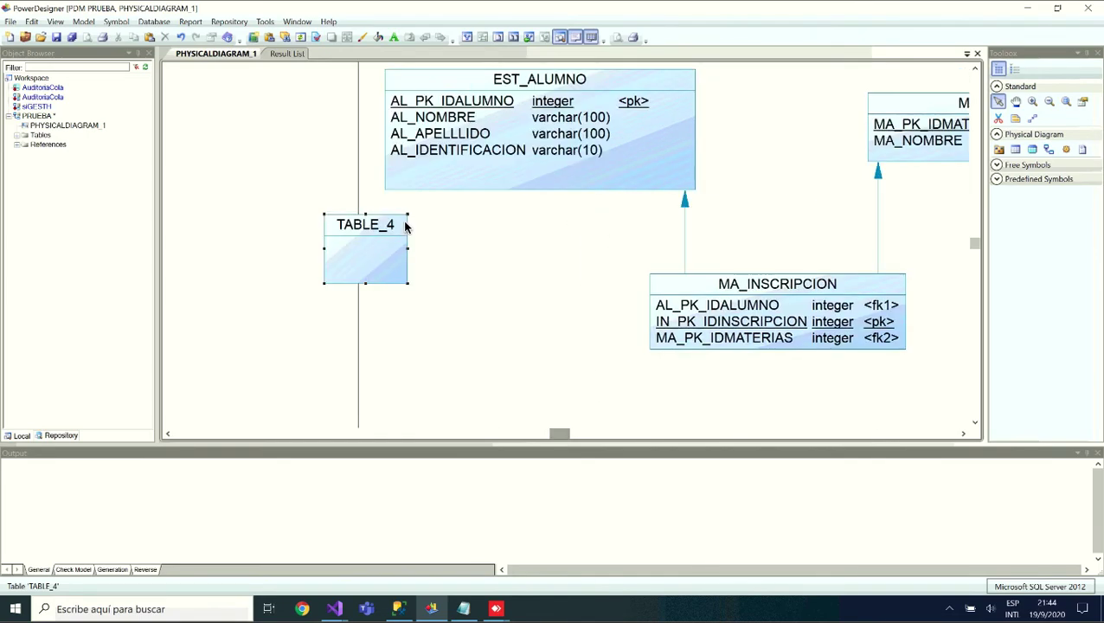
Rename the new empty table as AG_Estados in its properties
{"action": "double_click", "coordinate": [387, 232]}
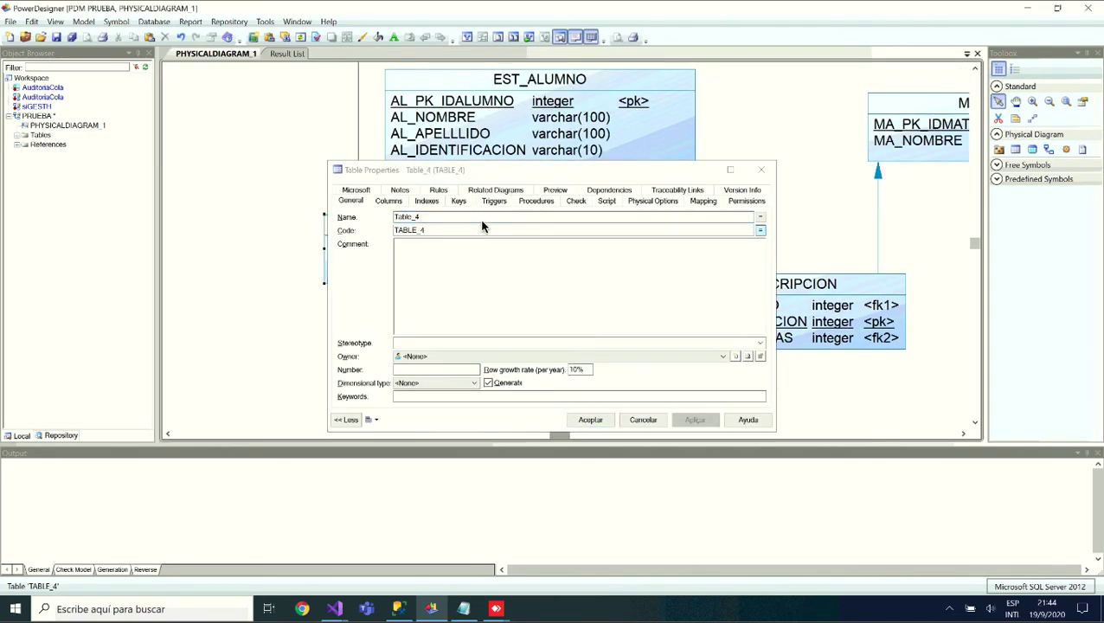
{"action": "key", "text": "BackSpace"}
{"action": "key", "text": "BackSpace"}
{"action": "key", "text": "BackSpace"}
{"action": "key", "text": "BackSpace"}
{"action": "key", "text": "BackSpace"}
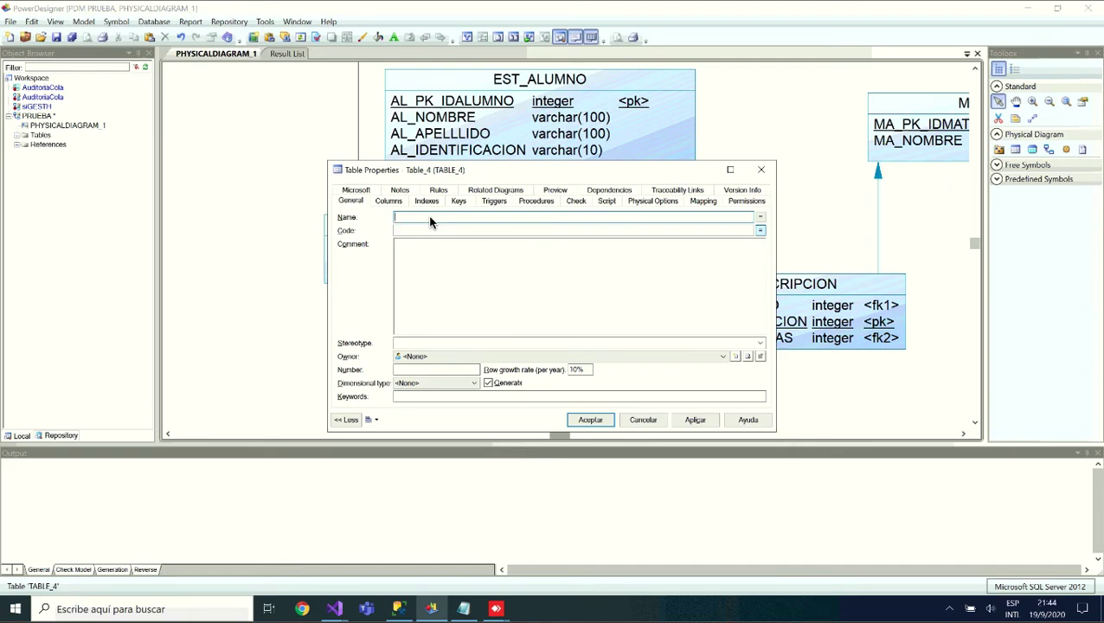
{"action": "type", "text": "AD"}
{"action": "type", "text": "A"}
{"action": "type", "text": "G_Estados"}
Add a first column named Es_PK_IdEstado to the AG_Estados table
{"action": "left_click", "coordinate": [391, 201]}
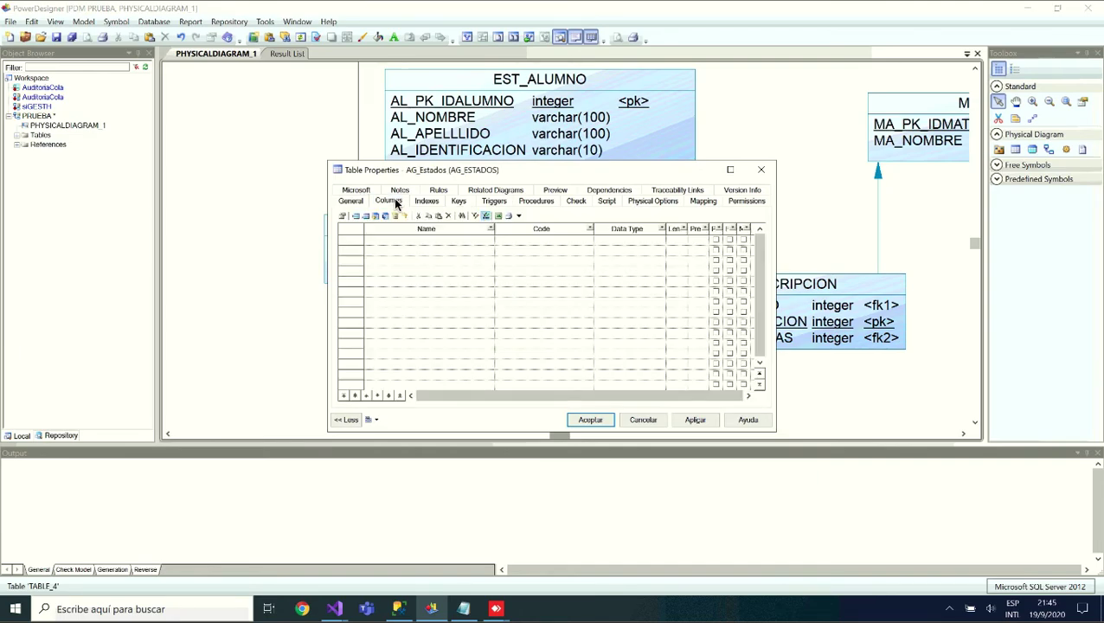
{"action": "left_click", "coordinate": [366, 202]}
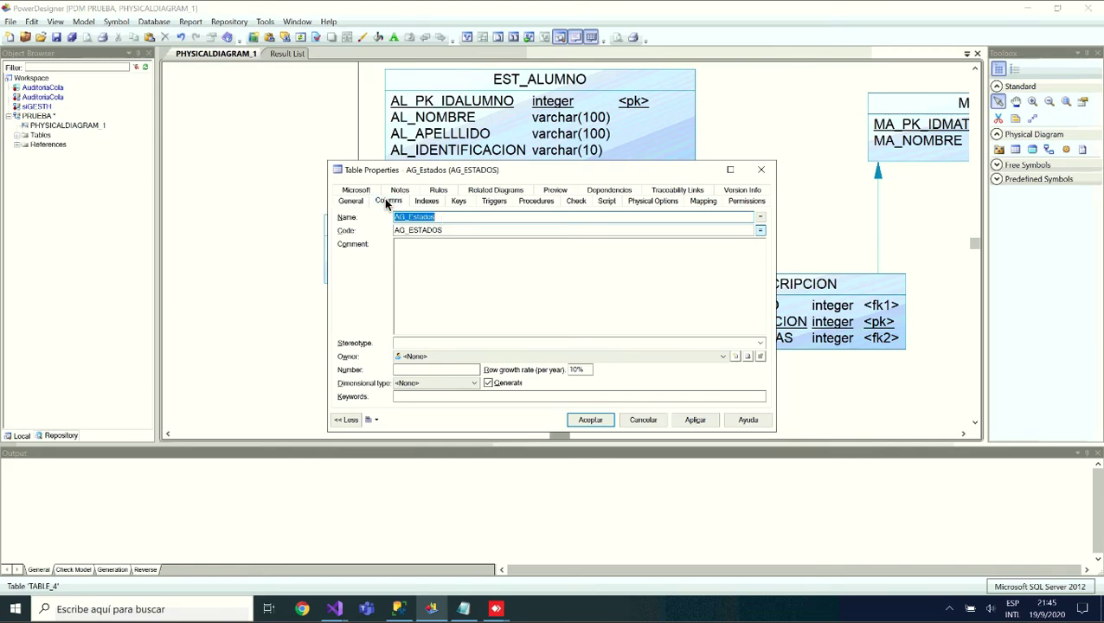
{"action": "left_click", "coordinate": [387, 201]}
{"action": "left_click", "coordinate": [411, 240]}
{"action": "type", "text": "Es"}
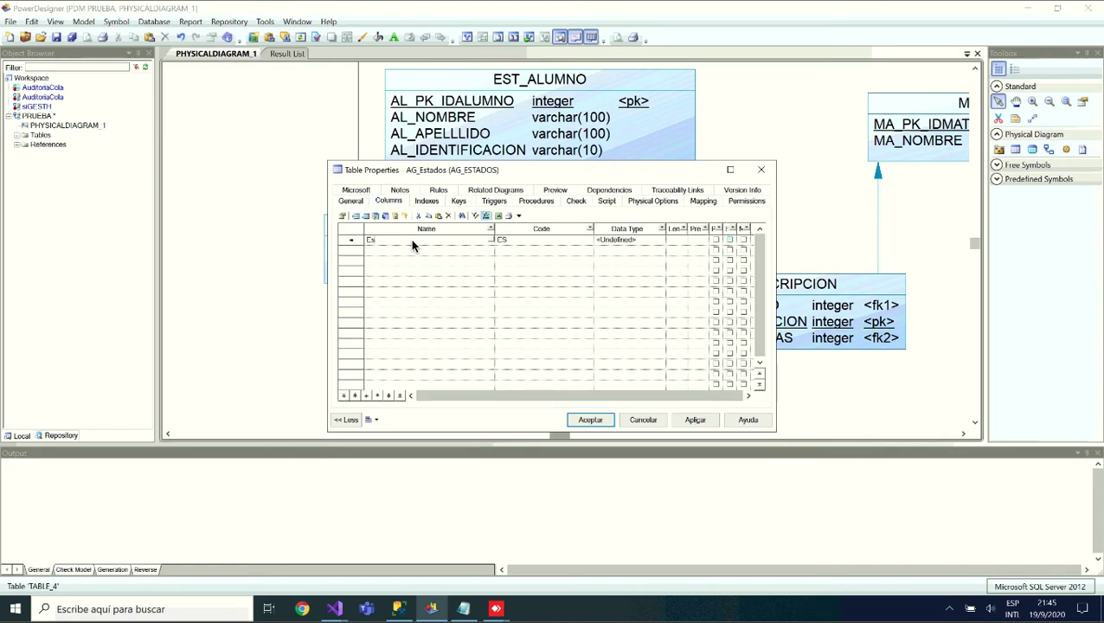
{"action": "type", "text": "_PK_IdEstado"}
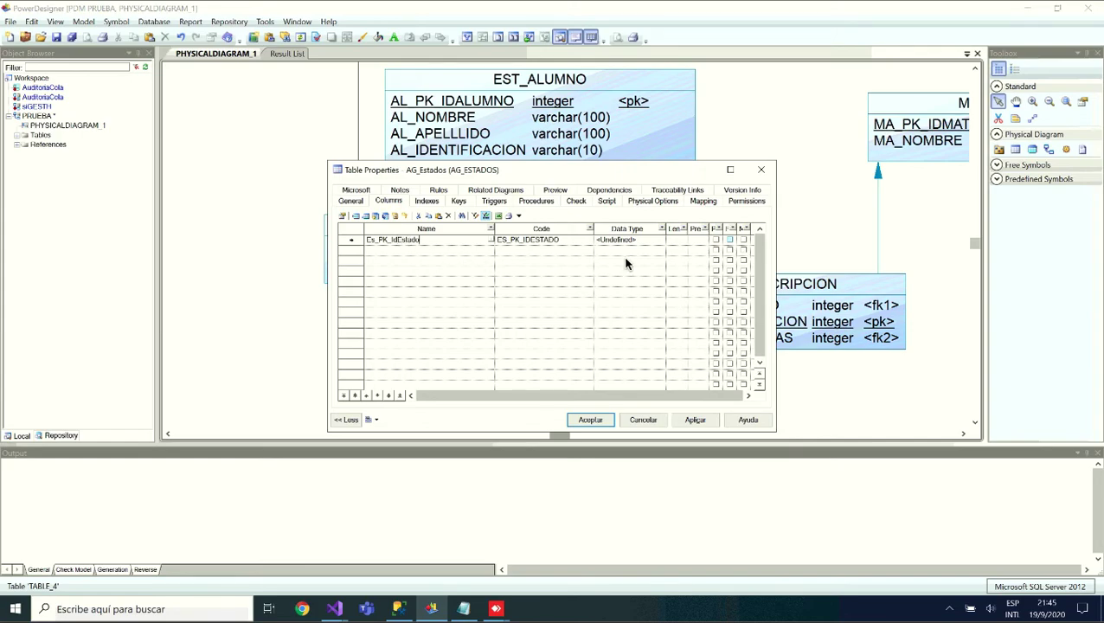
Set the Es_PK_IdEstado column's data type to integer and mark it as the primary key
{"action": "left_click", "coordinate": [654, 244]}
{"action": "left_click", "coordinate": [656, 242]}
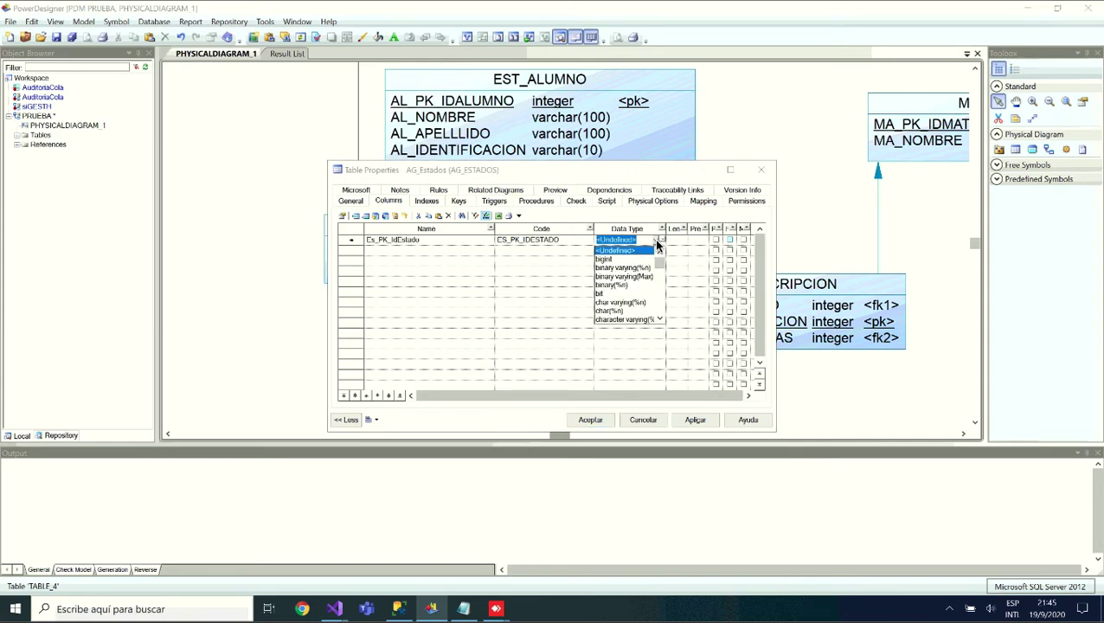
{"action": "left_click_drag", "start_coordinate": [665, 270], "coordinate": [671, 309]}
{"action": "key", "text": "i"}
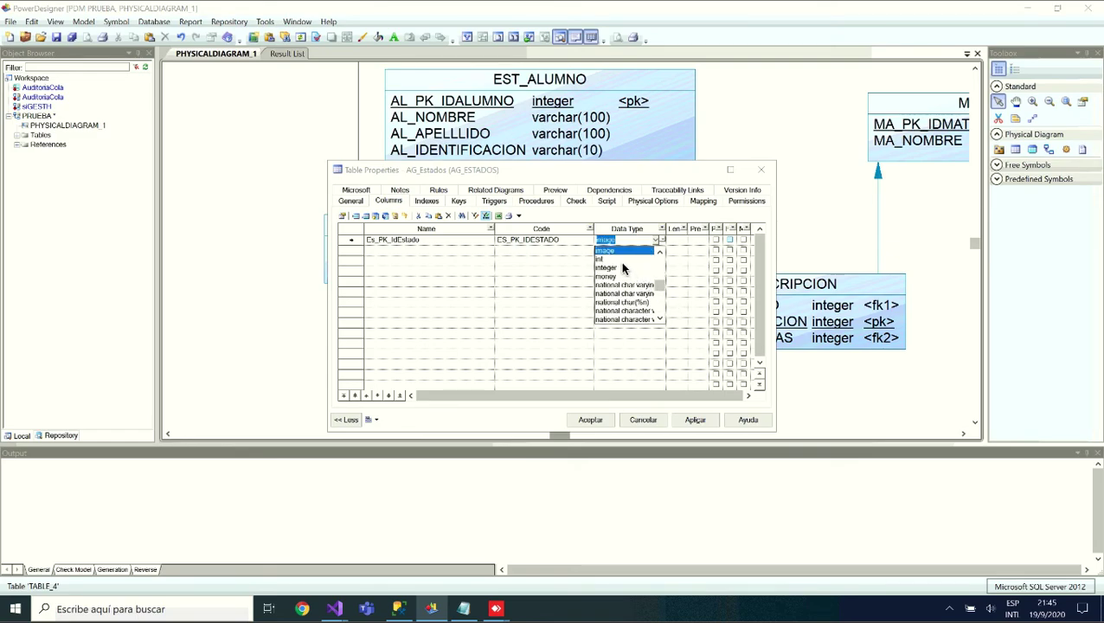
{"action": "key", "text": "Down"}
{"action": "key", "text": "Down"}
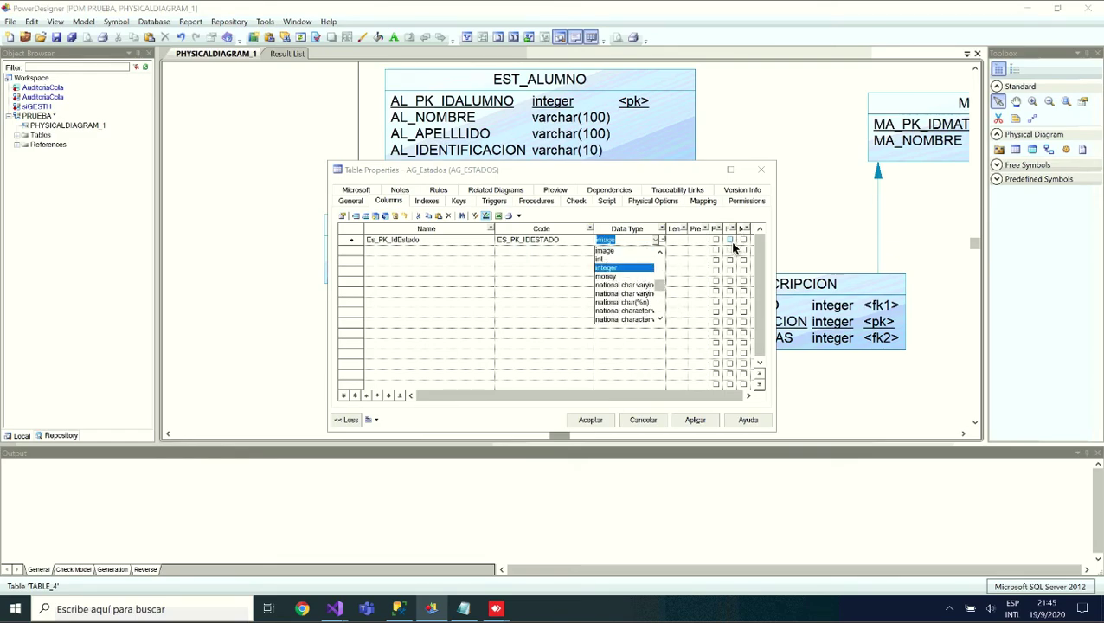
{"action": "key", "text": "Return"}
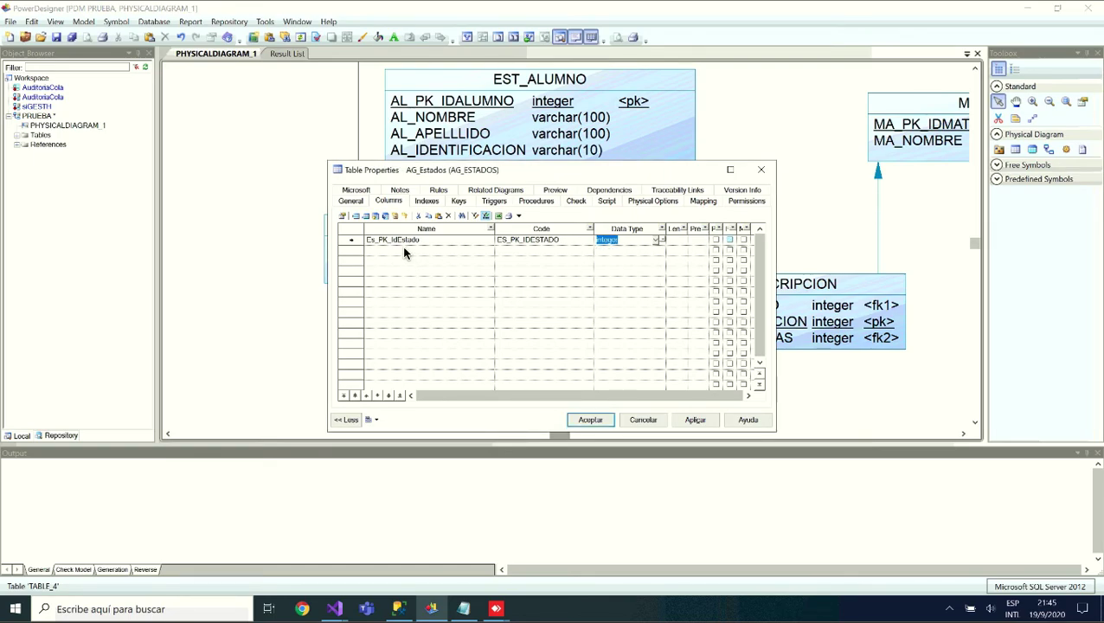
{"action": "left_click", "coordinate": [716, 242]}
Add a mandatory second column named ES_Nombre to AG_Estados with data type varchar(%n) and length 100
{"action": "left_click", "coordinate": [404, 251]}
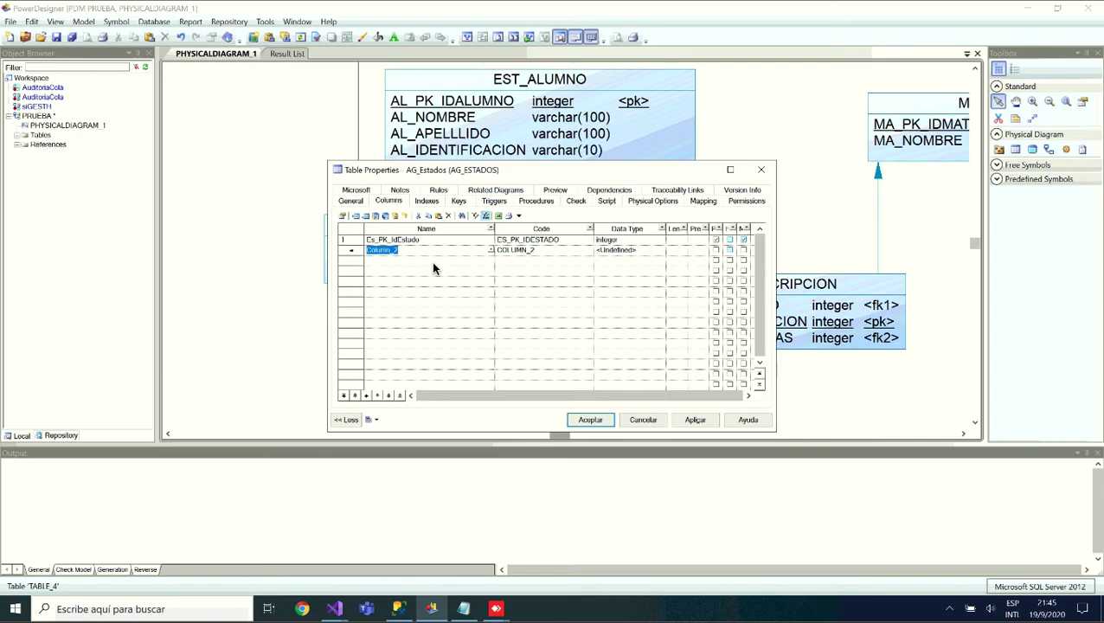
{"action": "type", "text": "ES_Nombre"}
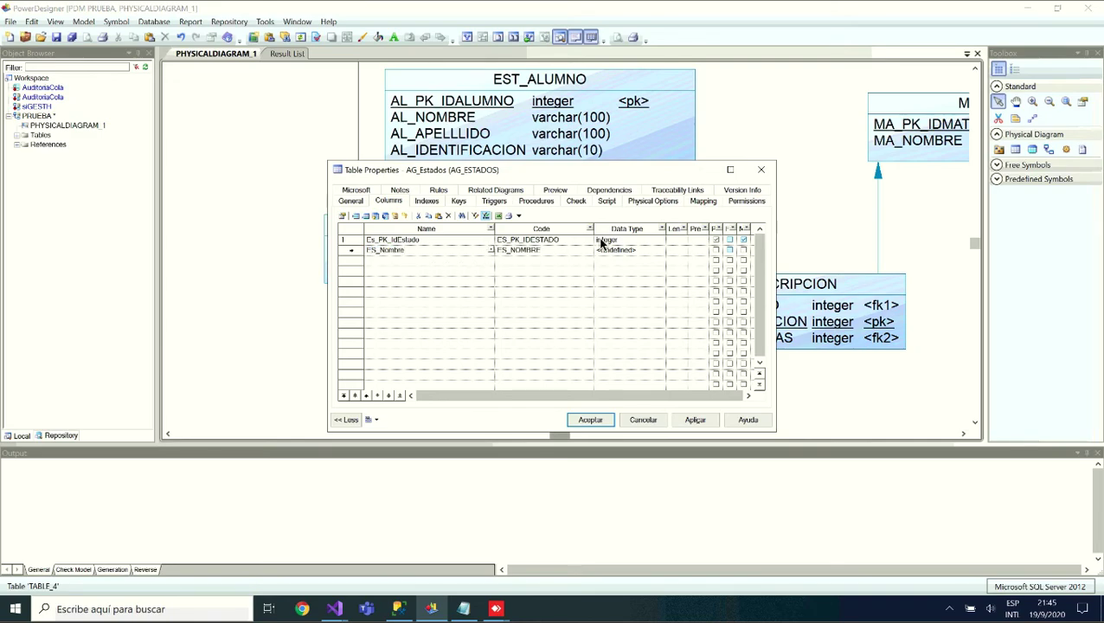
{"action": "left_click", "coordinate": [642, 252]}
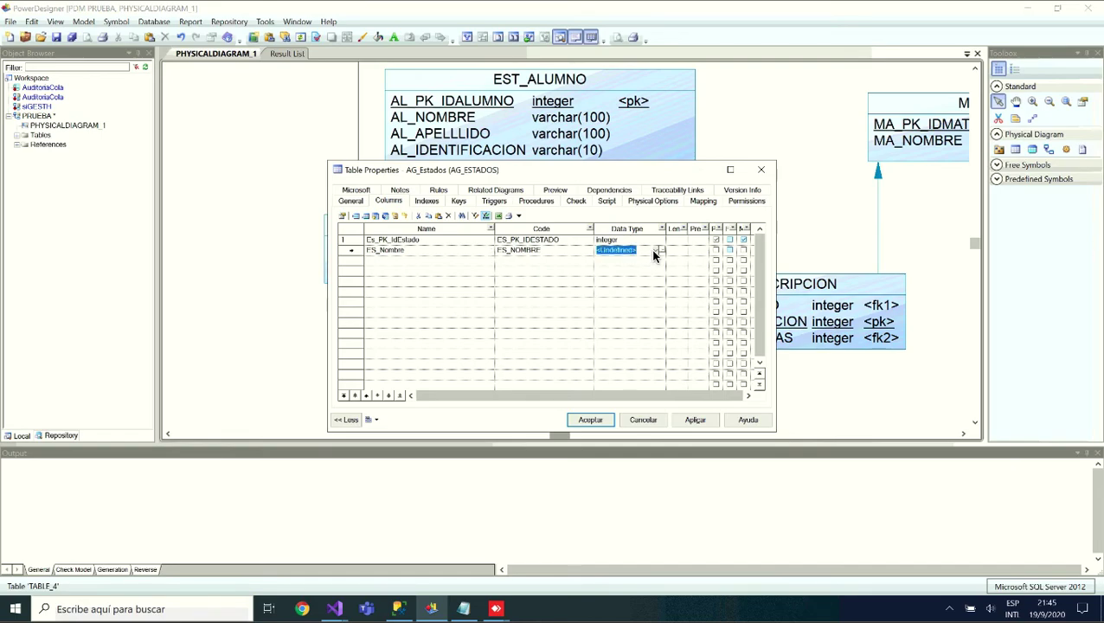
{"action": "left_click", "coordinate": [659, 250]}
{"action": "left_click_drag", "start_coordinate": [657, 268], "coordinate": [661, 326]}
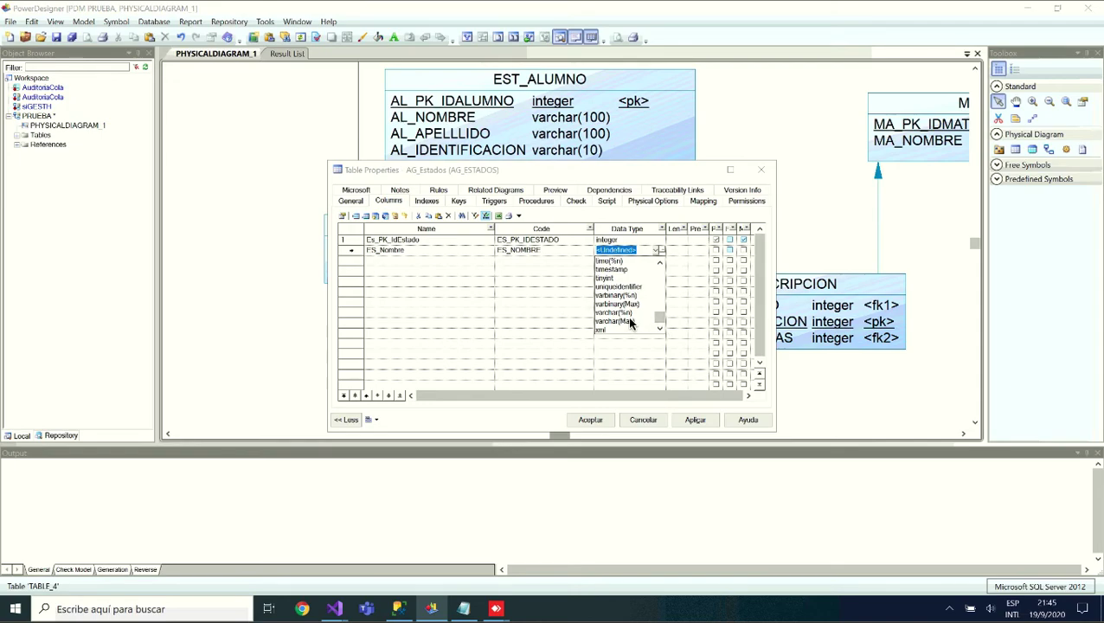
{"action": "left_click", "coordinate": [623, 313]}
{"action": "left_click", "coordinate": [679, 253]}
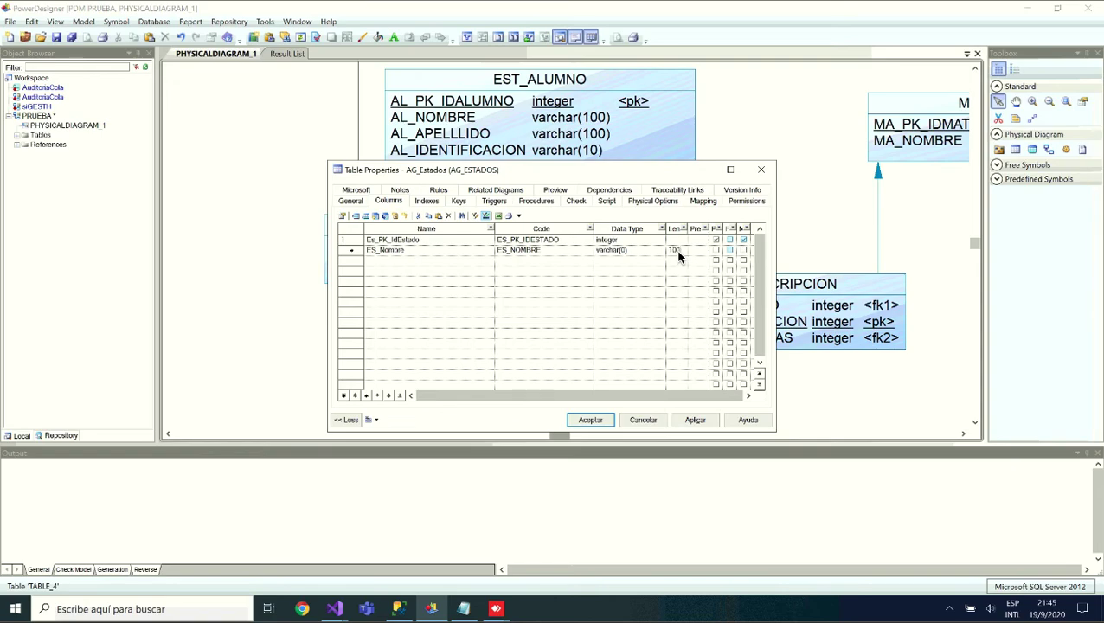
{"action": "left_click", "coordinate": [745, 252]}
Apply and close the AG_Estados table properties, and move the table down level with MA_INSCRIPCION
{"action": "left_click", "coordinate": [352, 201]}
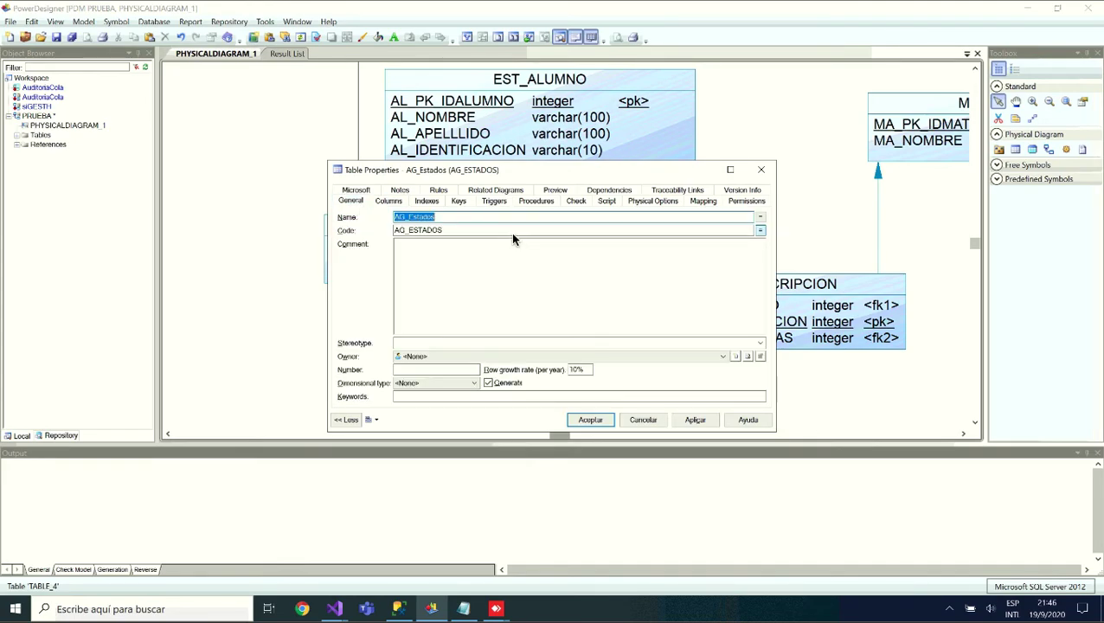
{"action": "left_click", "coordinate": [388, 201]}
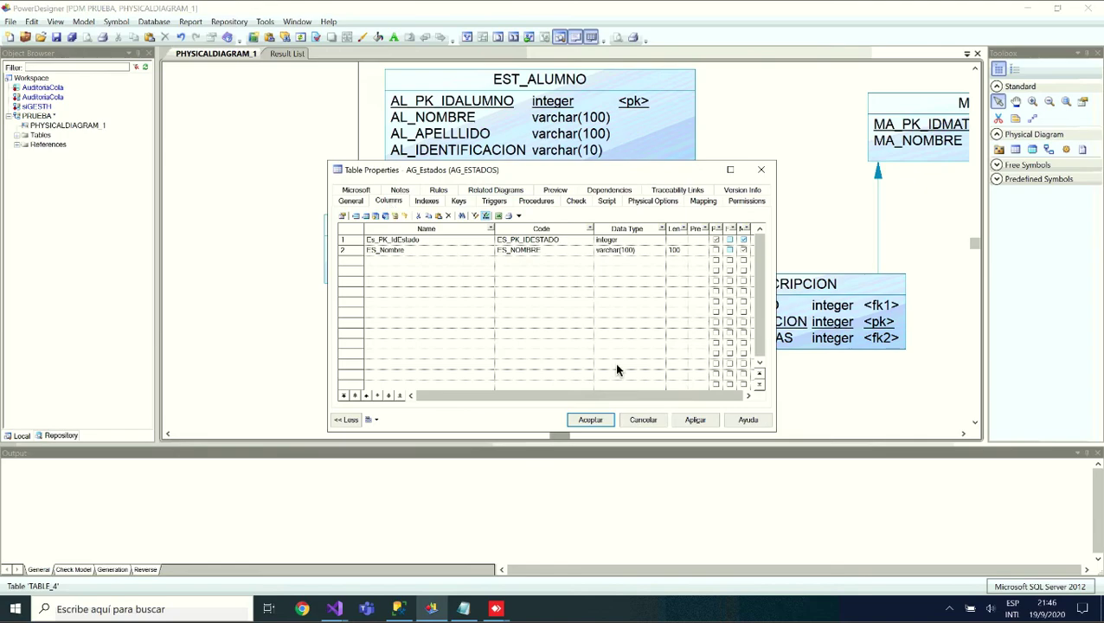
{"action": "left_click", "coordinate": [695, 420]}
{"action": "left_click", "coordinate": [592, 419]}
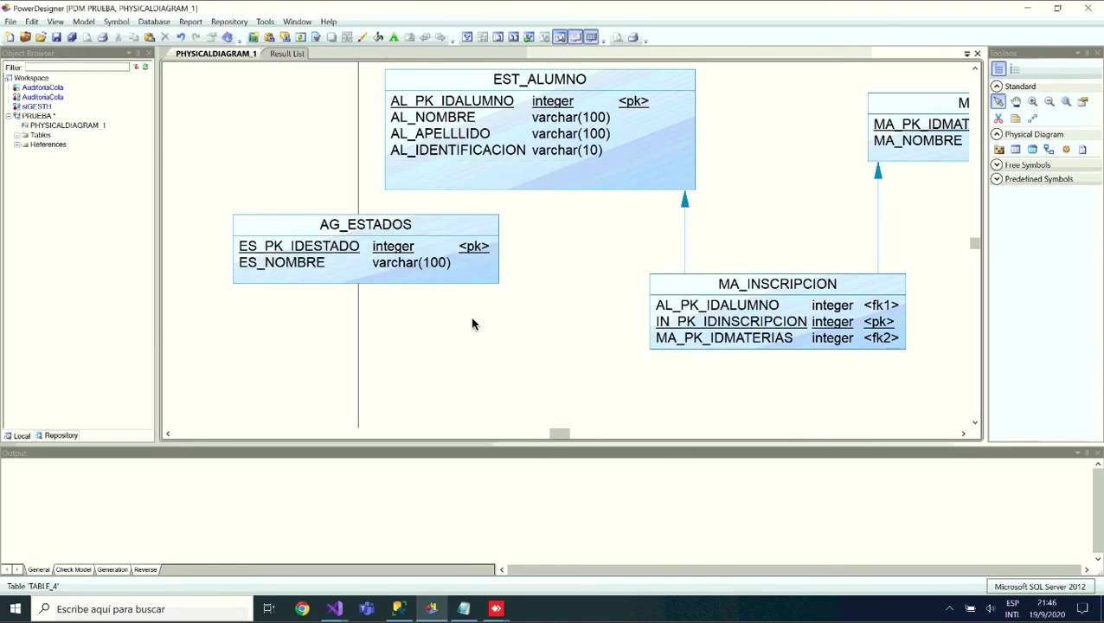
{"action": "left_click_drag", "start_coordinate": [428, 232], "coordinate": [439, 300]}
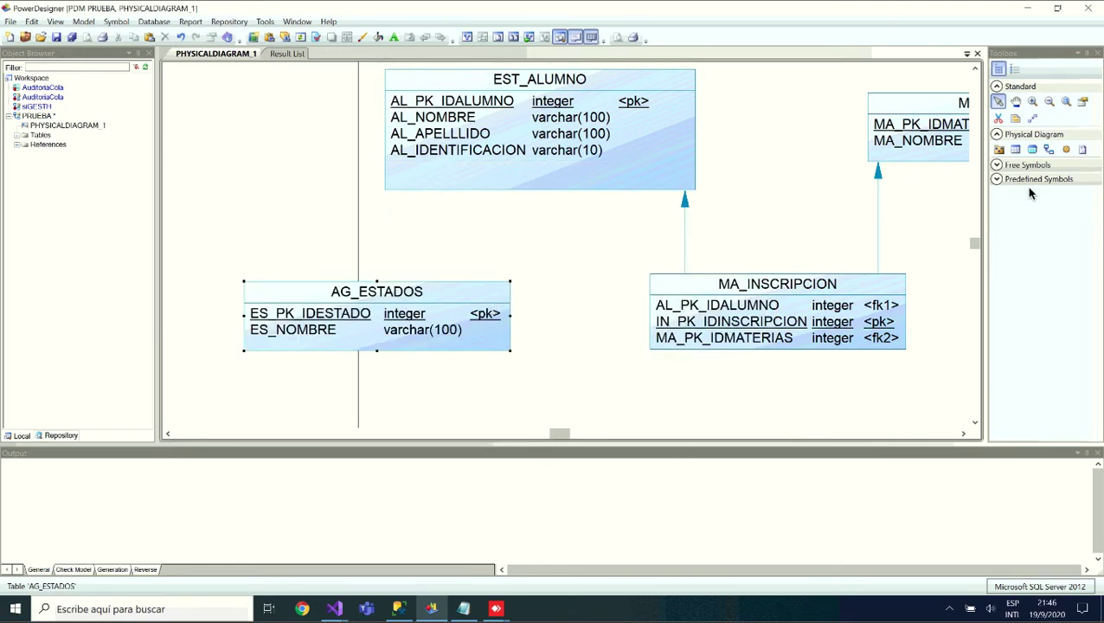
Draw a reference from AG_ESTADOS to MA_INSCRIPCION
{"action": "left_click", "coordinate": [1047, 150]}
{"action": "left_click_drag", "start_coordinate": [502, 318], "coordinate": [699, 322]}
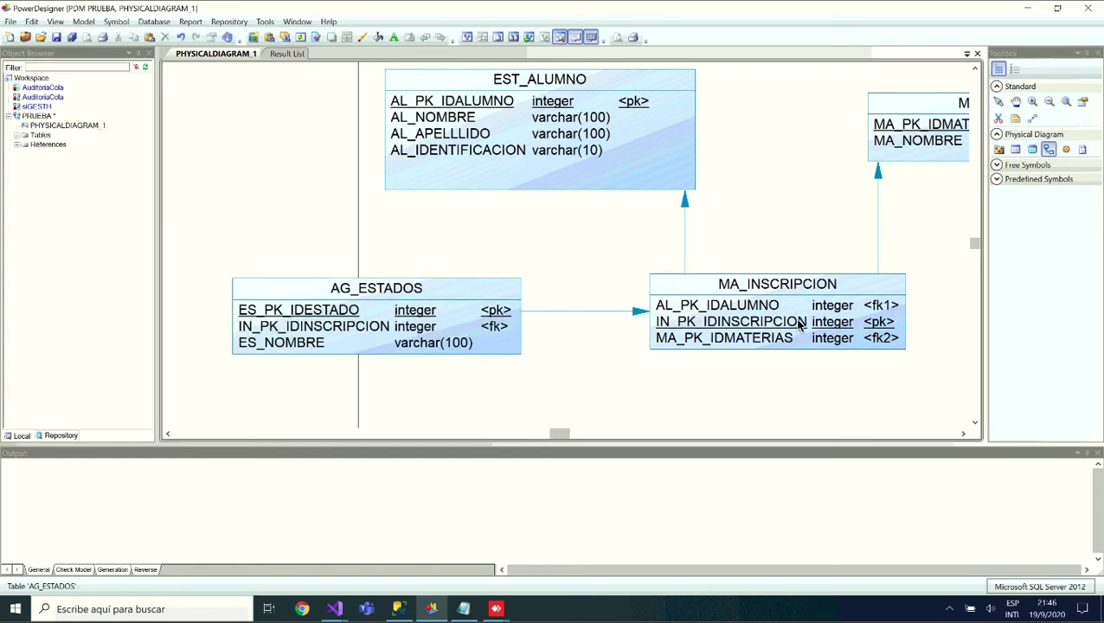
{"action": "left_click", "coordinate": [999, 102]}
{"action": "left_click", "coordinate": [629, 315]}
{"action": "double_click", "coordinate": [629, 315]}
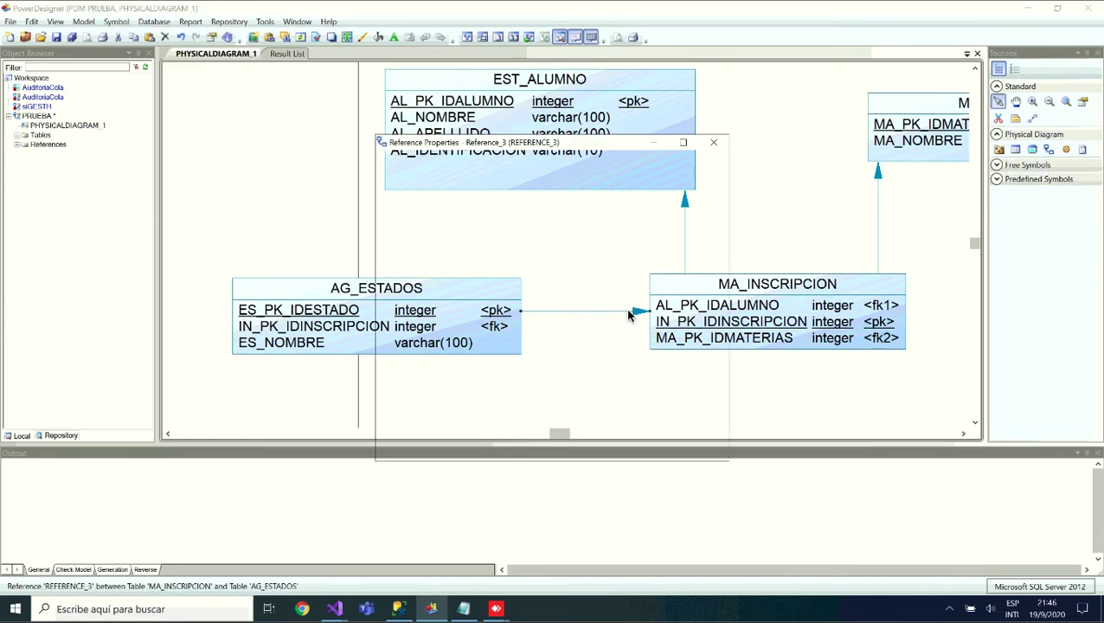
{"action": "left_click", "coordinate": [715, 144]}
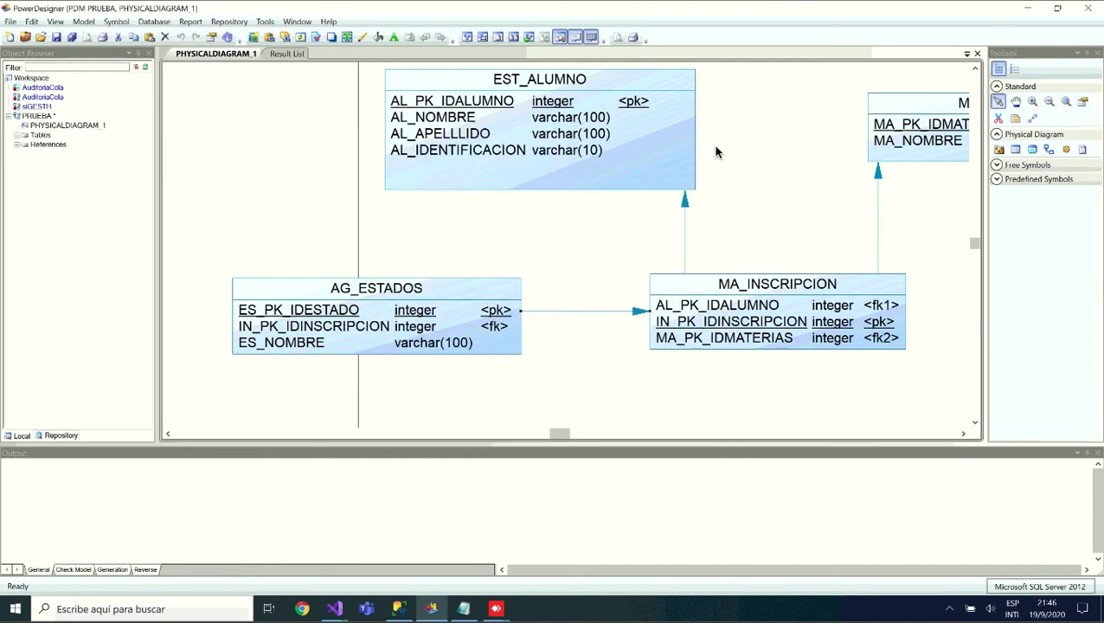
{"action": "right_click", "coordinate": [629, 314]}
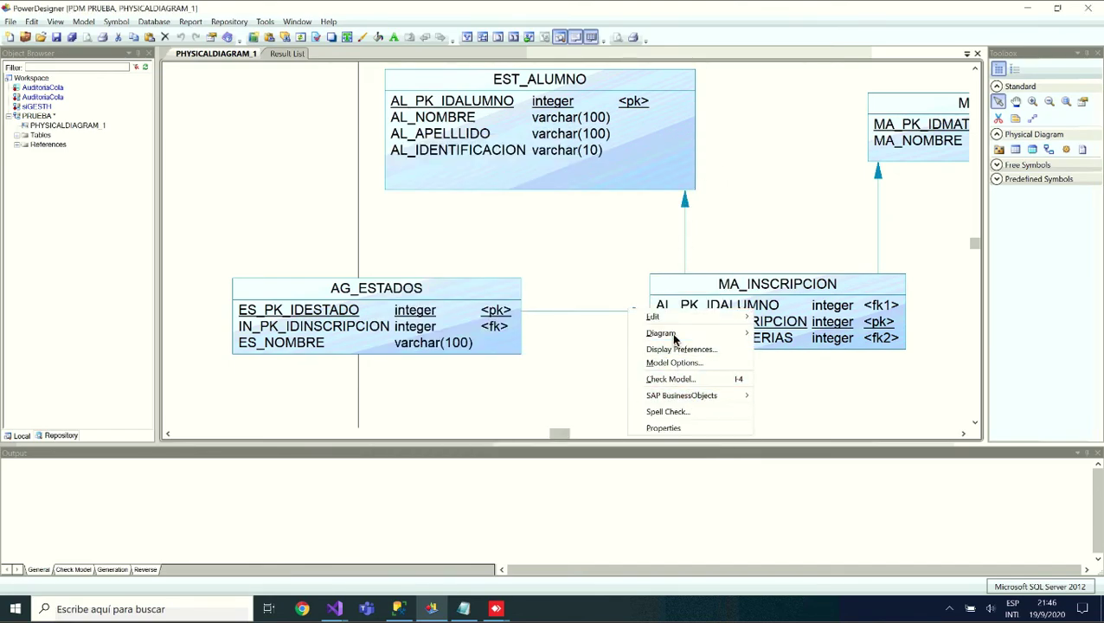
{"action": "mouse_move", "coordinate": [674, 324]}
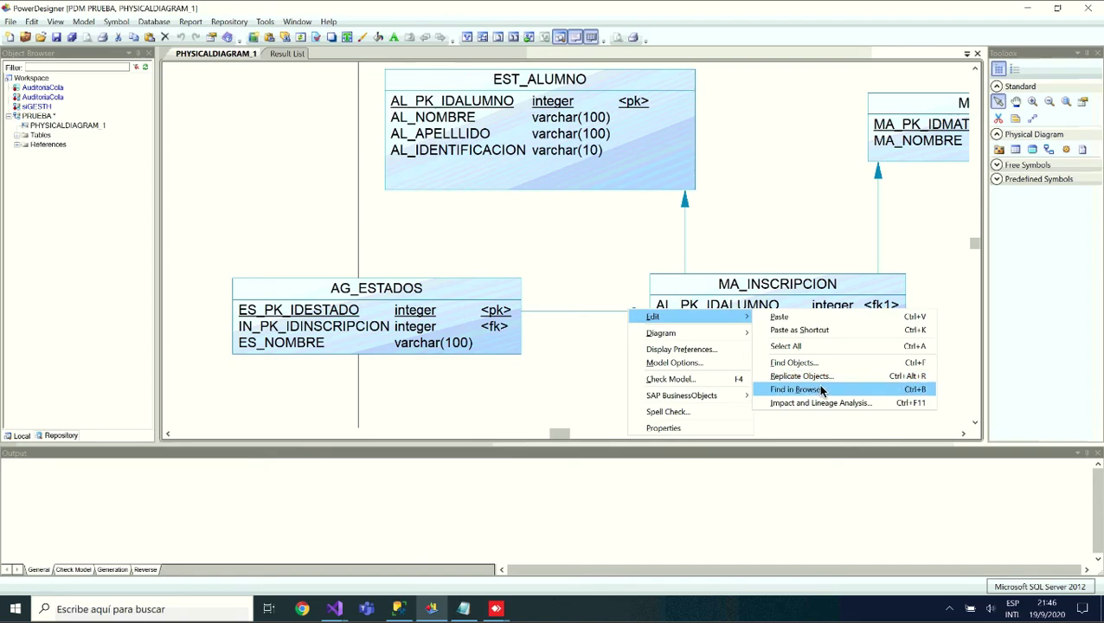
{"action": "left_click", "coordinate": [598, 313]}
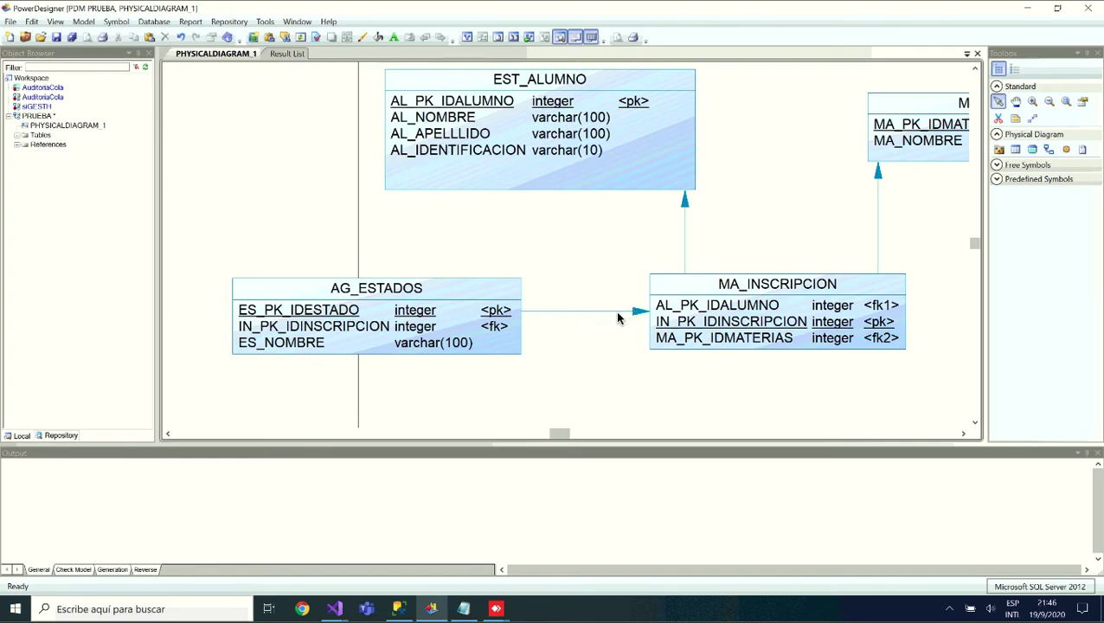
Delete the reference from AG_ESTADOS to MA_INSCRIPCION, using the Delete objects option
{"action": "mouse_move", "coordinate": [570, 435]}
{"action": "left_mouse_down"}
{"action": "mouse_move", "coordinate": [580, 434]}
{"action": "mouse_move", "coordinate": [505, 435]}
{"action": "mouse_move", "coordinate": [575, 434]}
{"action": "left_mouse_up"}
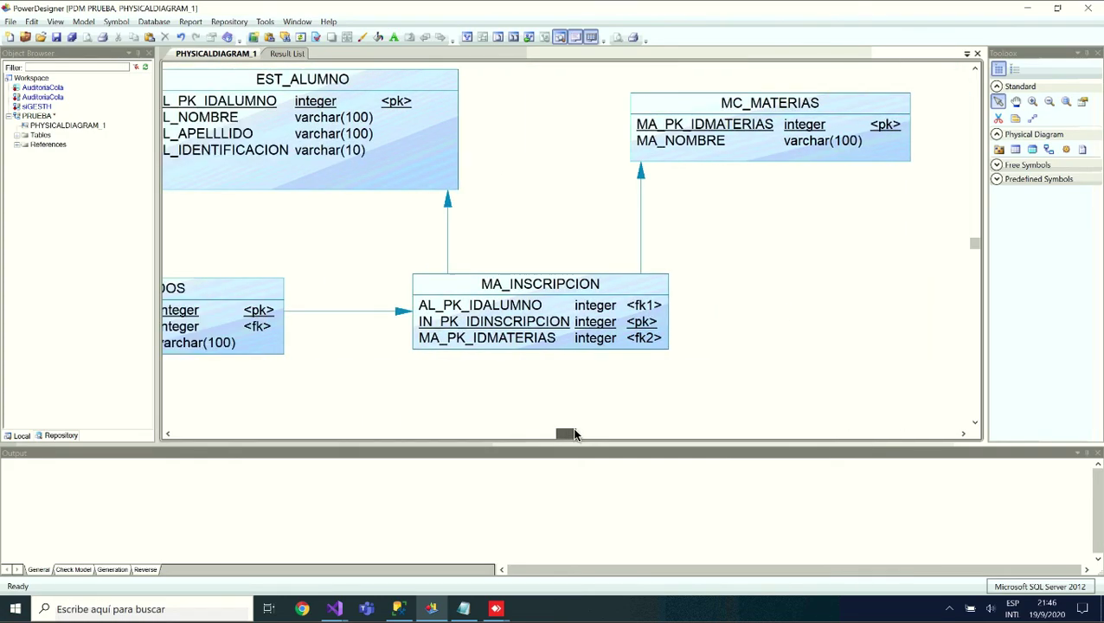
{"action": "left_click", "coordinate": [401, 315]}
{"action": "right_click", "coordinate": [401, 315]}
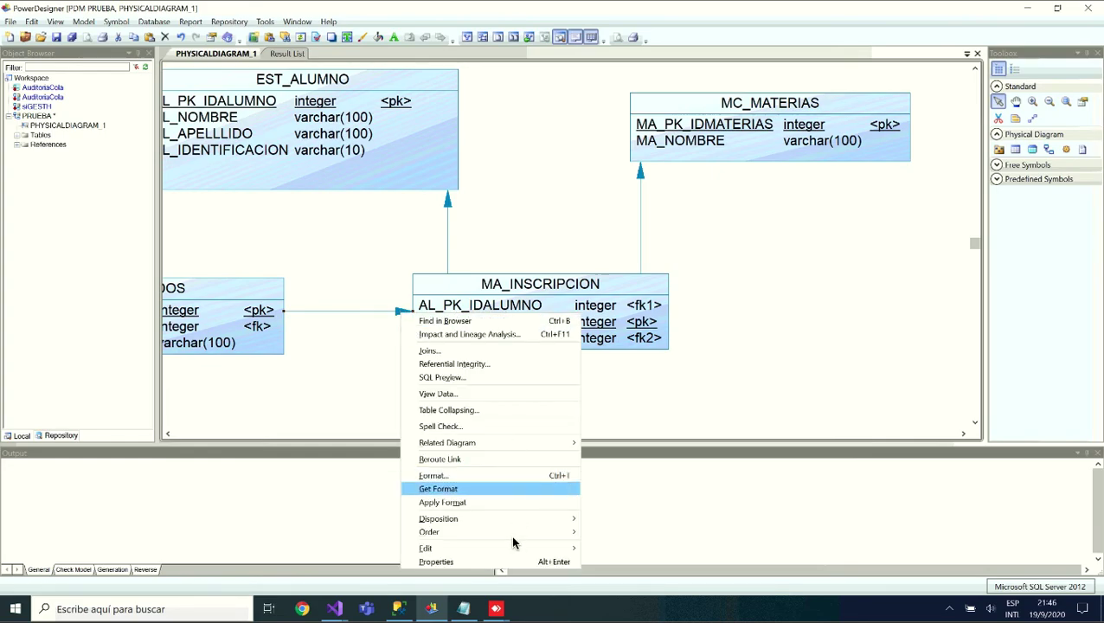
{"action": "mouse_move", "coordinate": [527, 552]}
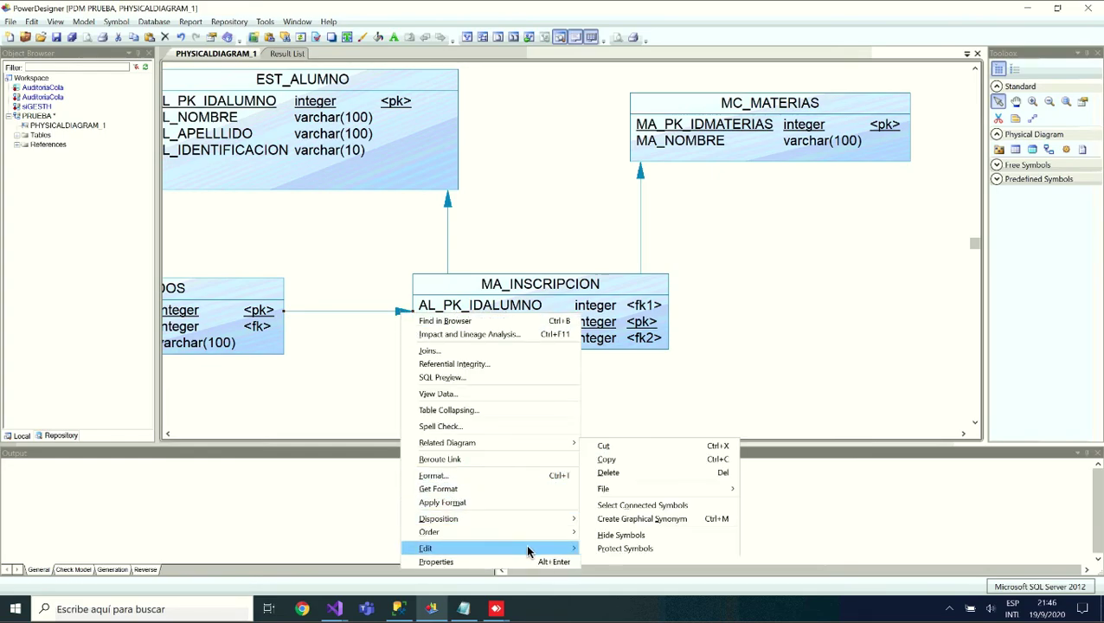
{"action": "left_click", "coordinate": [613, 471]}
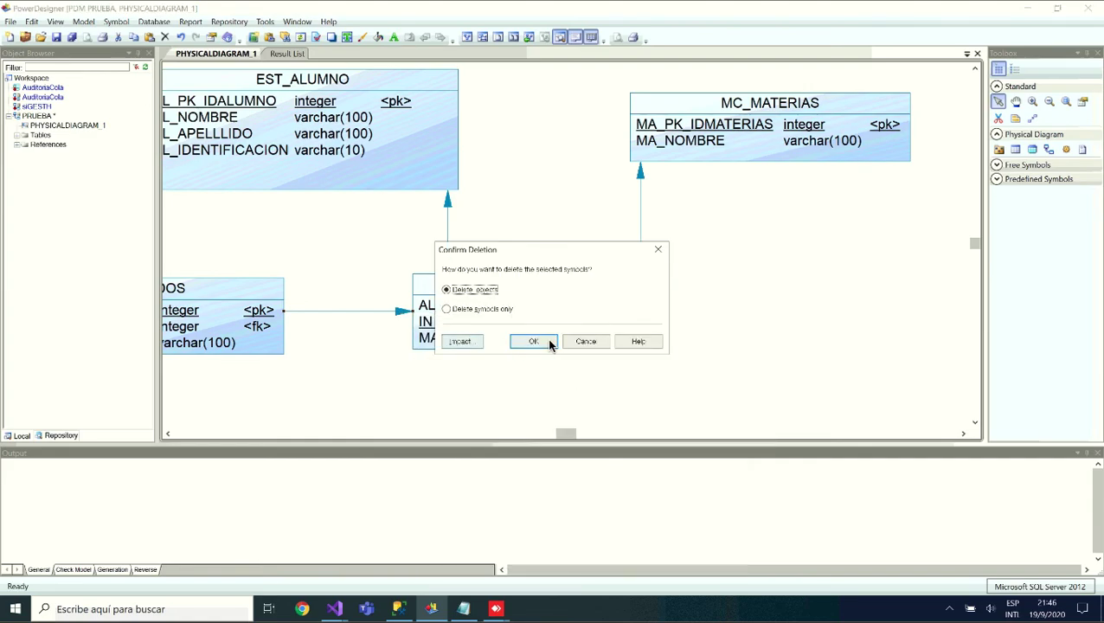
{"action": "left_click", "coordinate": [549, 342]}
Draw a reference from MA_INSCRIPCION to AG_ESTADOS
{"action": "left_click_drag", "start_coordinate": [541, 320], "coordinate": [243, 319]}
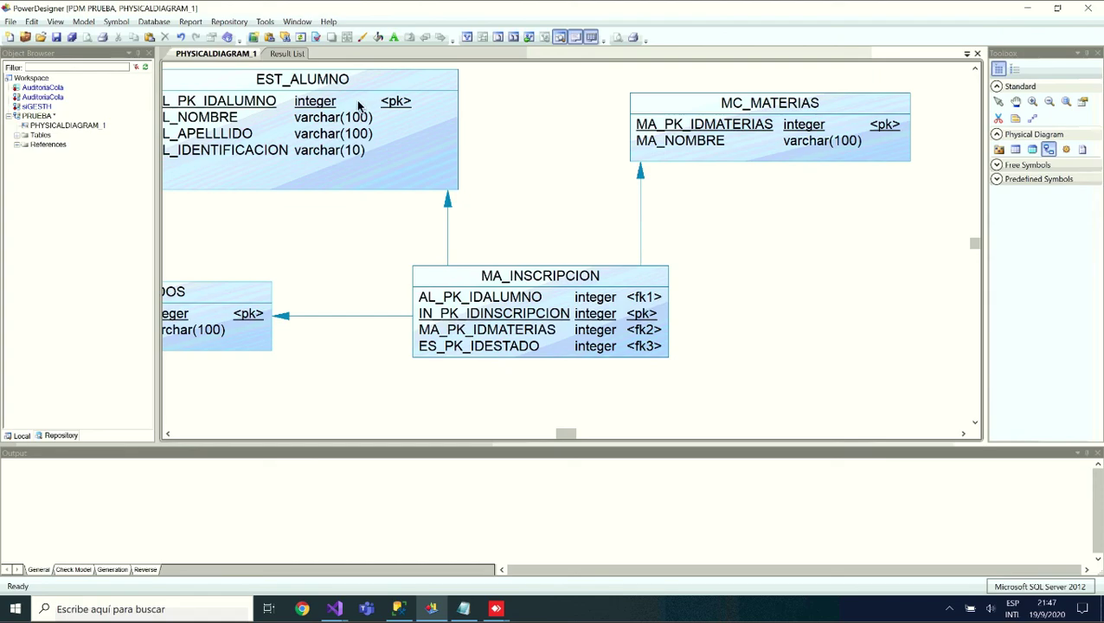
{"action": "left_click", "coordinate": [286, 53]}
{"action": "left_click", "coordinate": [212, 56]}
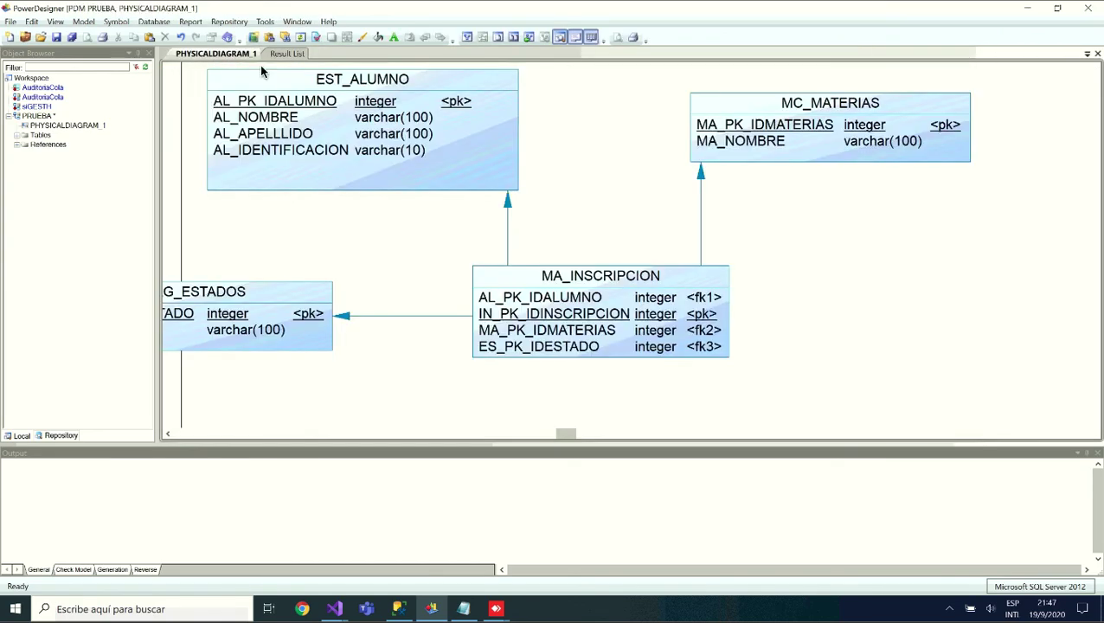
Open the database generation settings and choose the Desktop (Escritorio) as the directory for the script file
{"action": "left_click", "coordinate": [154, 22]}
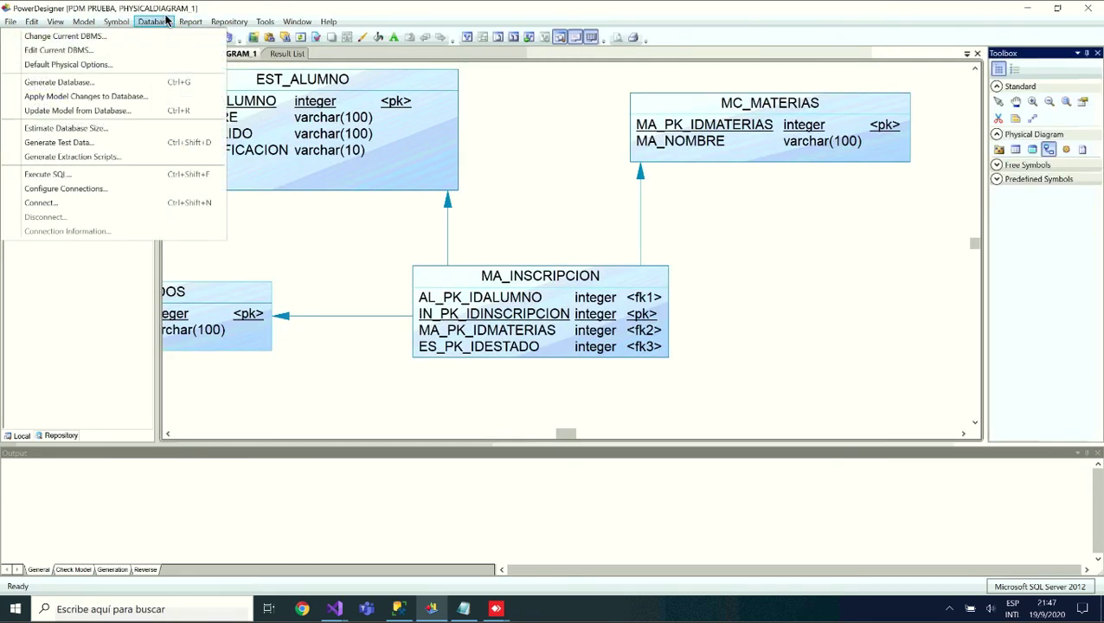
{"action": "left_click", "coordinate": [140, 82]}
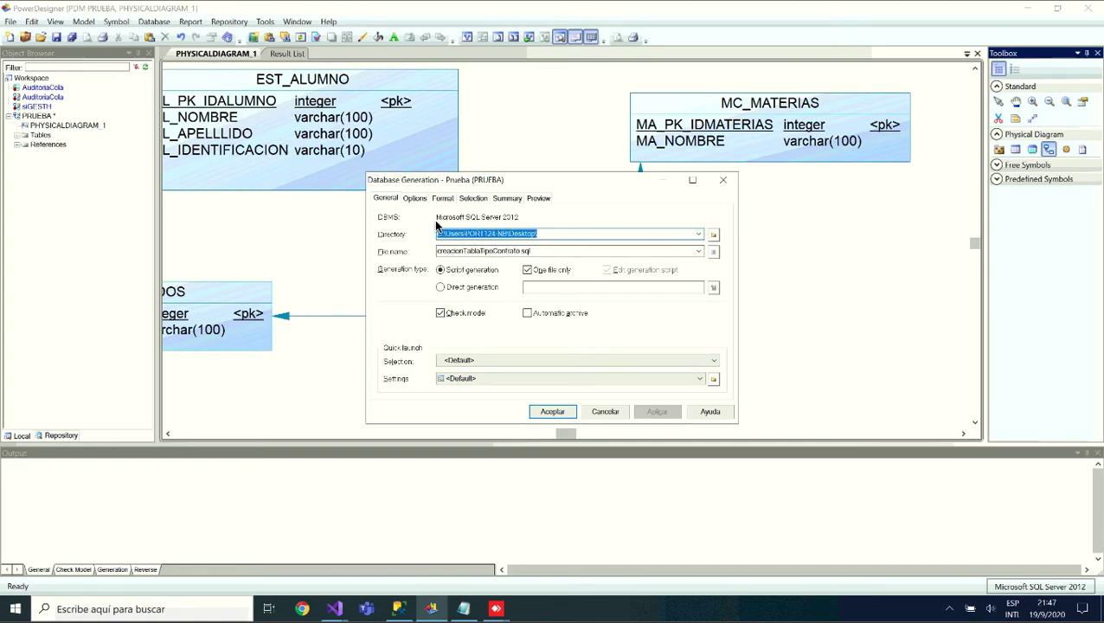
{"action": "left_click", "coordinate": [415, 199]}
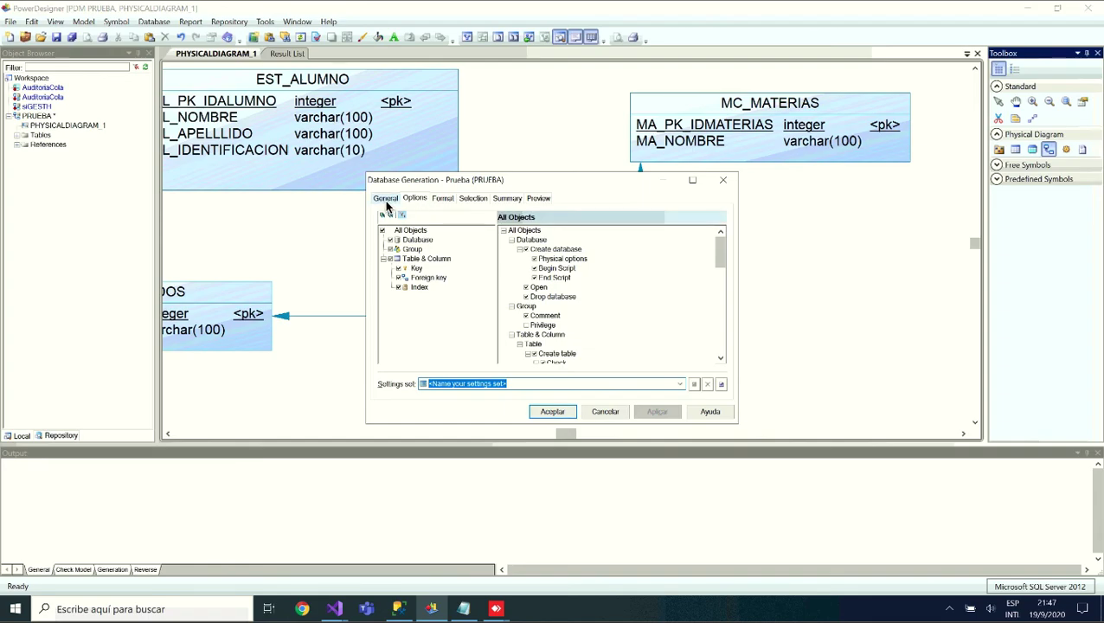
{"action": "left_click", "coordinate": [386, 199]}
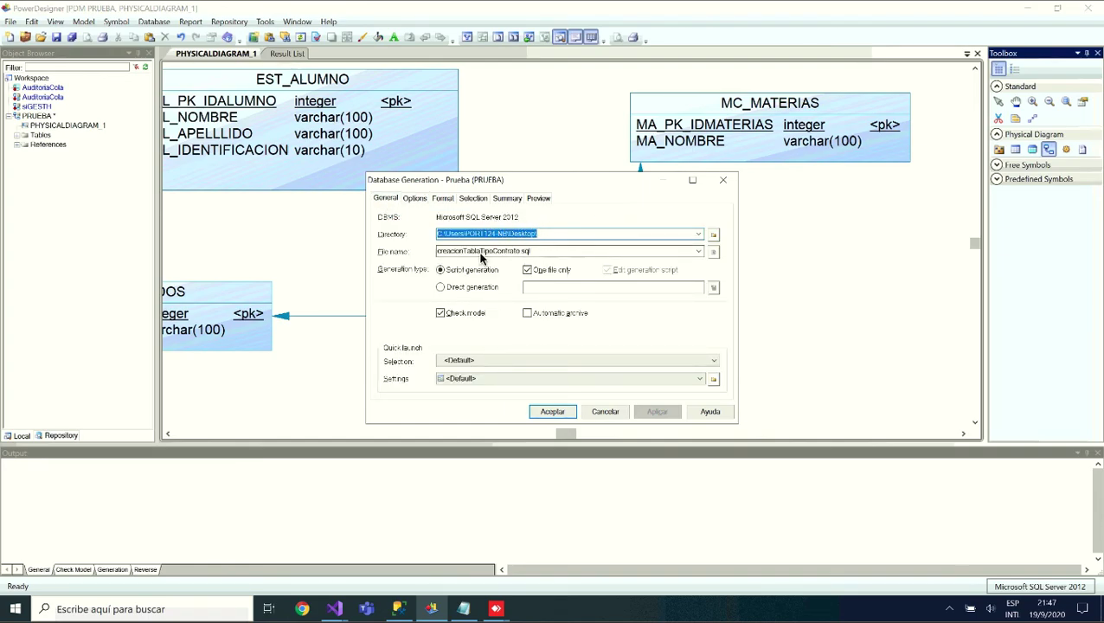
{"action": "left_click", "coordinate": [713, 235]}
{"action": "left_click", "coordinate": [714, 237]}
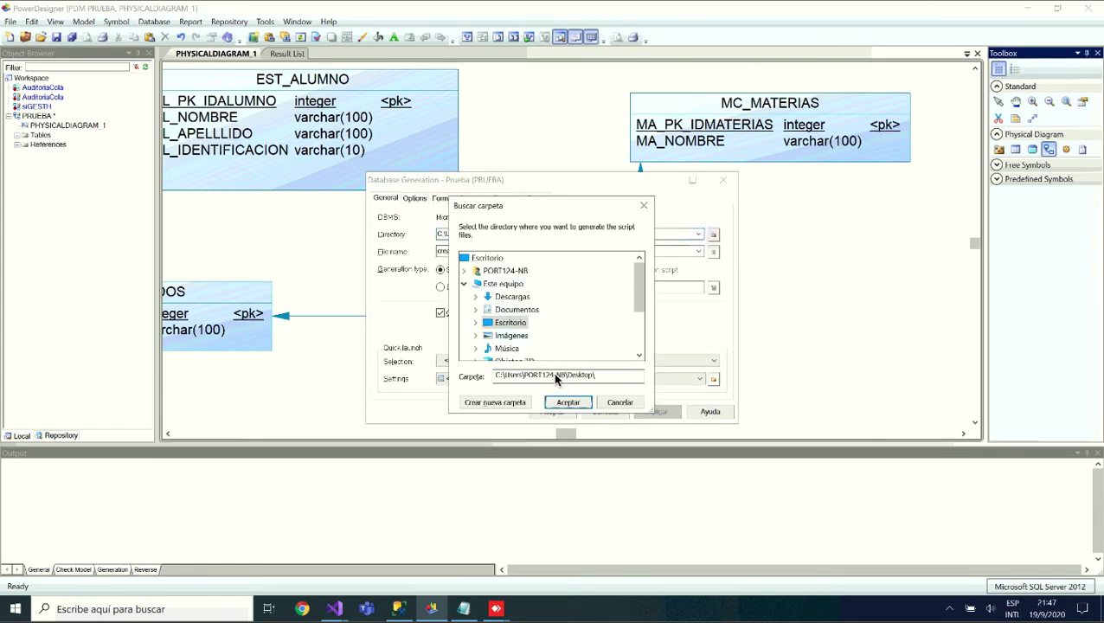
{"action": "left_click", "coordinate": [465, 284]}
{"action": "left_click", "coordinate": [485, 258]}
{"action": "left_click", "coordinate": [568, 402]}
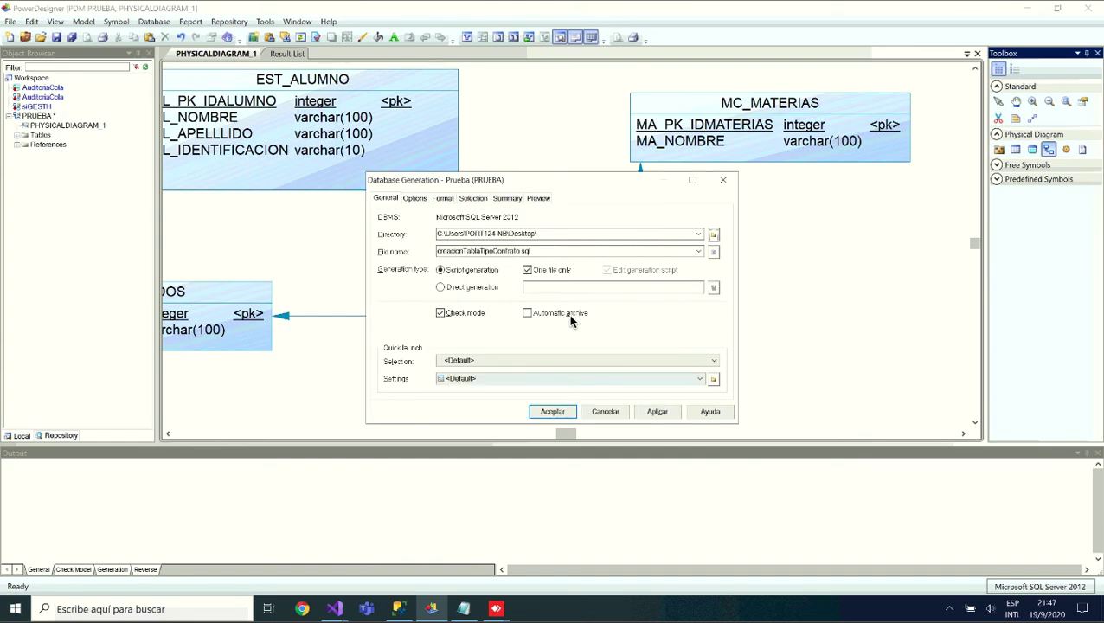
Rename the script file for the database generation as ejemplo.sql
{"action": "double_click", "coordinate": [518, 252]}
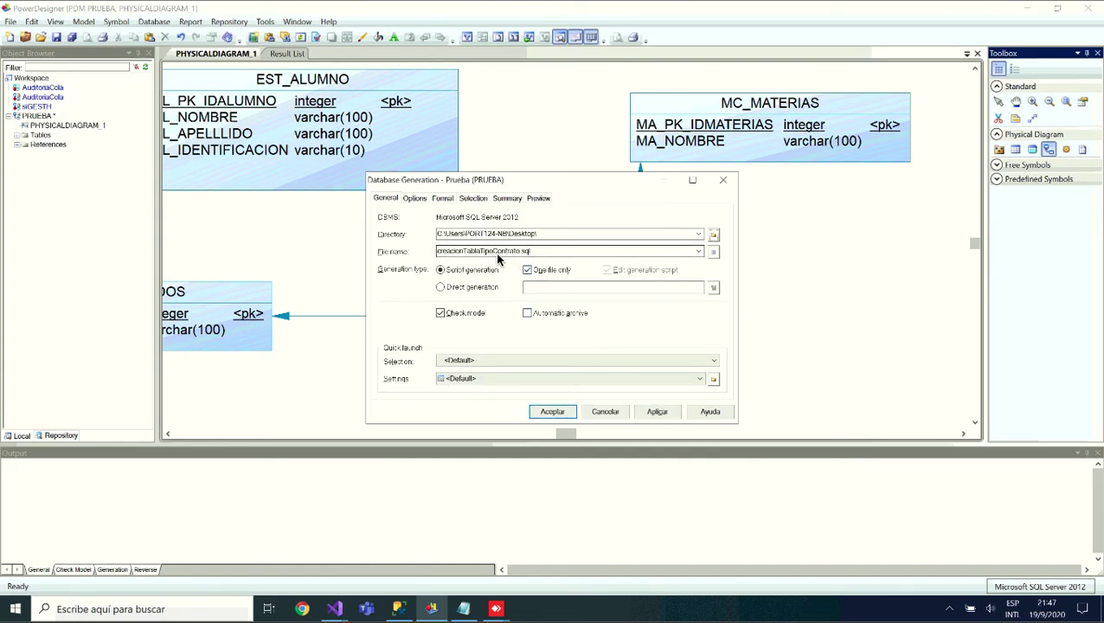
{"action": "double_click", "coordinate": [520, 252]}
{"action": "left_click", "coordinate": [521, 252]}
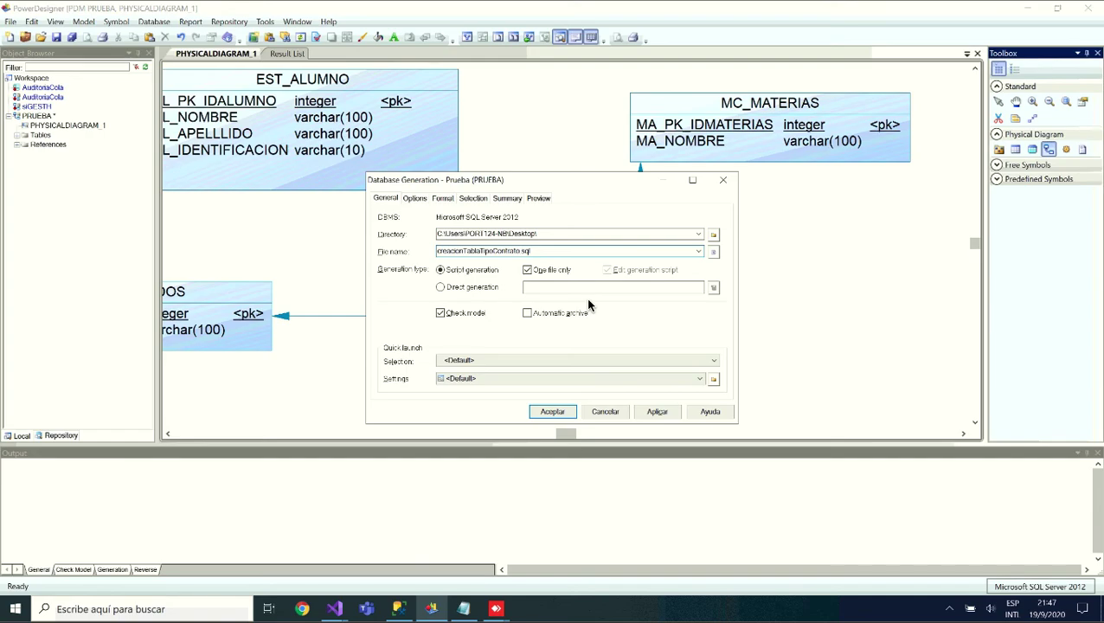
{"action": "key", "text": "BackSpace"}
{"action": "key", "text": "BackSpace"}
{"action": "key", "text": "BackSpace"}
{"action": "key", "text": "BackSpace"}
{"action": "key", "text": "BackSpace"}
{"action": "key", "text": "BackSpace"}
{"action": "key", "text": "BackSpace"}
{"action": "key", "text": "BackSpace"}
{"action": "key", "text": "BackSpace"}
{"action": "key", "text": "BackSpace"}
{"action": "key", "text": "BackSpace"}
{"action": "key", "text": "BackSpace"}
{"action": "key", "text": "BackSpace"}
{"action": "key", "text": "BackSpace"}
{"action": "key", "text": "BackSpace"}
{"action": "key", "text": "BackSpace"}
{"action": "key", "text": "BackSpace"}
{"action": "key", "text": "BackSpace"}
{"action": "key", "text": "BackSpace"}
{"action": "key", "text": "BackSpace"}
{"action": "type", "text": "ejempl"}
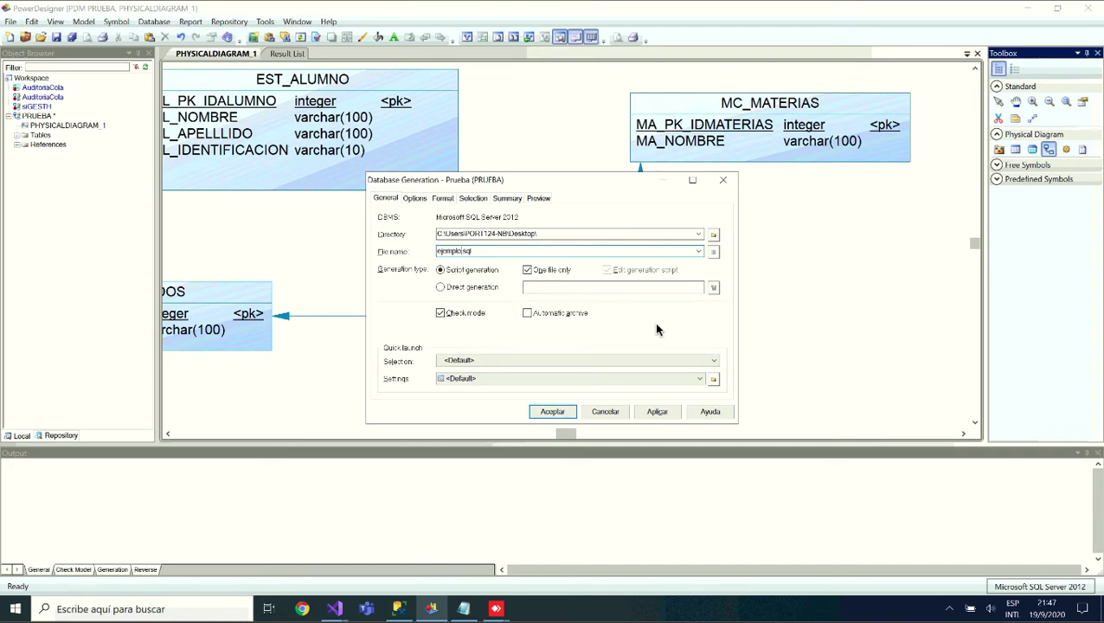
Review the database generation's options, format, selected tables, summary and SQL script preview
{"action": "left_click", "coordinate": [417, 199]}
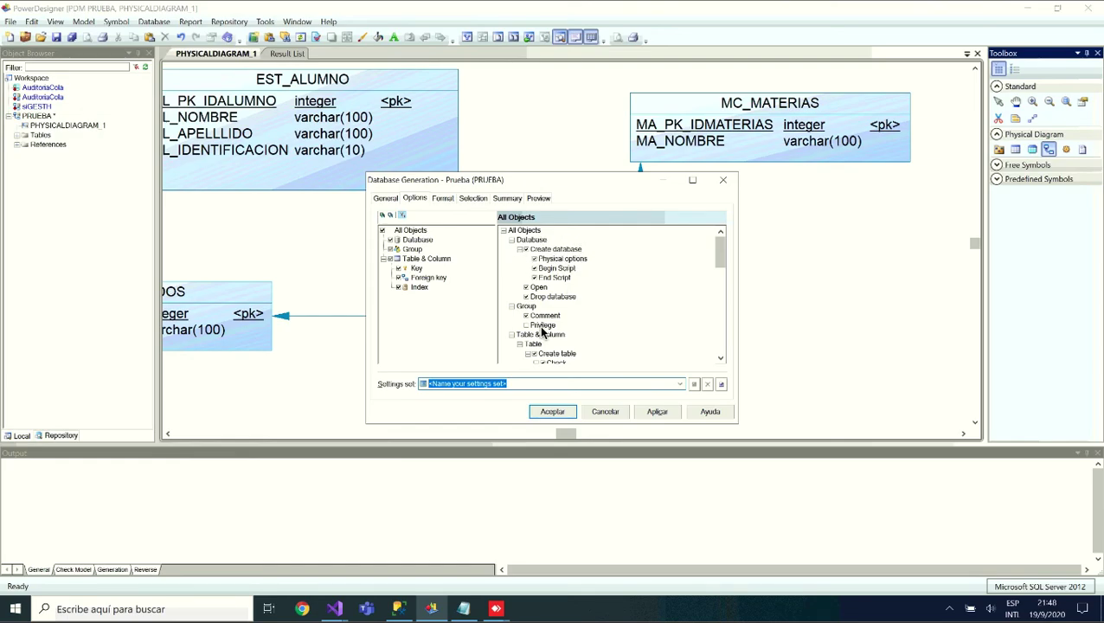
{"action": "left_click_drag", "start_coordinate": [718, 260], "coordinate": [721, 316]}
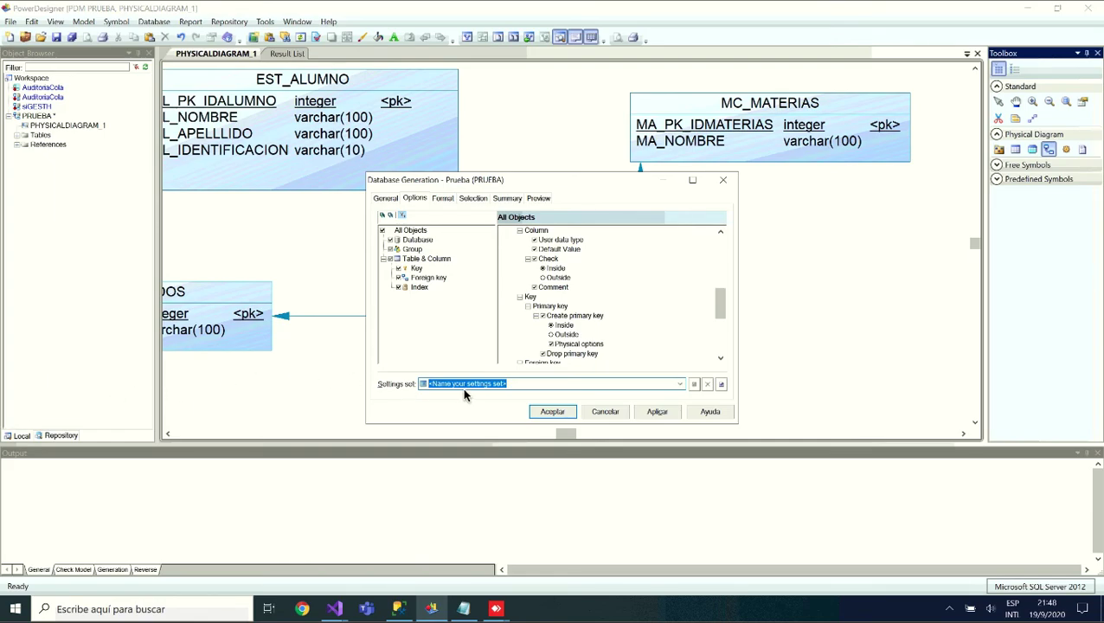
{"action": "left_click", "coordinate": [445, 198]}
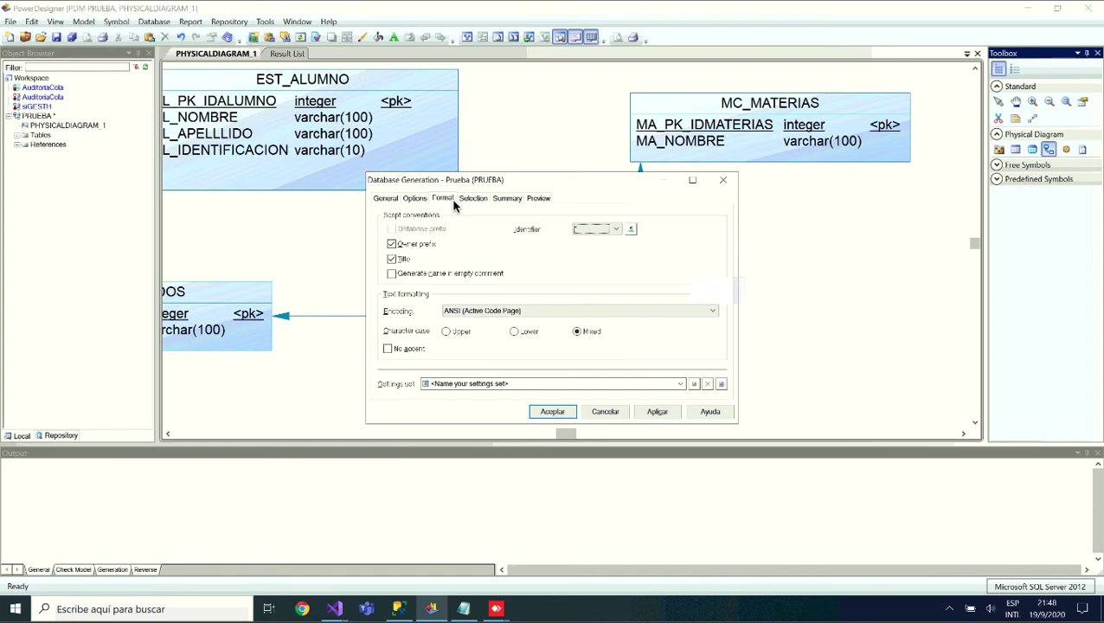
{"action": "left_click", "coordinate": [471, 201]}
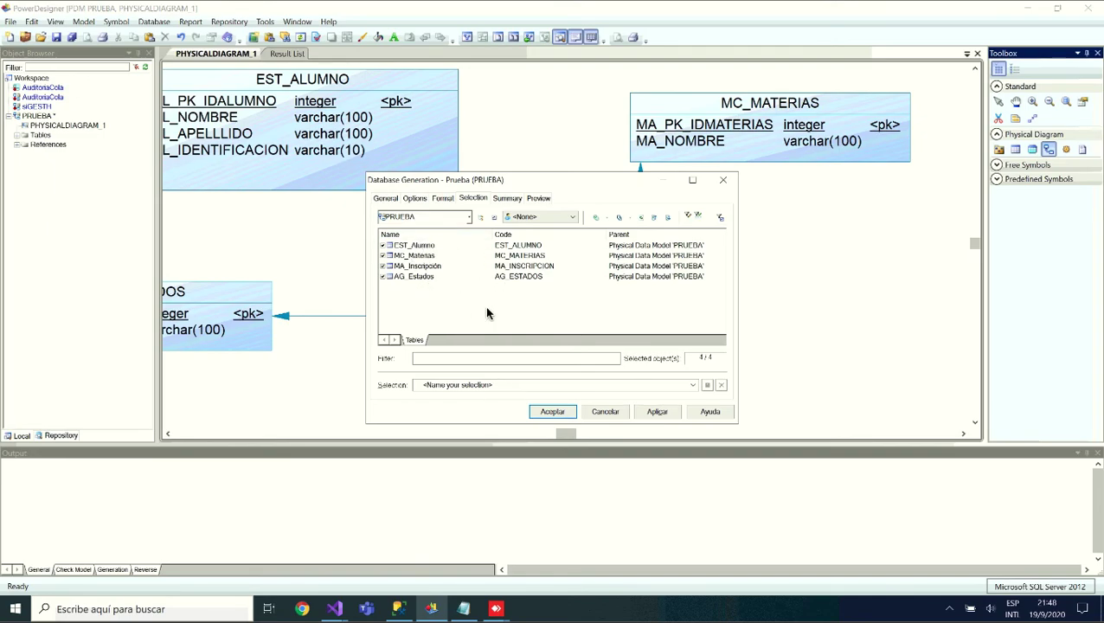
{"action": "left_click", "coordinate": [510, 198]}
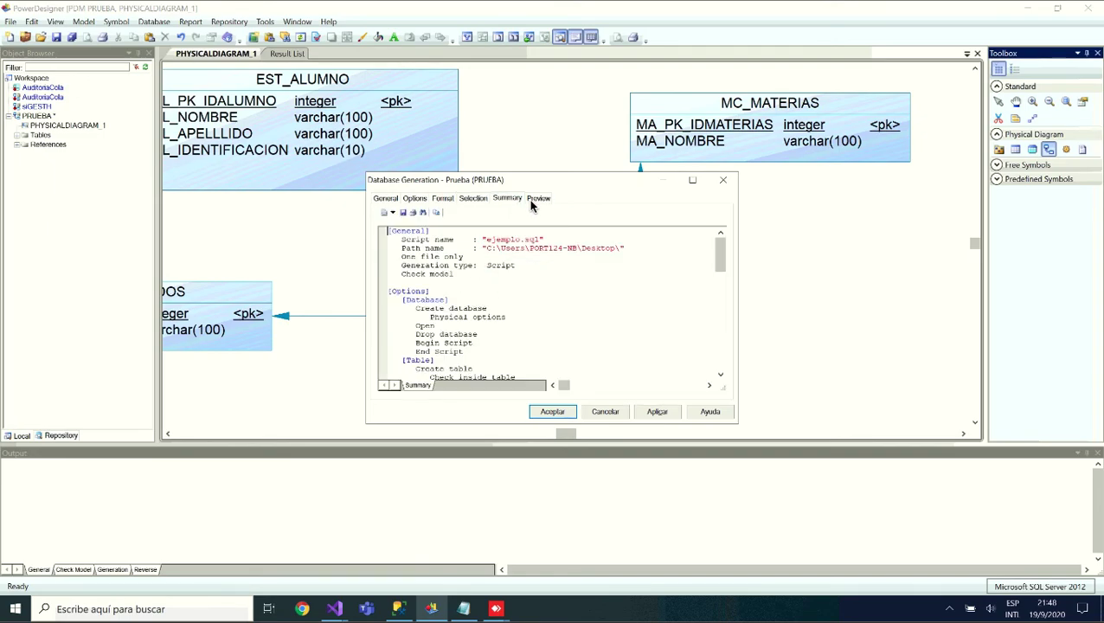
{"action": "left_click", "coordinate": [536, 199]}
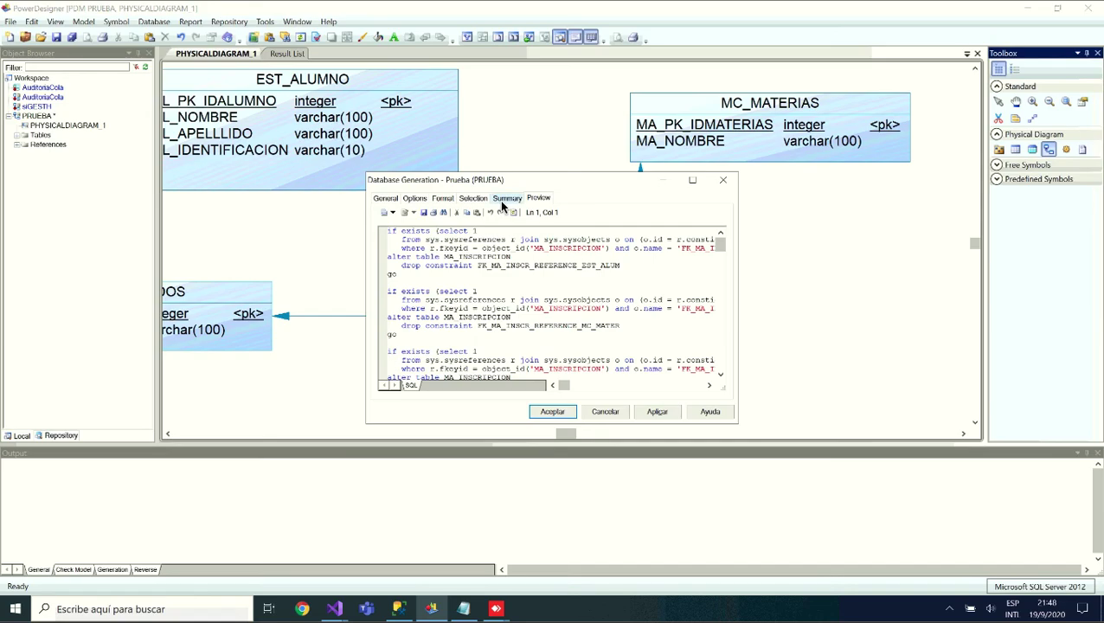
{"action": "left_click", "coordinate": [502, 199]}
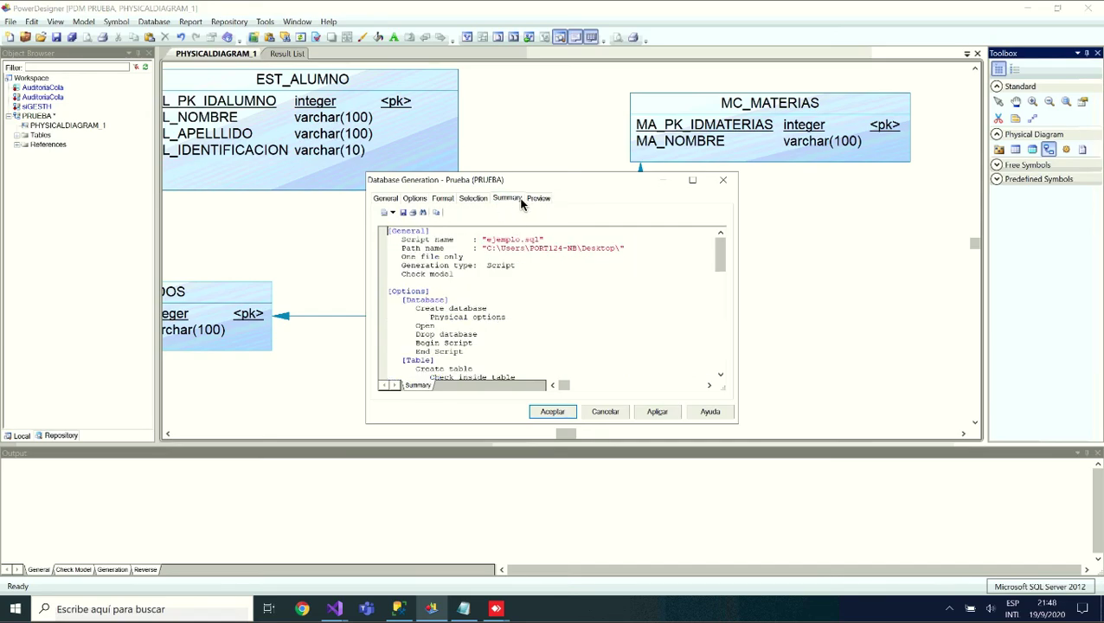
Apply the database generation settings and try to generate the ejemplo.sql script
{"action": "left_click", "coordinate": [657, 412]}
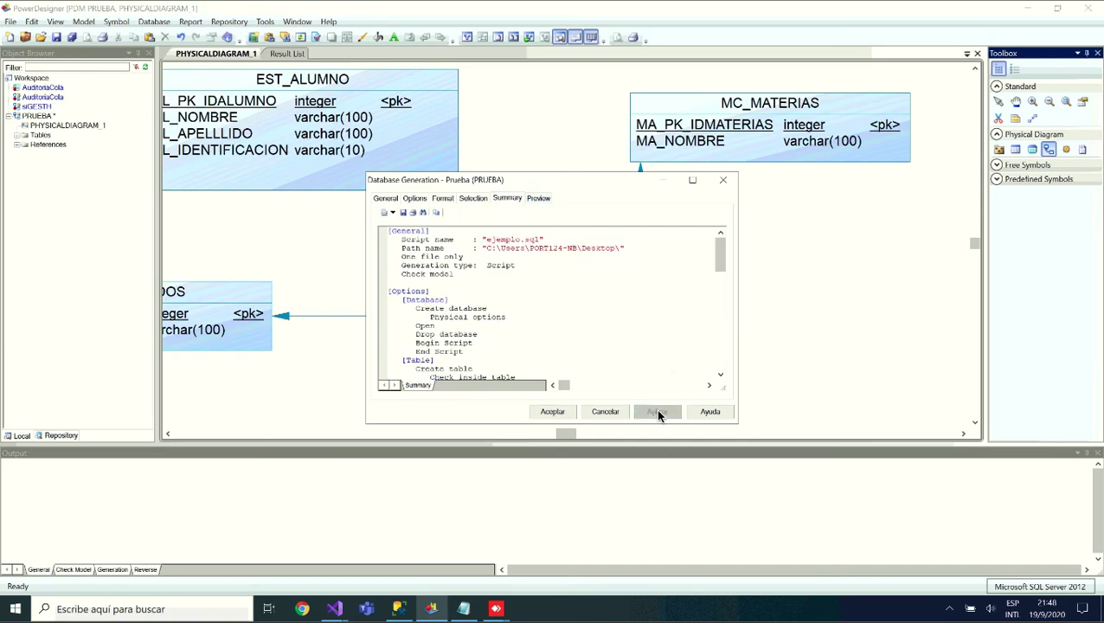
{"action": "left_click", "coordinate": [559, 412]}
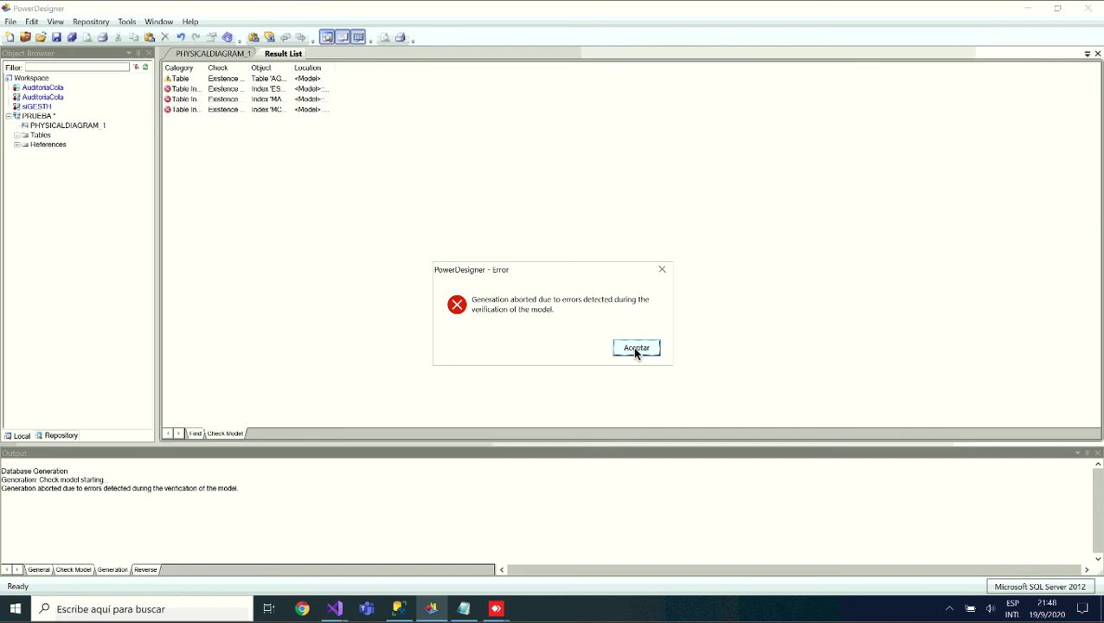
{"action": "left_click", "coordinate": [636, 348]}
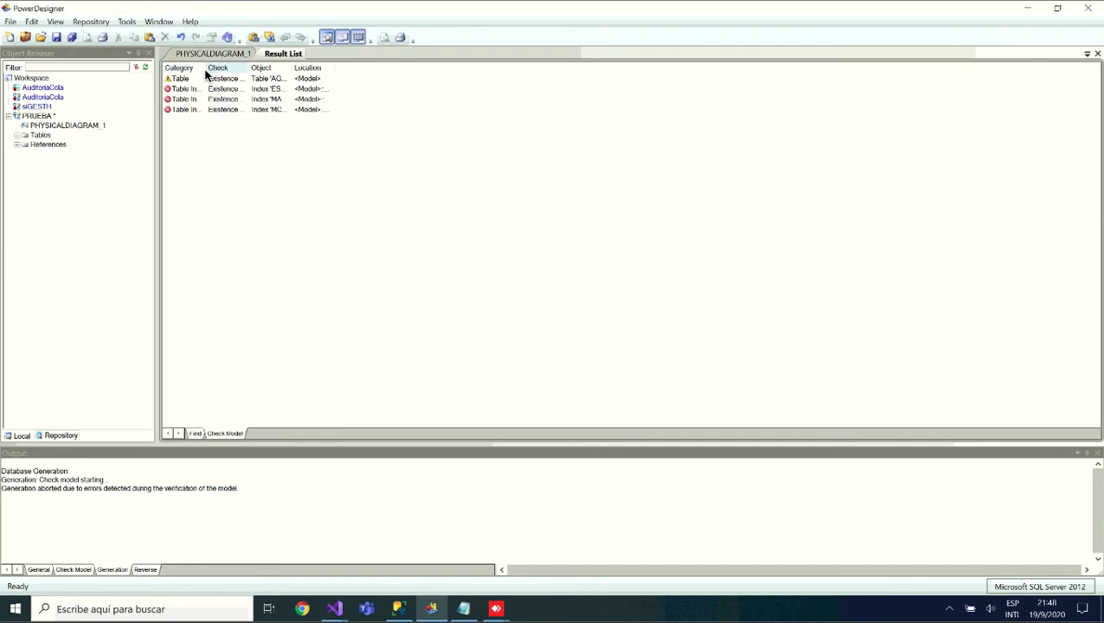
Widen the Category, Object and Check columns of the model check results and examine the listed entries
{"action": "left_click_drag", "start_coordinate": [206, 69], "coordinate": [238, 71]}
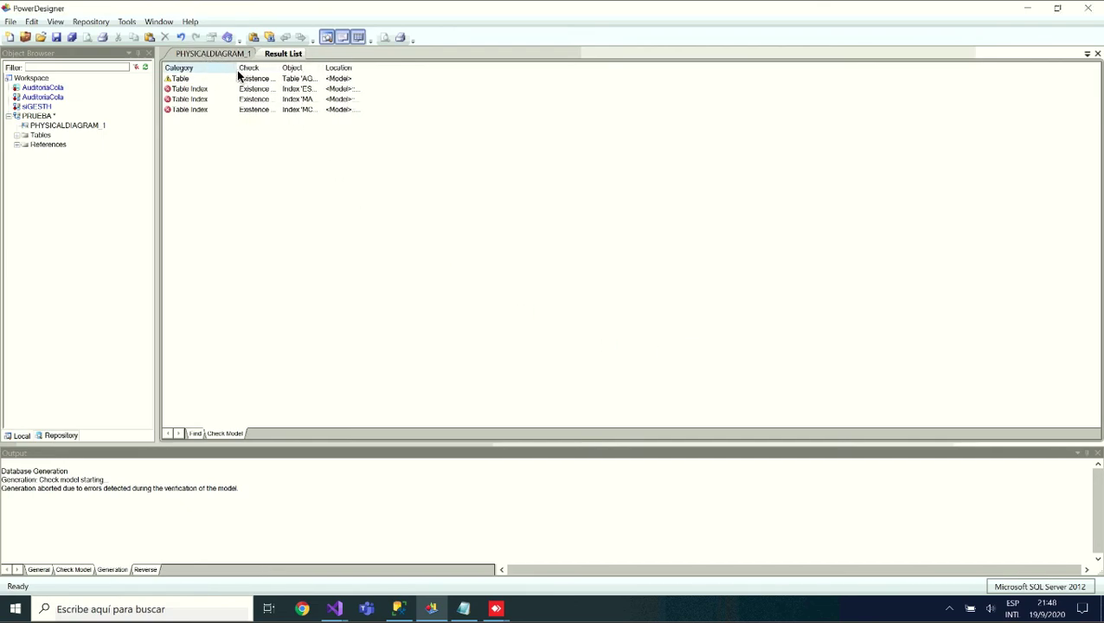
{"action": "left_click", "coordinate": [215, 91]}
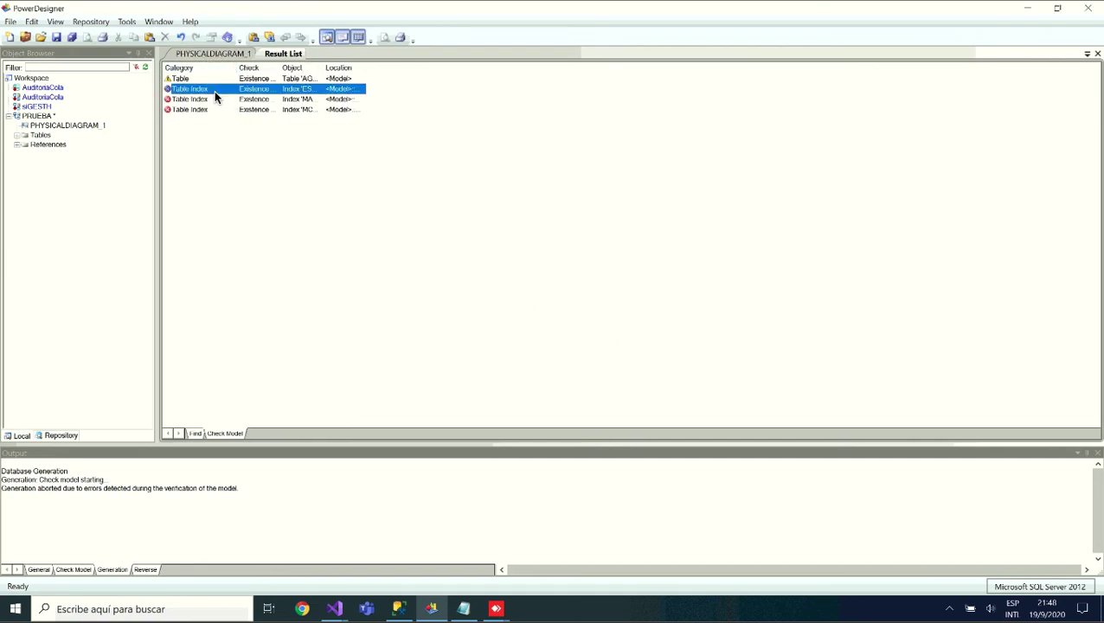
{"action": "double_click", "coordinate": [324, 68]}
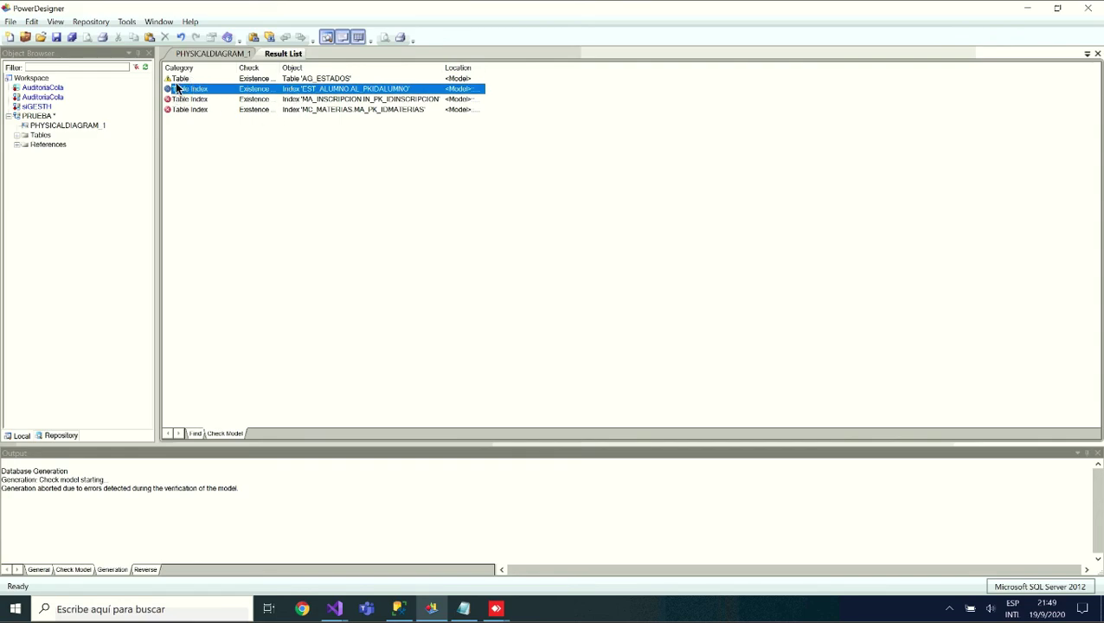
{"action": "left_click", "coordinate": [205, 82]}
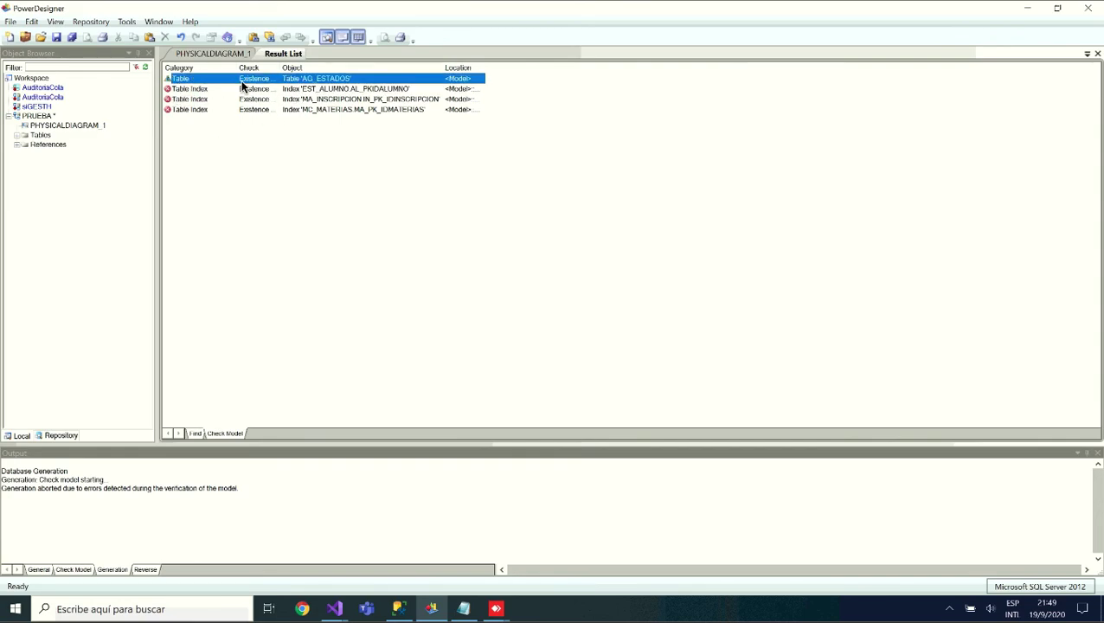
{"action": "double_click", "coordinate": [279, 67]}
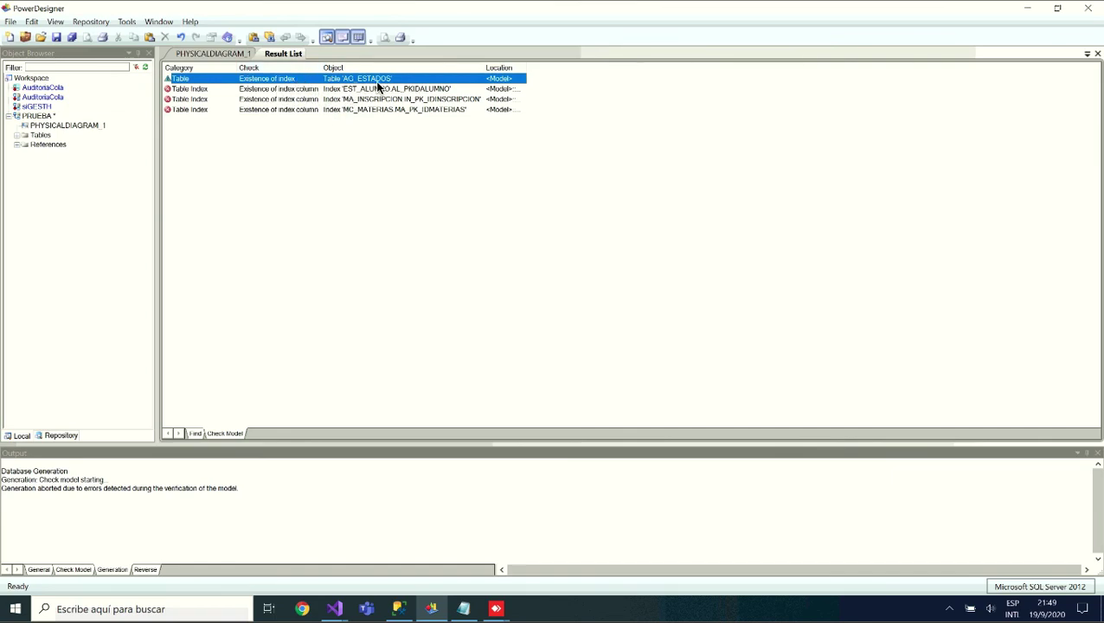
Rename the index of the EST_Alumno table as AL_PKIdAlumno1 and save the table properties
{"action": "left_click", "coordinate": [217, 54]}
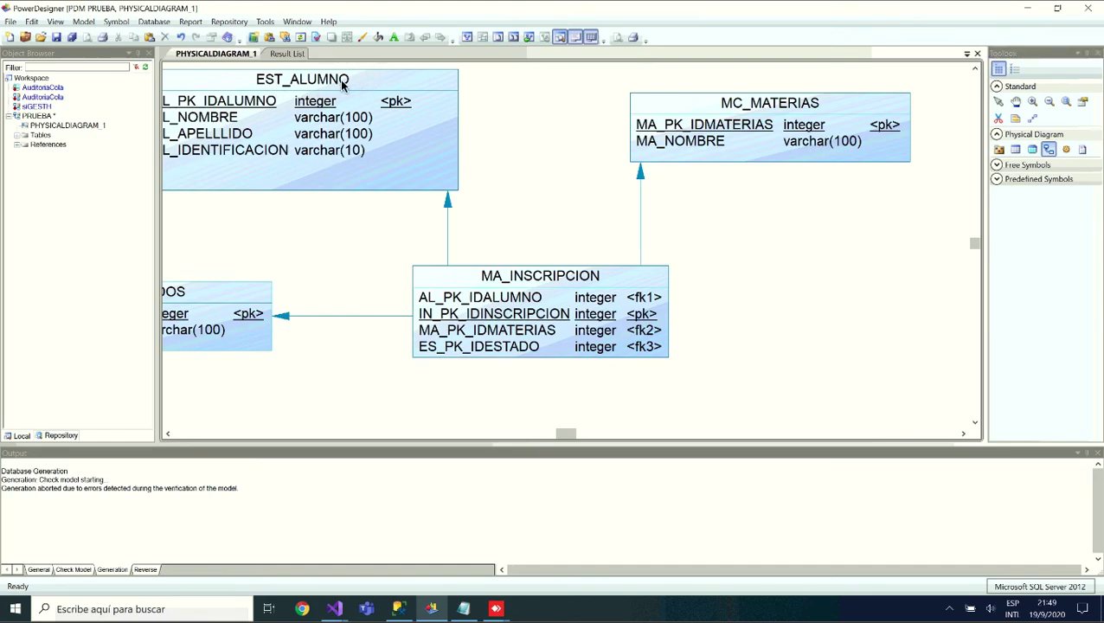
{"action": "right_click", "coordinate": [399, 164]}
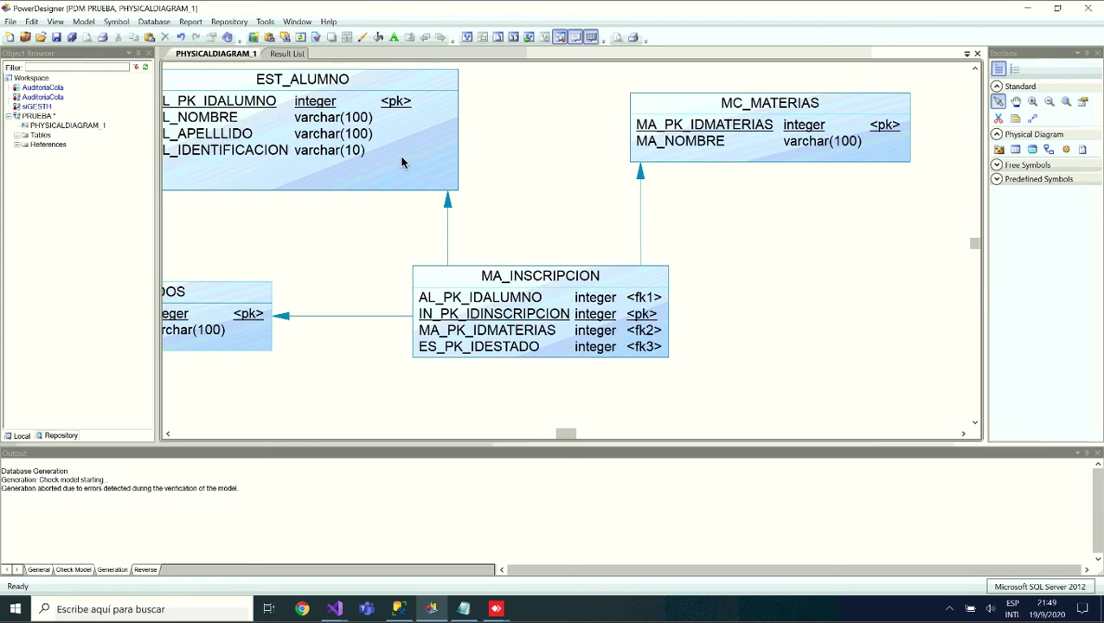
{"action": "double_click", "coordinate": [351, 84]}
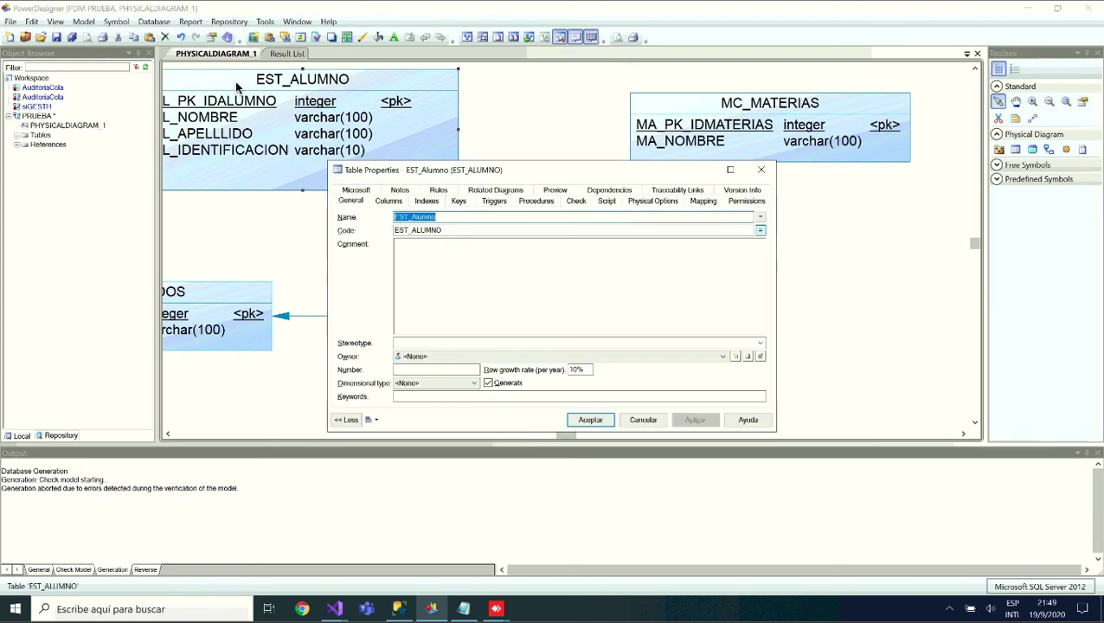
{"action": "left_click", "coordinate": [428, 200]}
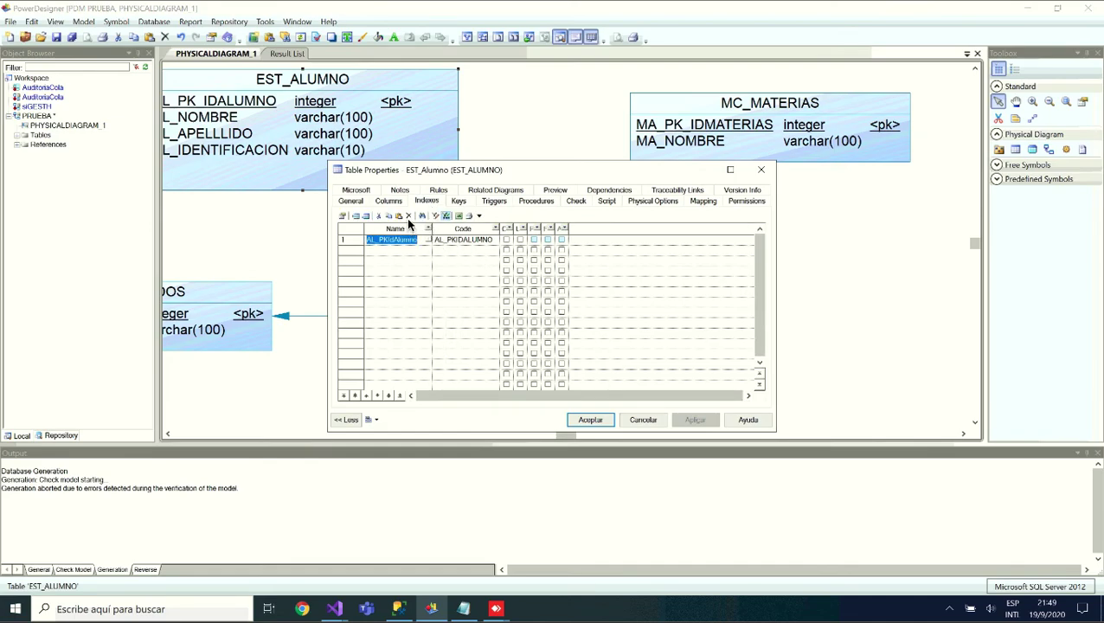
{"action": "left_click", "coordinate": [421, 242]}
{"action": "type", "text": "1"}
{"action": "left_click", "coordinate": [686, 420]}
{"action": "left_click", "coordinate": [594, 420]}
Rename the index of the MC_Materias table as MA_PK_idMaterias1 and save the table properties
{"action": "double_click", "coordinate": [742, 128]}
{"action": "left_click", "coordinate": [426, 201]}
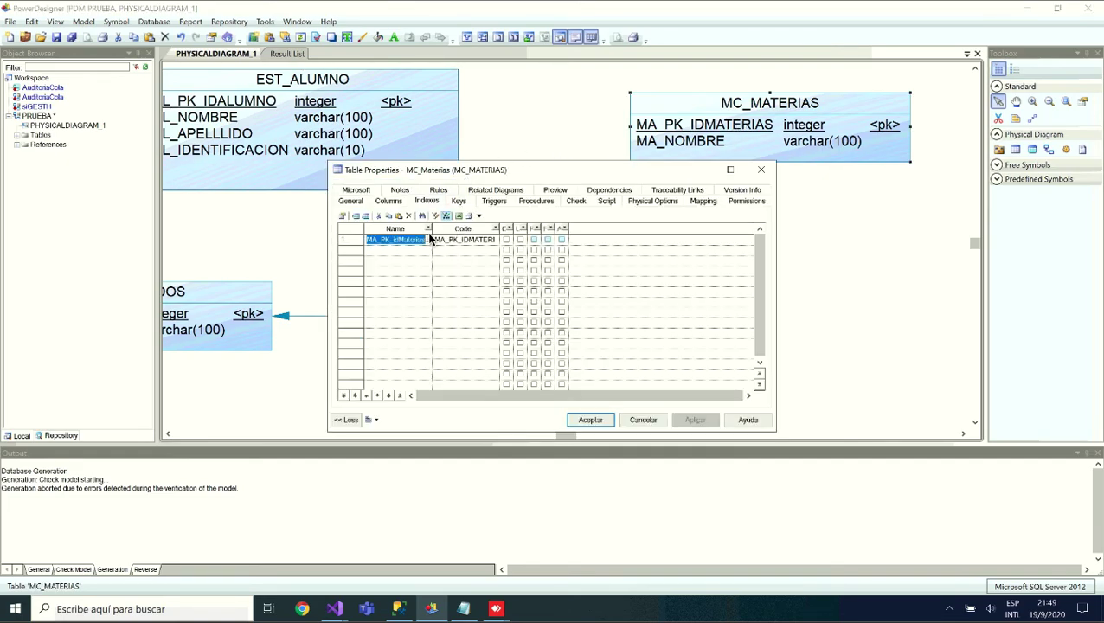
{"action": "left_click", "coordinate": [424, 239]}
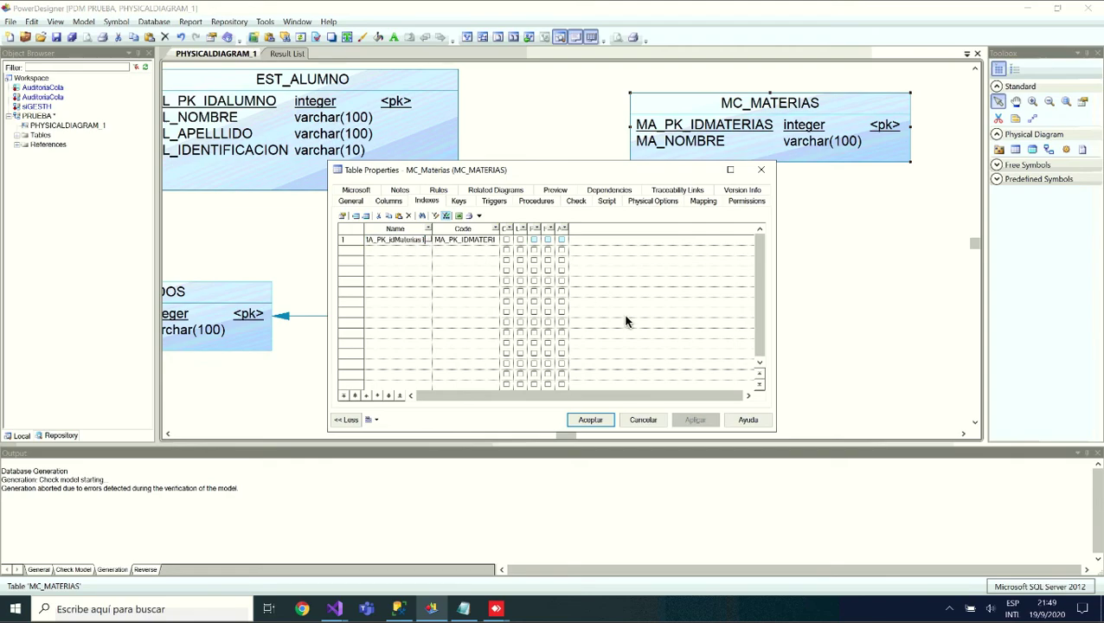
{"action": "left_click", "coordinate": [696, 420]}
{"action": "left_click", "coordinate": [590, 420]}
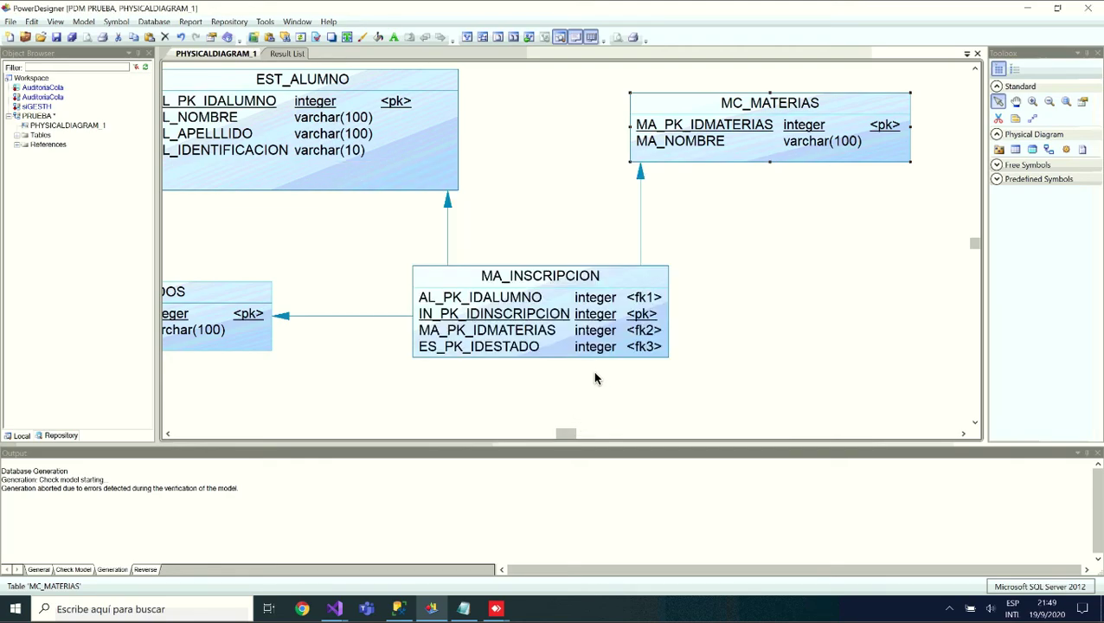
Add an index with its default name to the AG_Estados table and save the table properties
{"action": "double_click", "coordinate": [220, 296]}
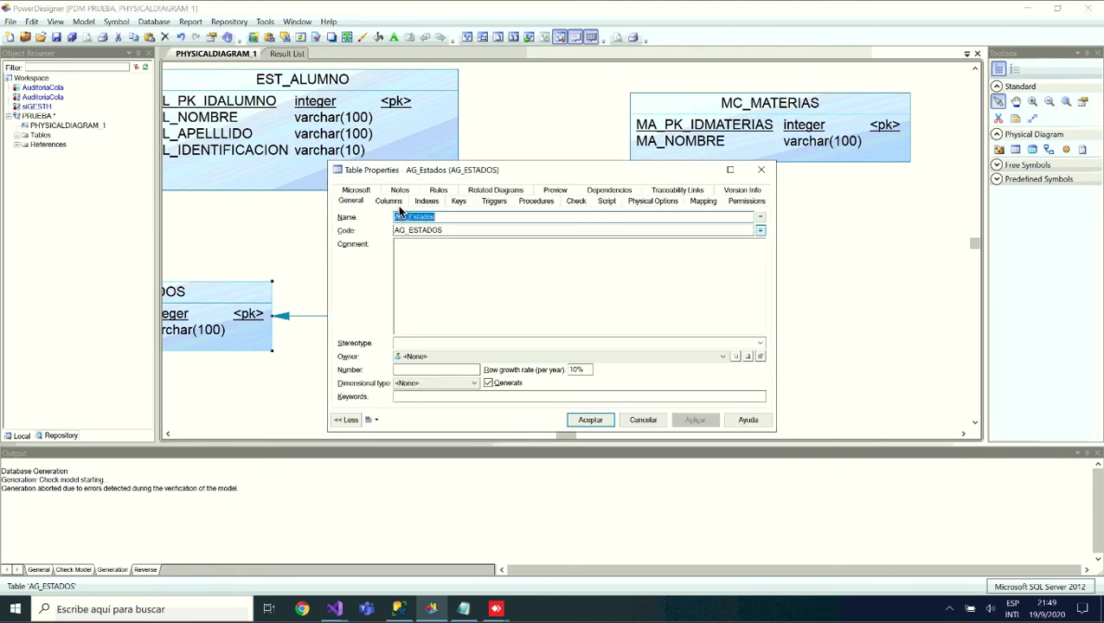
{"action": "left_click", "coordinate": [427, 202]}
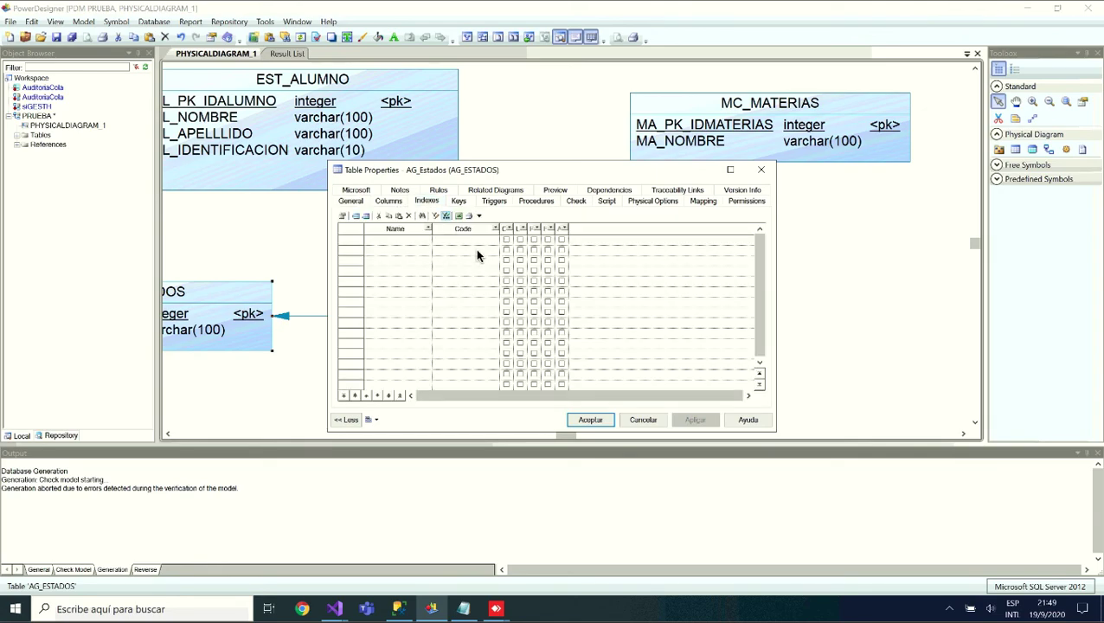
{"action": "left_click", "coordinate": [408, 241]}
{"action": "left_click", "coordinate": [684, 422]}
{"action": "left_click", "coordinate": [588, 420]}
Edit the name of the existing index of the MA_Inscripción table and save the table properties
{"action": "double_click", "coordinate": [567, 283]}
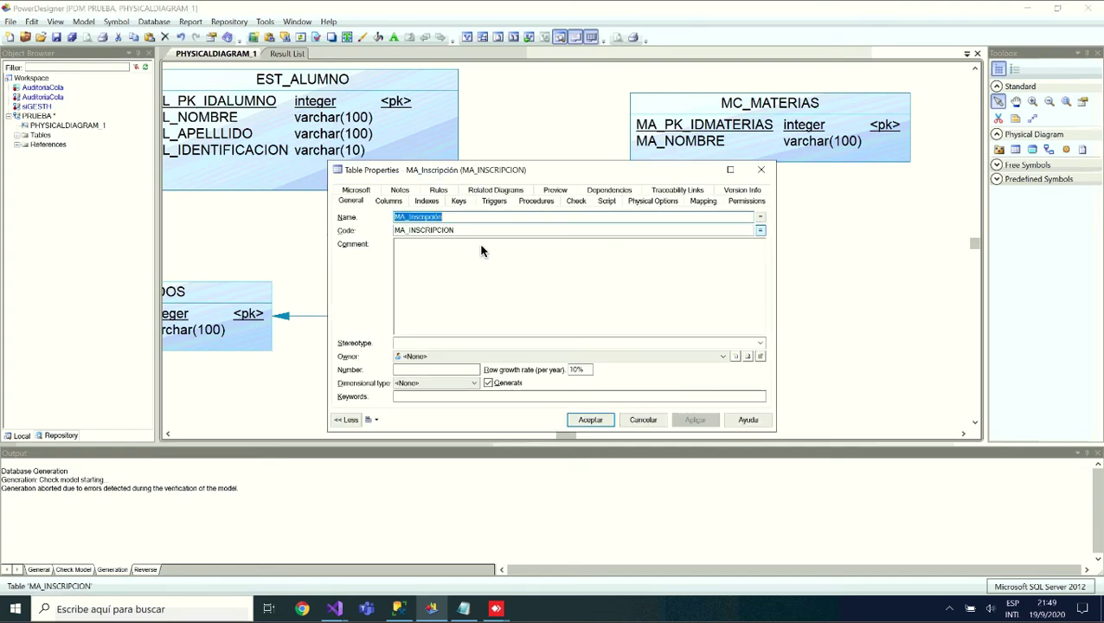
{"action": "left_click", "coordinate": [426, 202]}
{"action": "left_click", "coordinate": [428, 241]}
{"action": "left_click", "coordinate": [695, 420]}
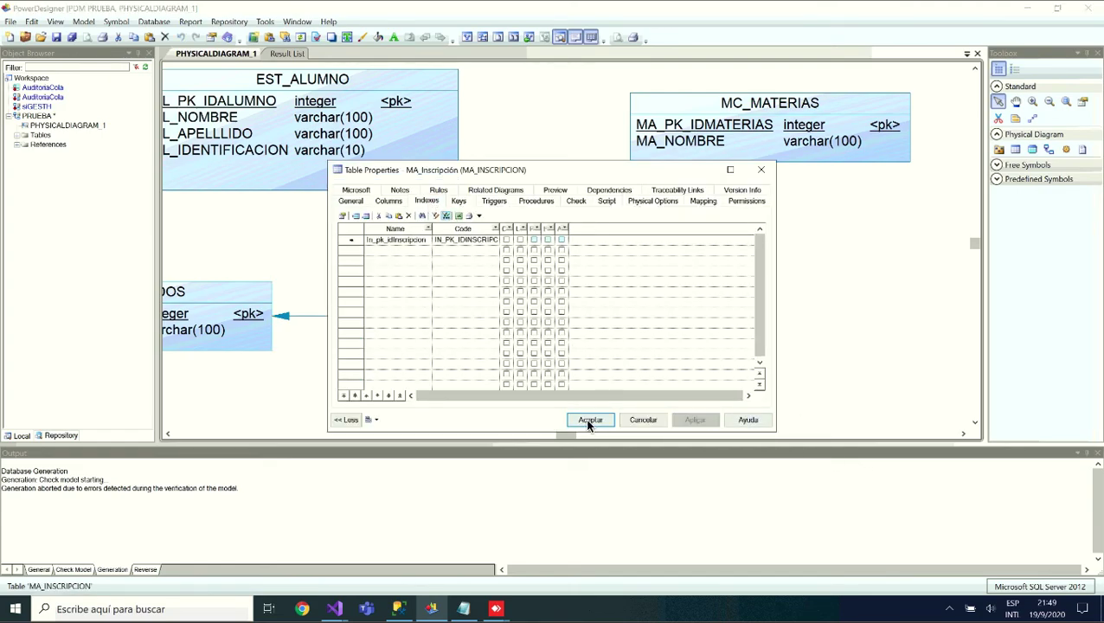
{"action": "left_click", "coordinate": [590, 420]}
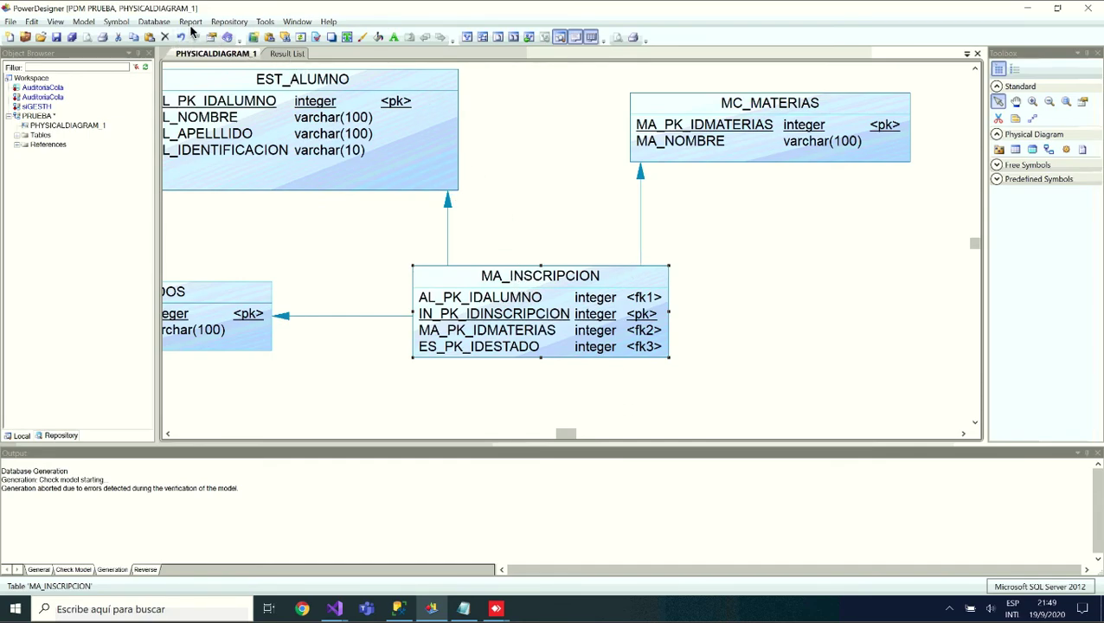
Try to generate the database script again with all four tables selected
{"action": "left_click", "coordinate": [154, 22]}
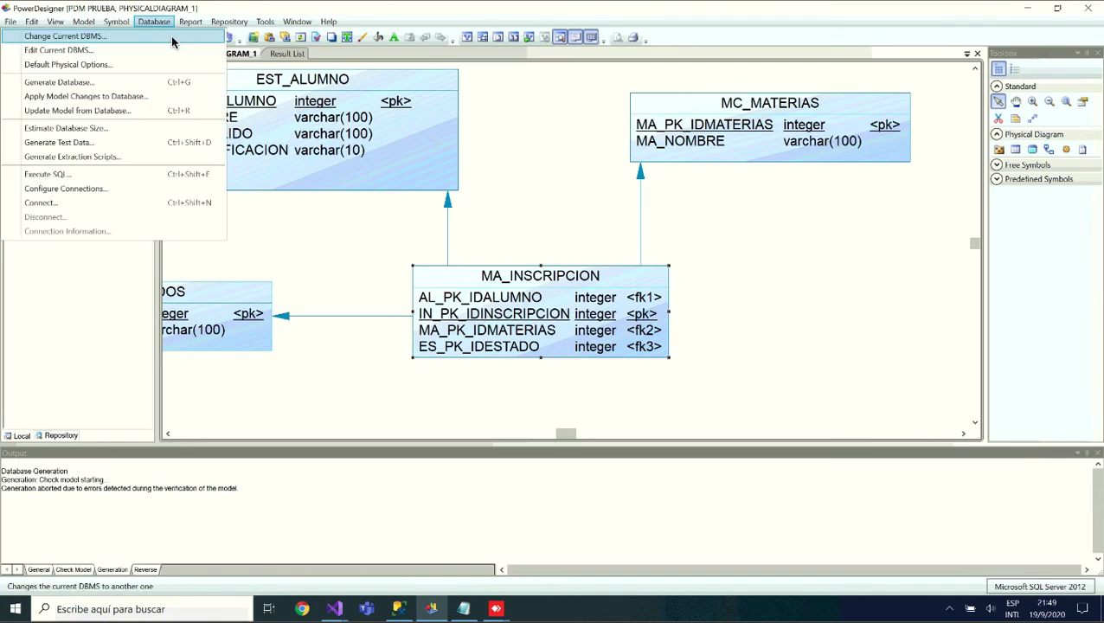
{"action": "left_click", "coordinate": [130, 81]}
{"action": "left_click", "coordinate": [474, 199]}
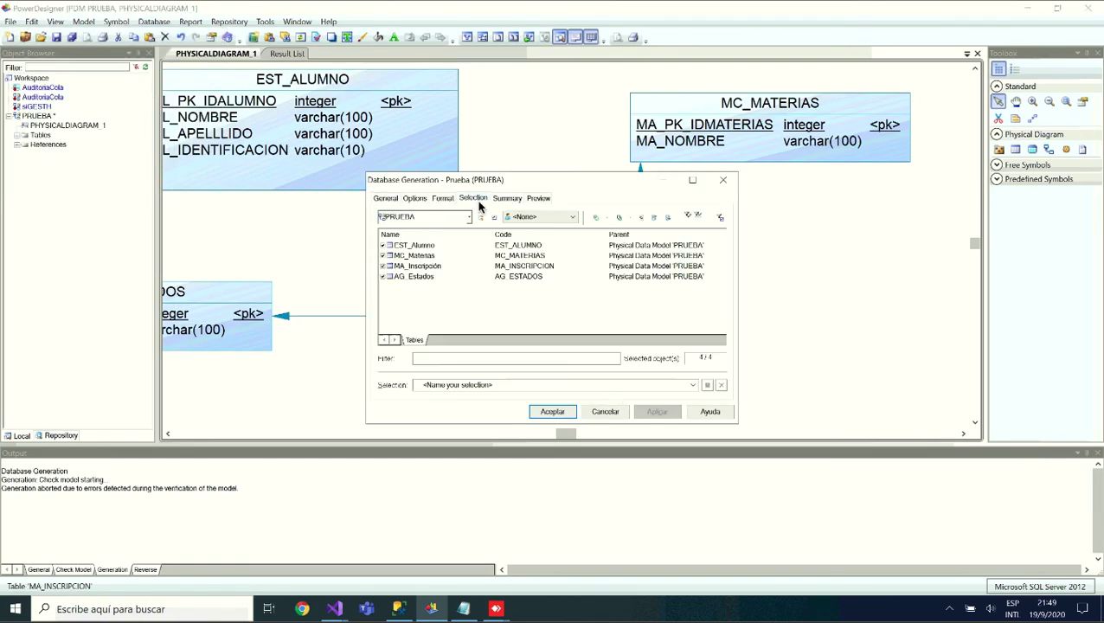
{"action": "left_click", "coordinate": [568, 413]}
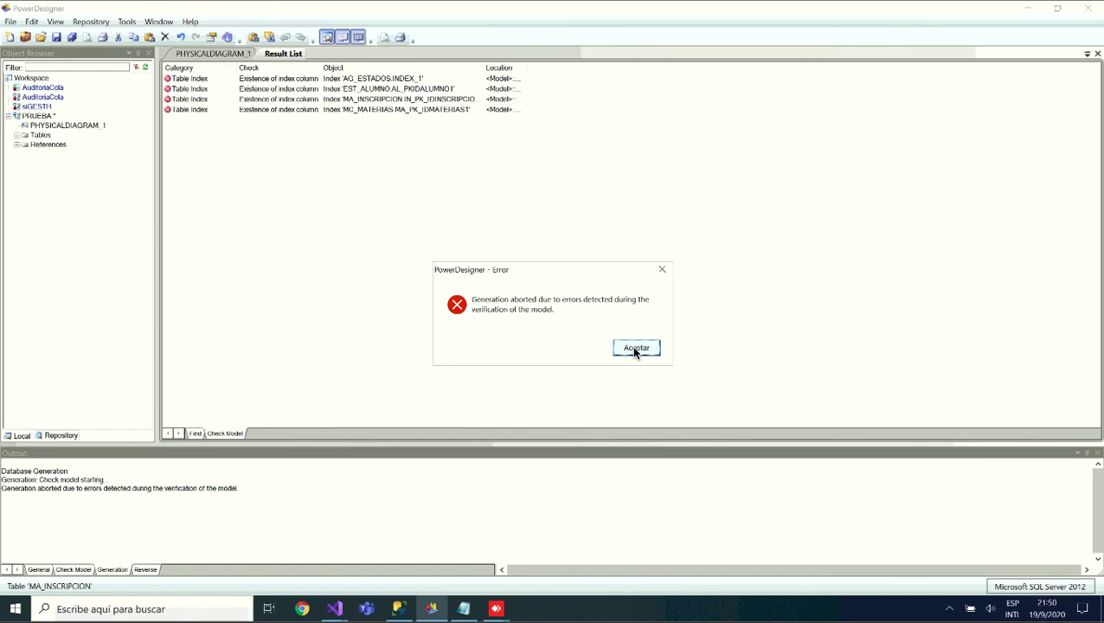
{"action": "left_click", "coordinate": [636, 348]}
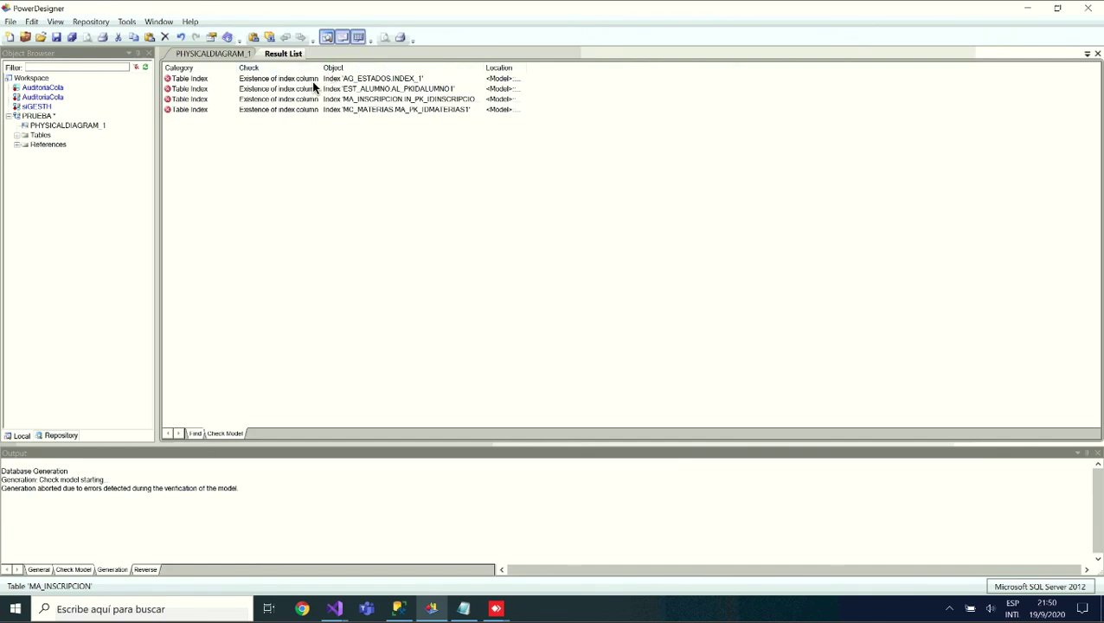
Mark the existing index of the EST_Alumno table as unique and save the table properties
{"action": "left_click", "coordinate": [225, 53]}
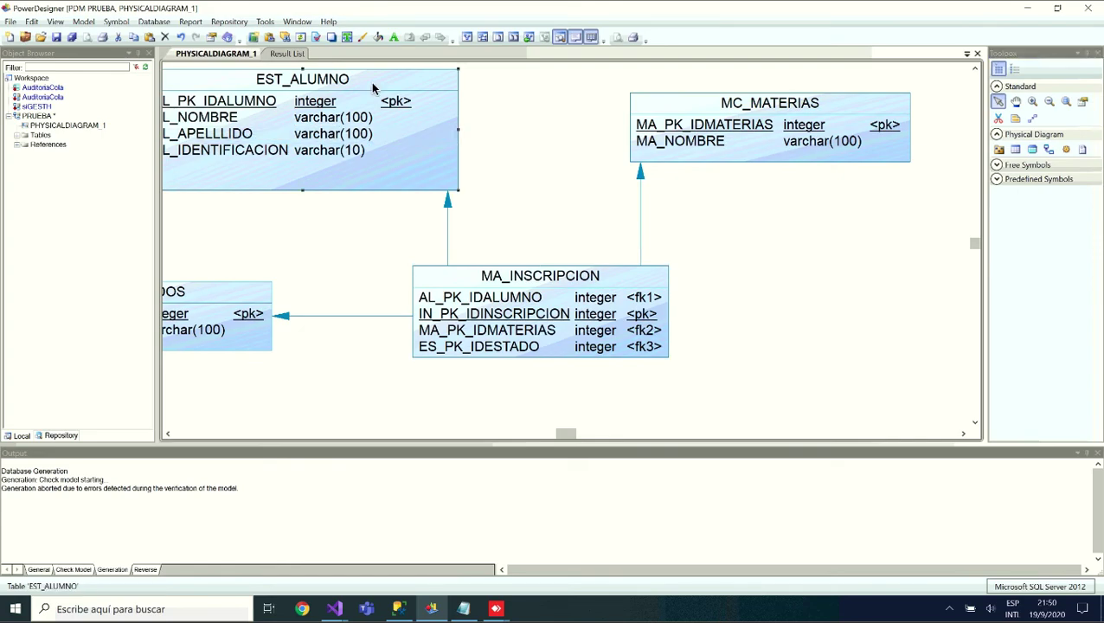
{"action": "double_click", "coordinate": [371, 82]}
{"action": "left_click", "coordinate": [427, 201]}
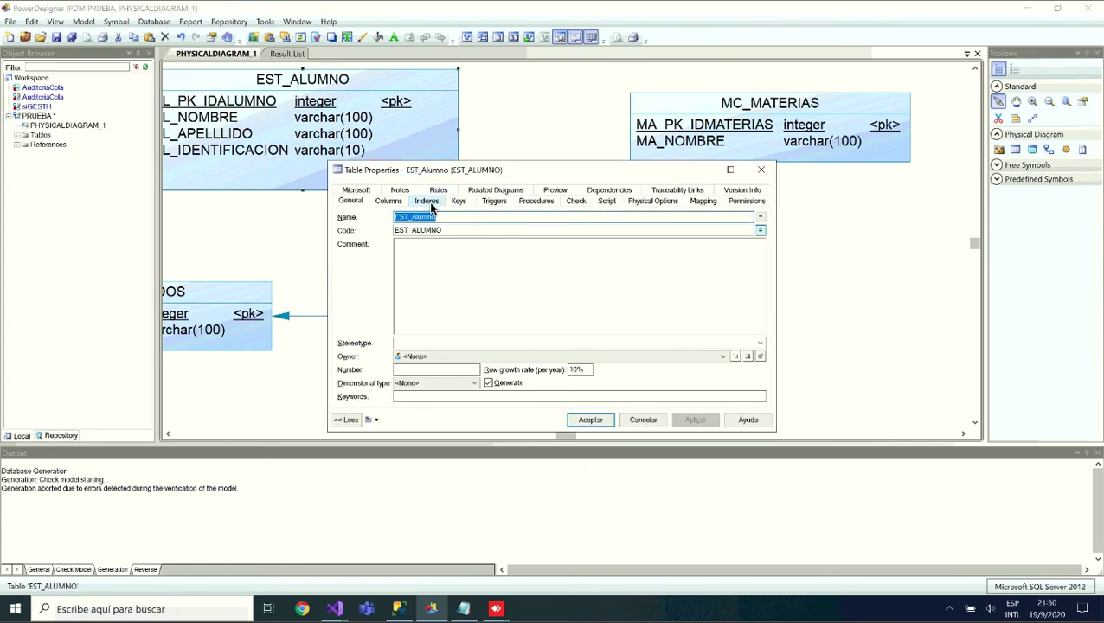
{"action": "left_click", "coordinate": [413, 245]}
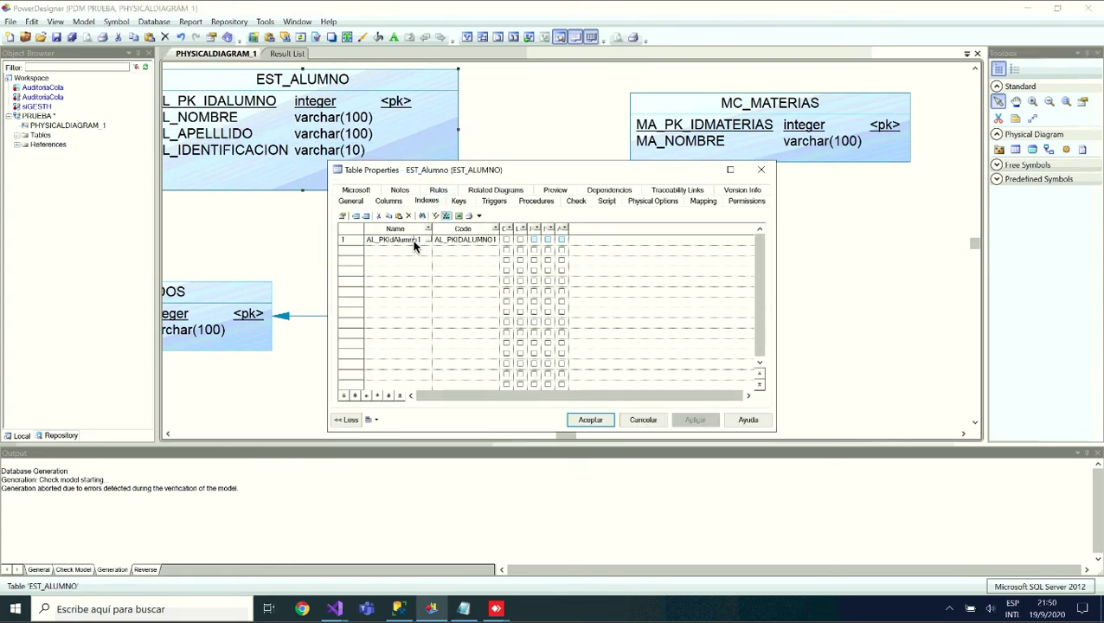
{"action": "left_click", "coordinate": [507, 240]}
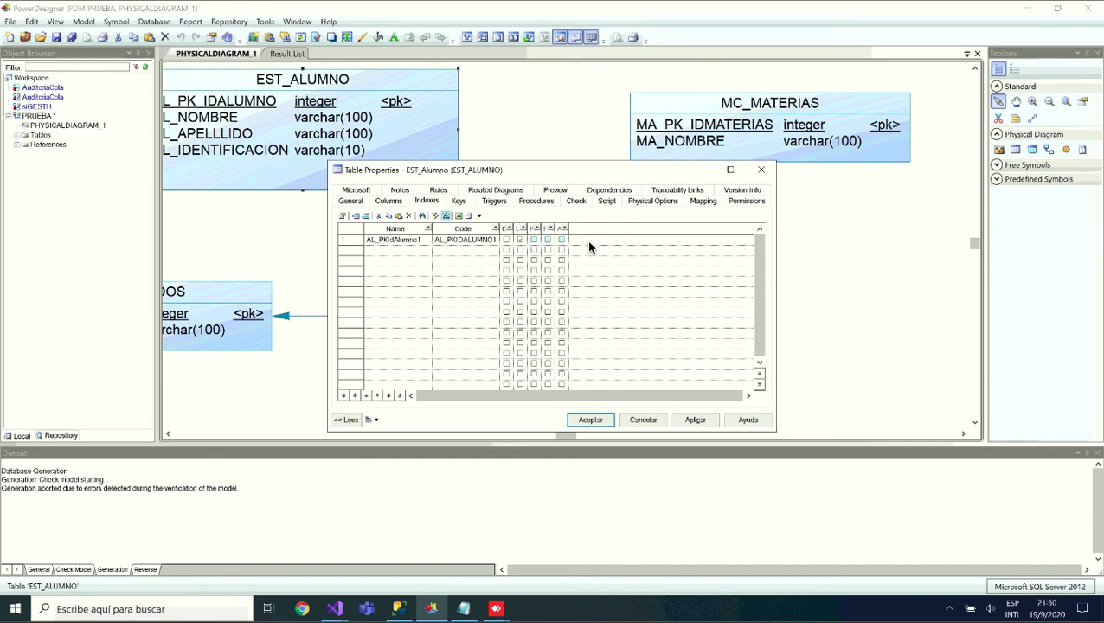
{"action": "left_click", "coordinate": [586, 420]}
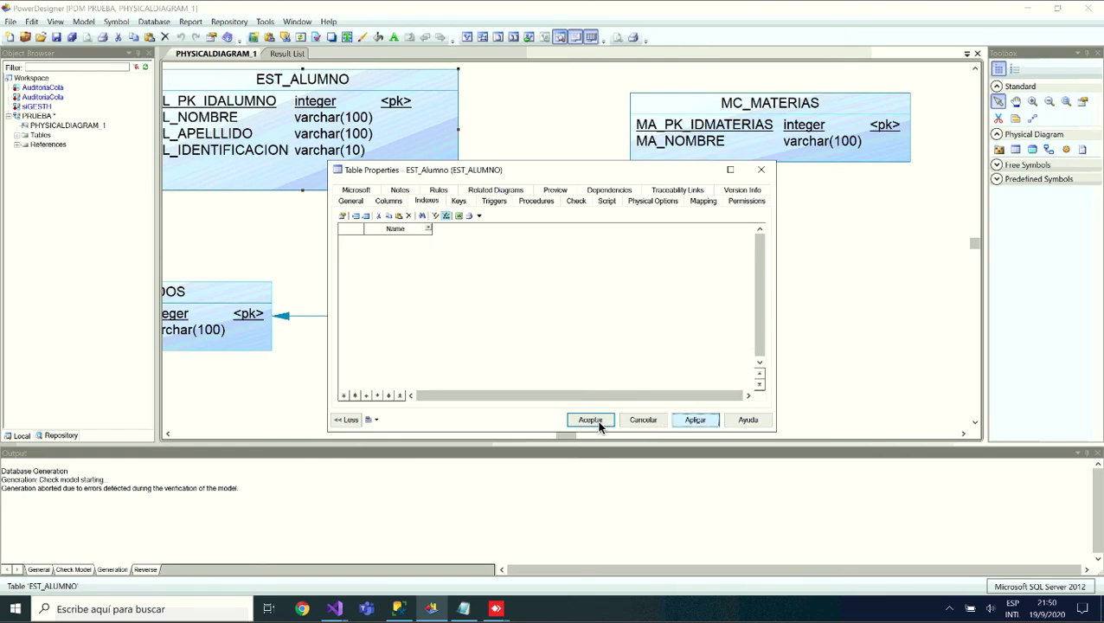
{"action": "left_click", "coordinate": [644, 419]}
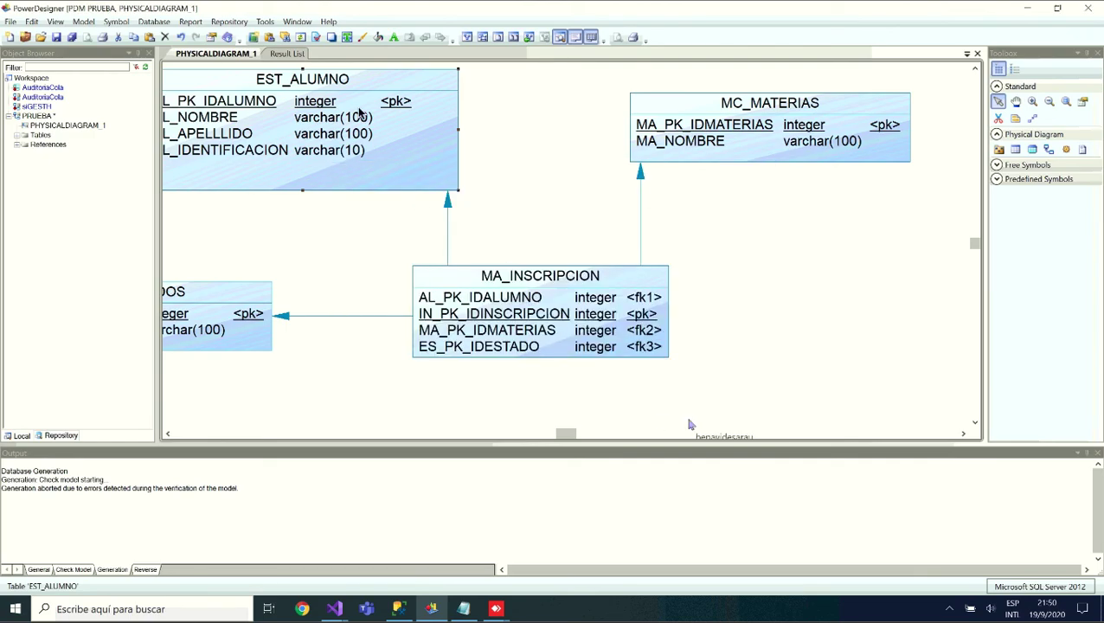
Try to generate the database script ejemplo.sql again with model checking enabled
{"action": "left_click", "coordinate": [160, 23]}
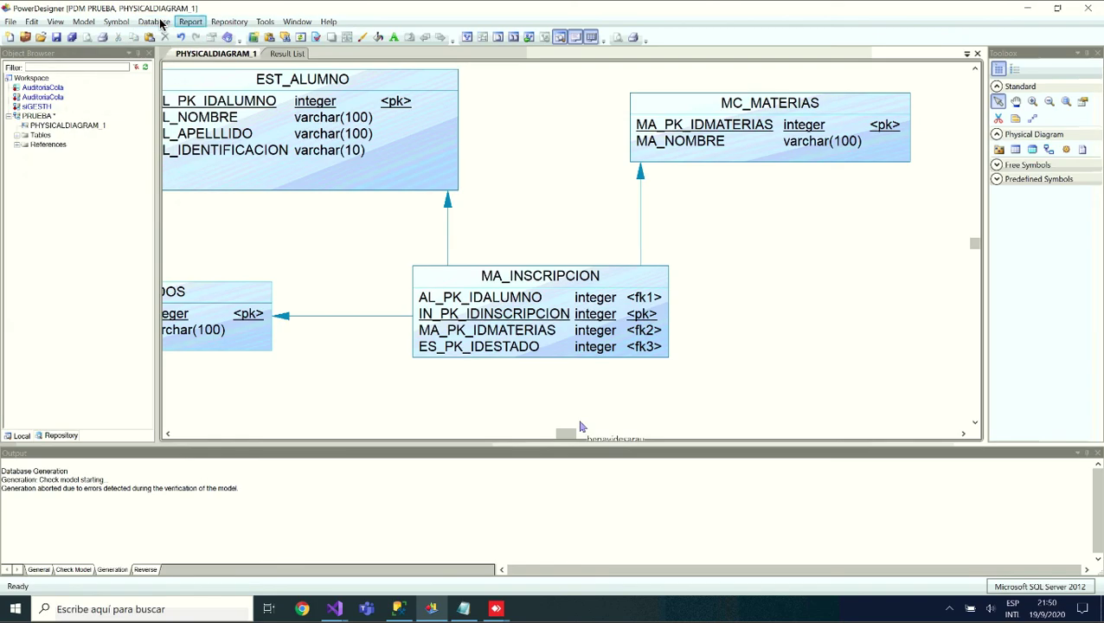
{"action": "left_click", "coordinate": [154, 24]}
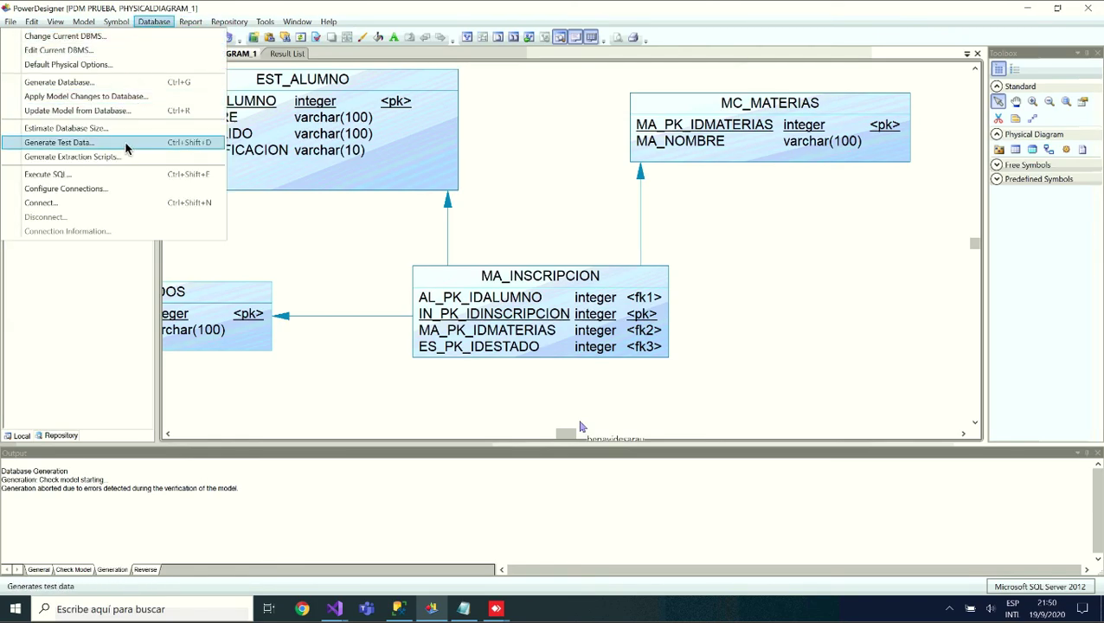
{"action": "left_click", "coordinate": [104, 84]}
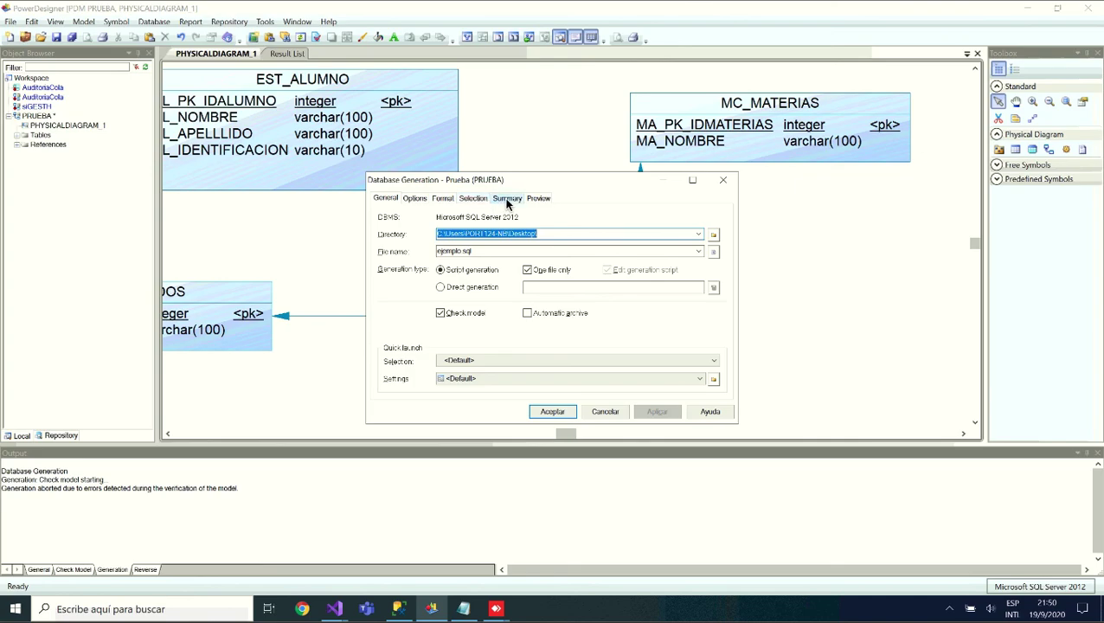
{"action": "left_click", "coordinate": [557, 413]}
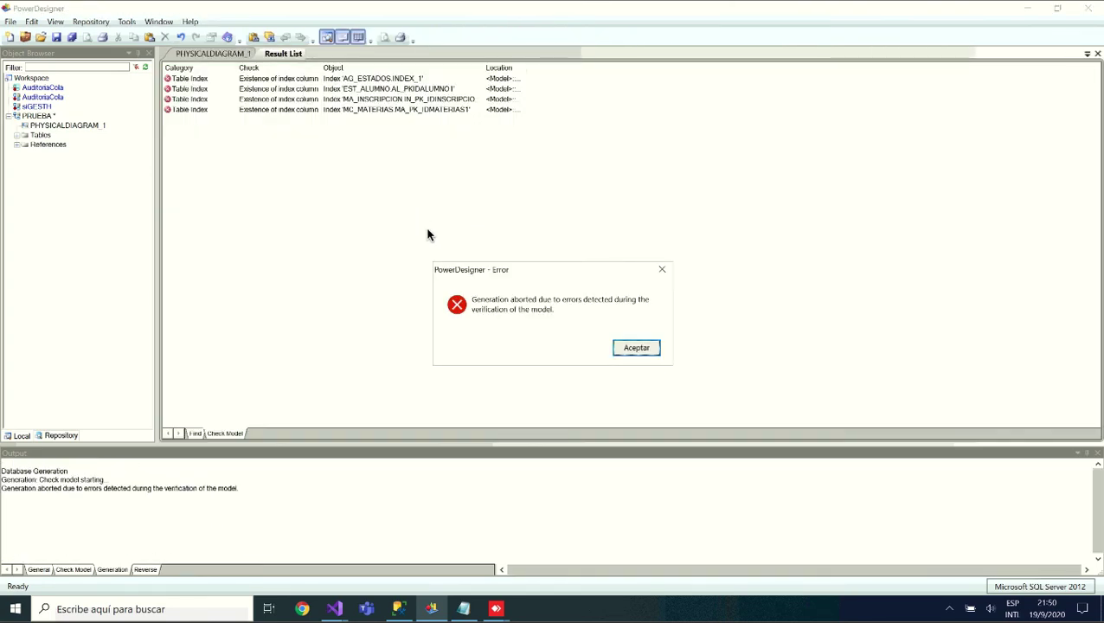
{"action": "left_click", "coordinate": [636, 347]}
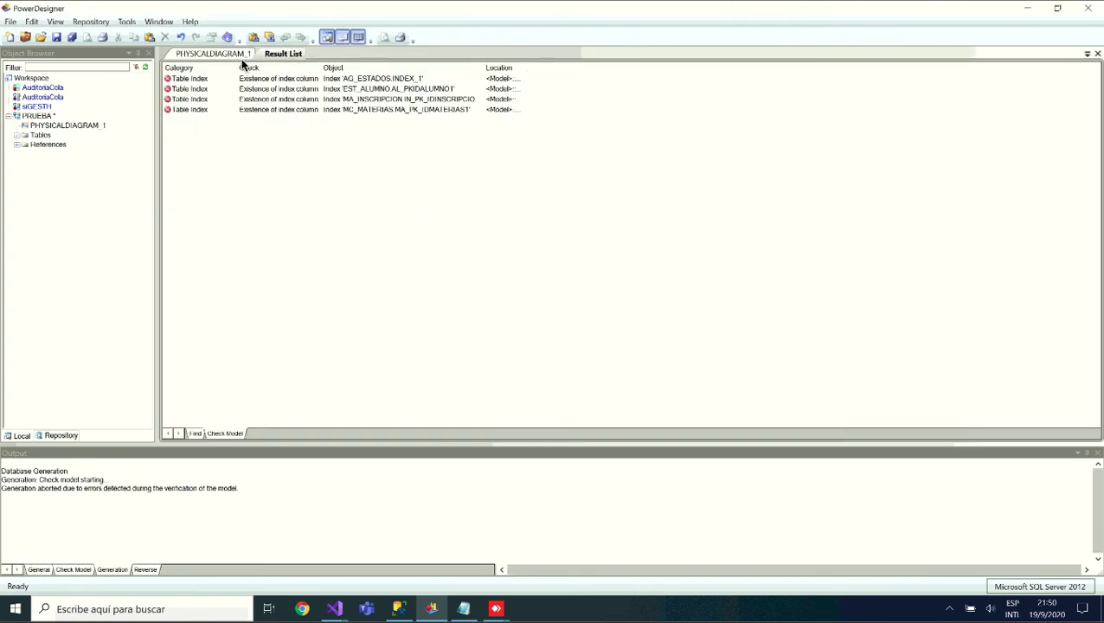
{"action": "left_click", "coordinate": [239, 54]}
{"action": "left_click", "coordinate": [126, 24]}
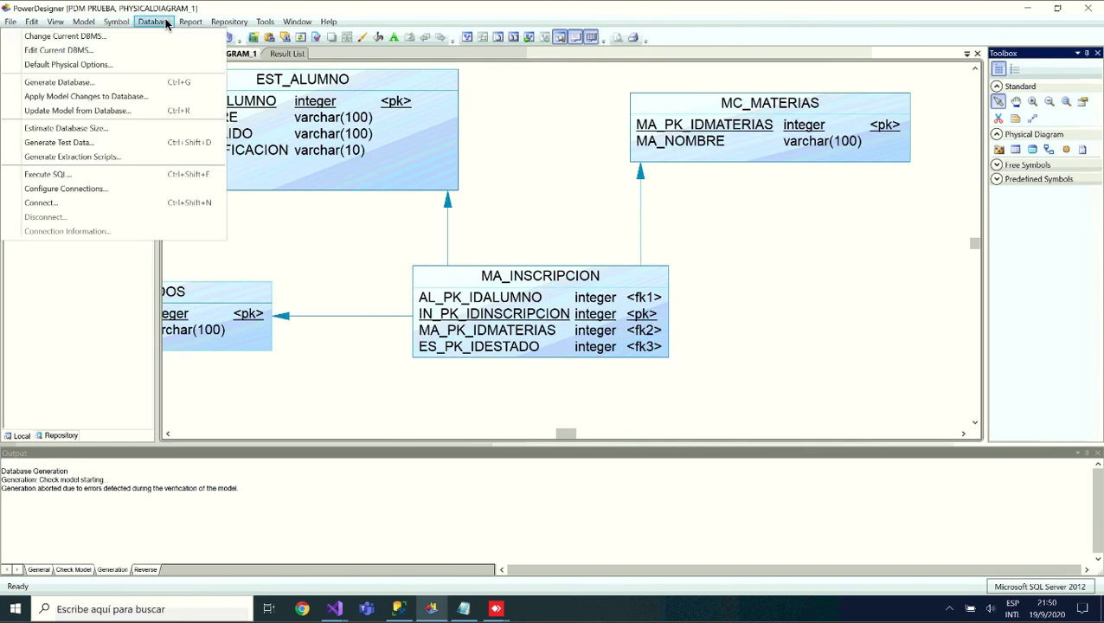
{"action": "left_click", "coordinate": [159, 23]}
{"action": "left_click", "coordinate": [159, 24]}
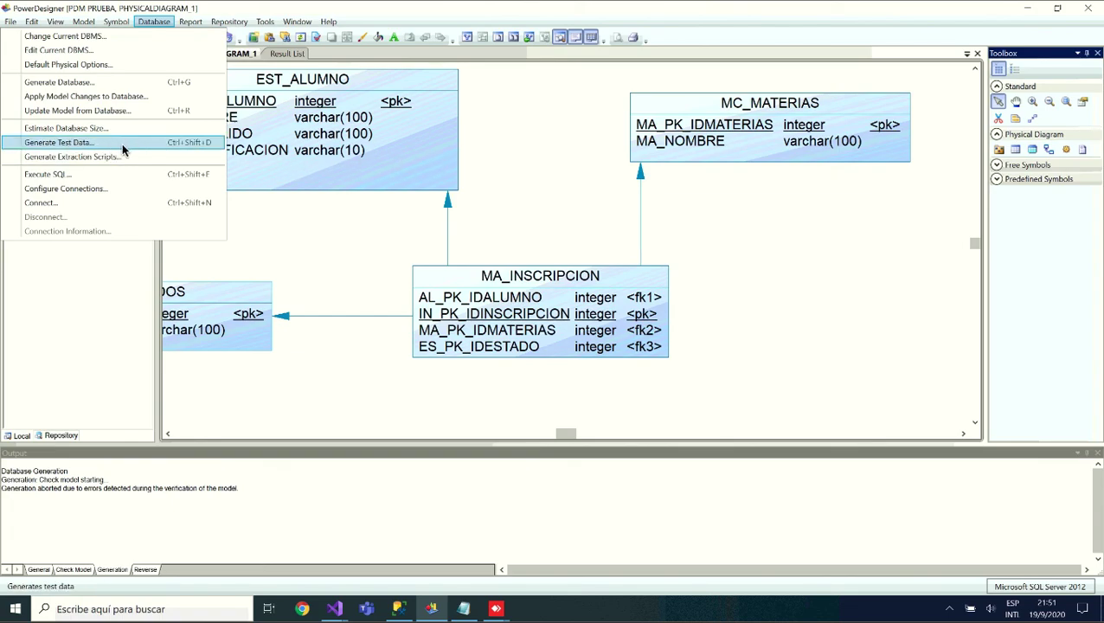
{"action": "left_click", "coordinate": [1032, 10]}
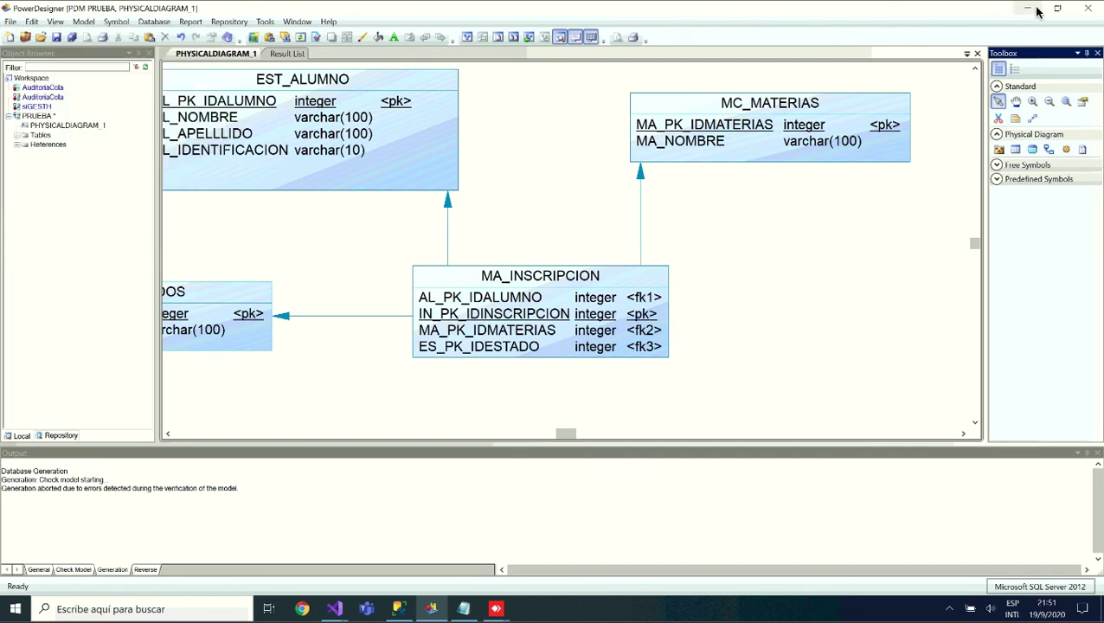
Open creacionTablaTipoContrato.sql from the desktop in Notepad and review its table and foreign key statements through to the end
{"action": "left_click", "coordinate": [1035, 11]}
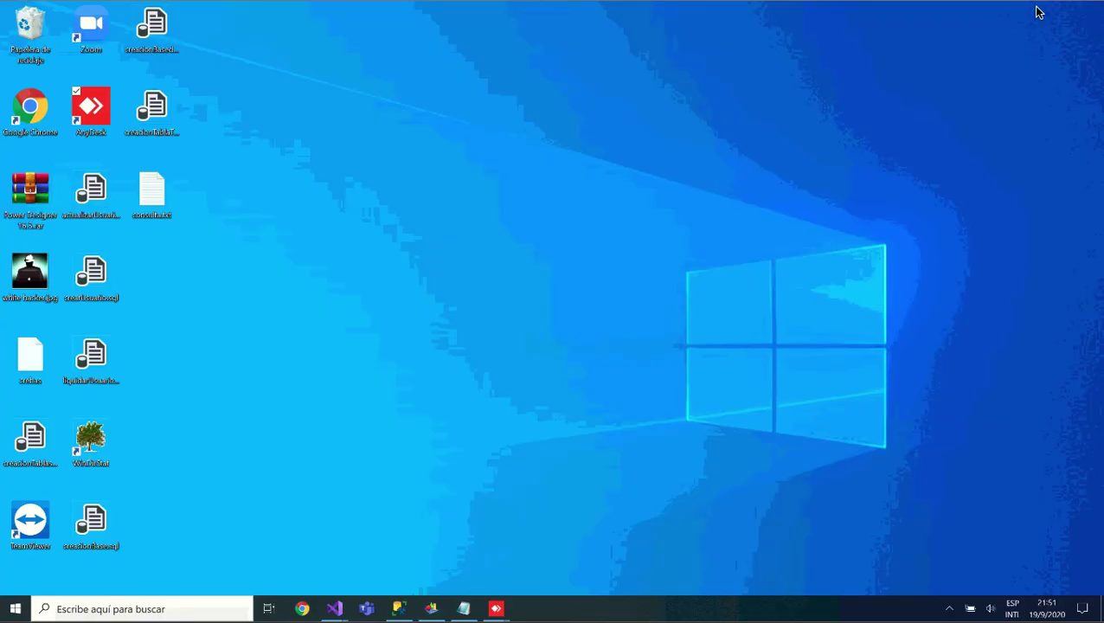
{"action": "left_click", "coordinate": [154, 121]}
{"action": "right_click", "coordinate": [156, 121]}
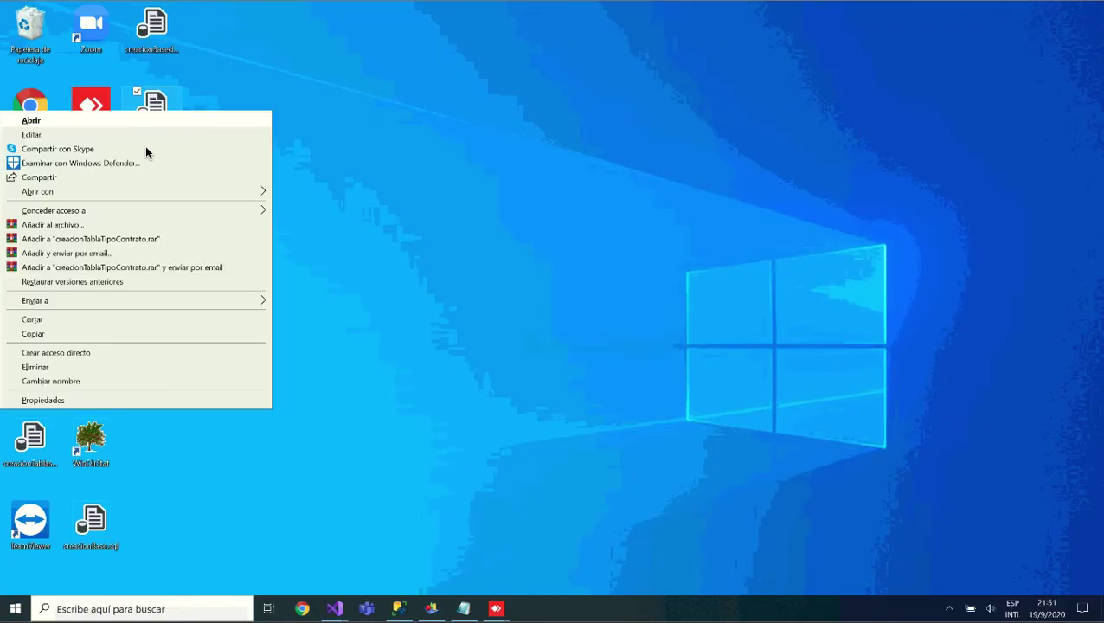
{"action": "mouse_move", "coordinate": [132, 196]}
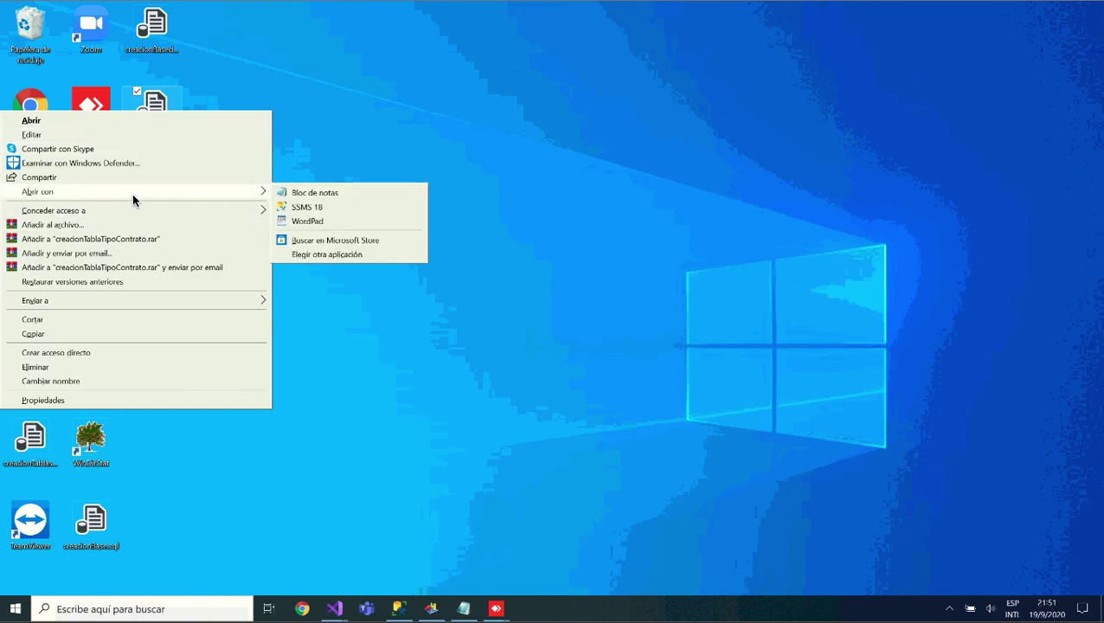
{"action": "left_click", "coordinate": [322, 193]}
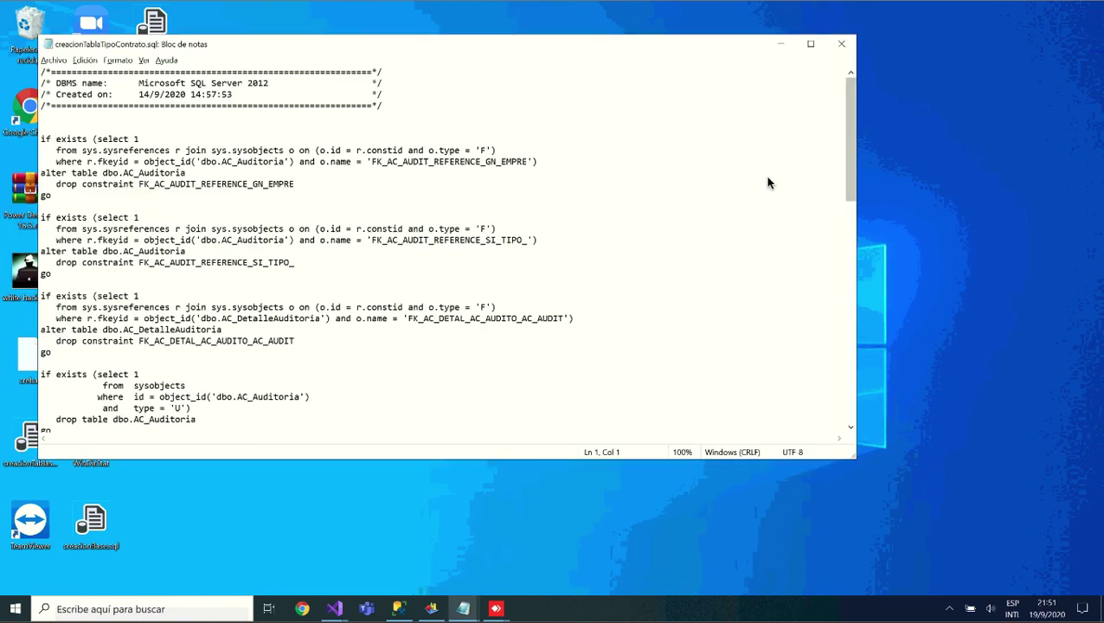
{"action": "left_click_drag", "start_coordinate": [847, 200], "coordinate": [868, 417]}
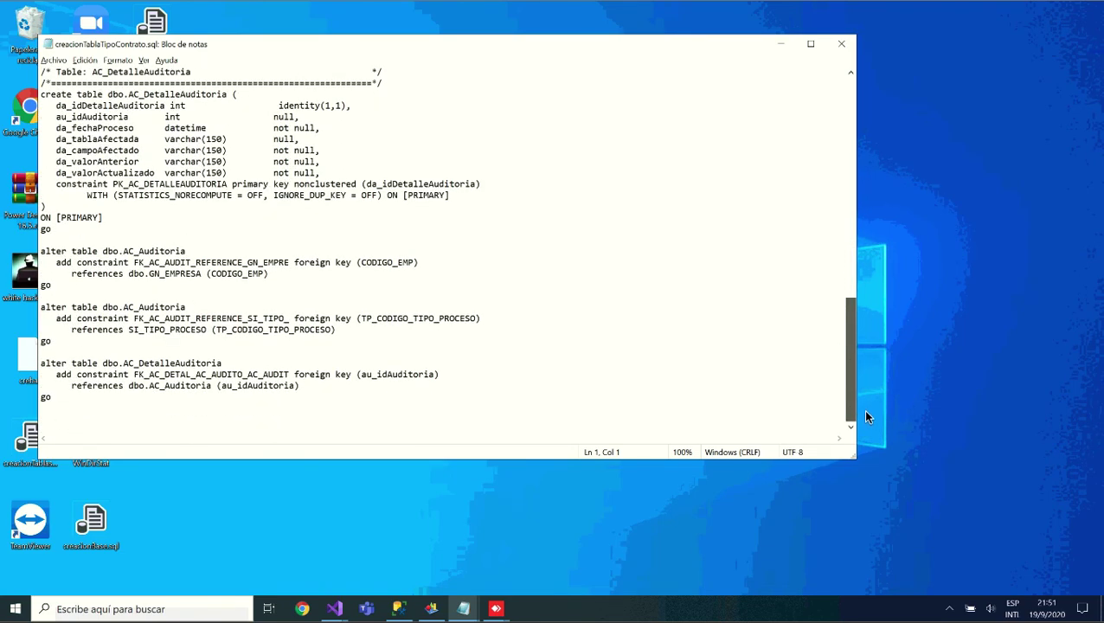
{"action": "left_click", "coordinate": [782, 53]}
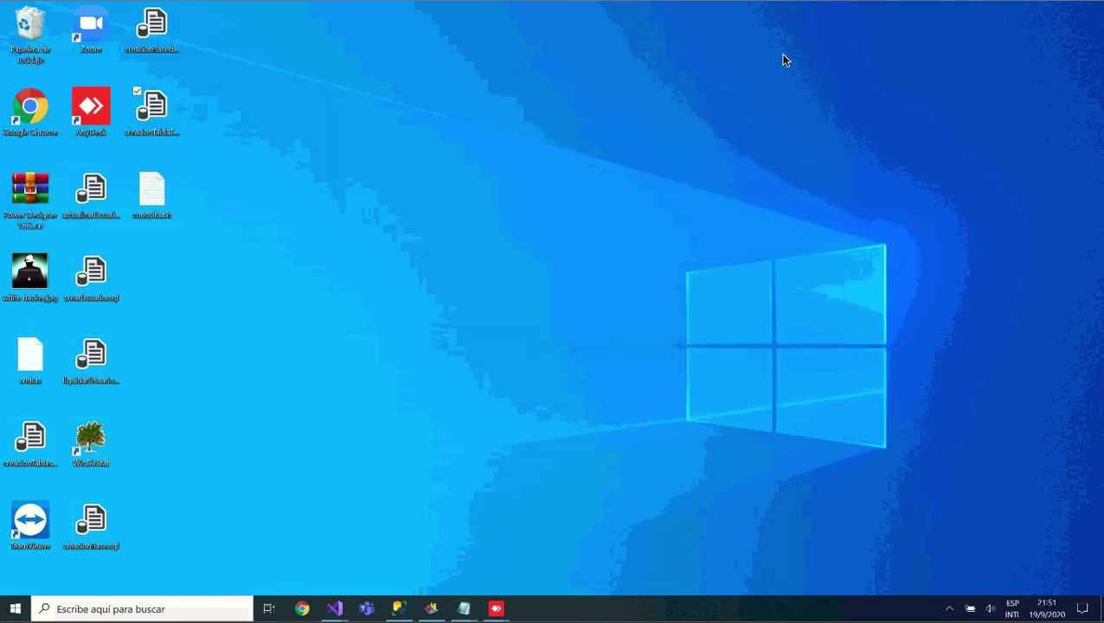